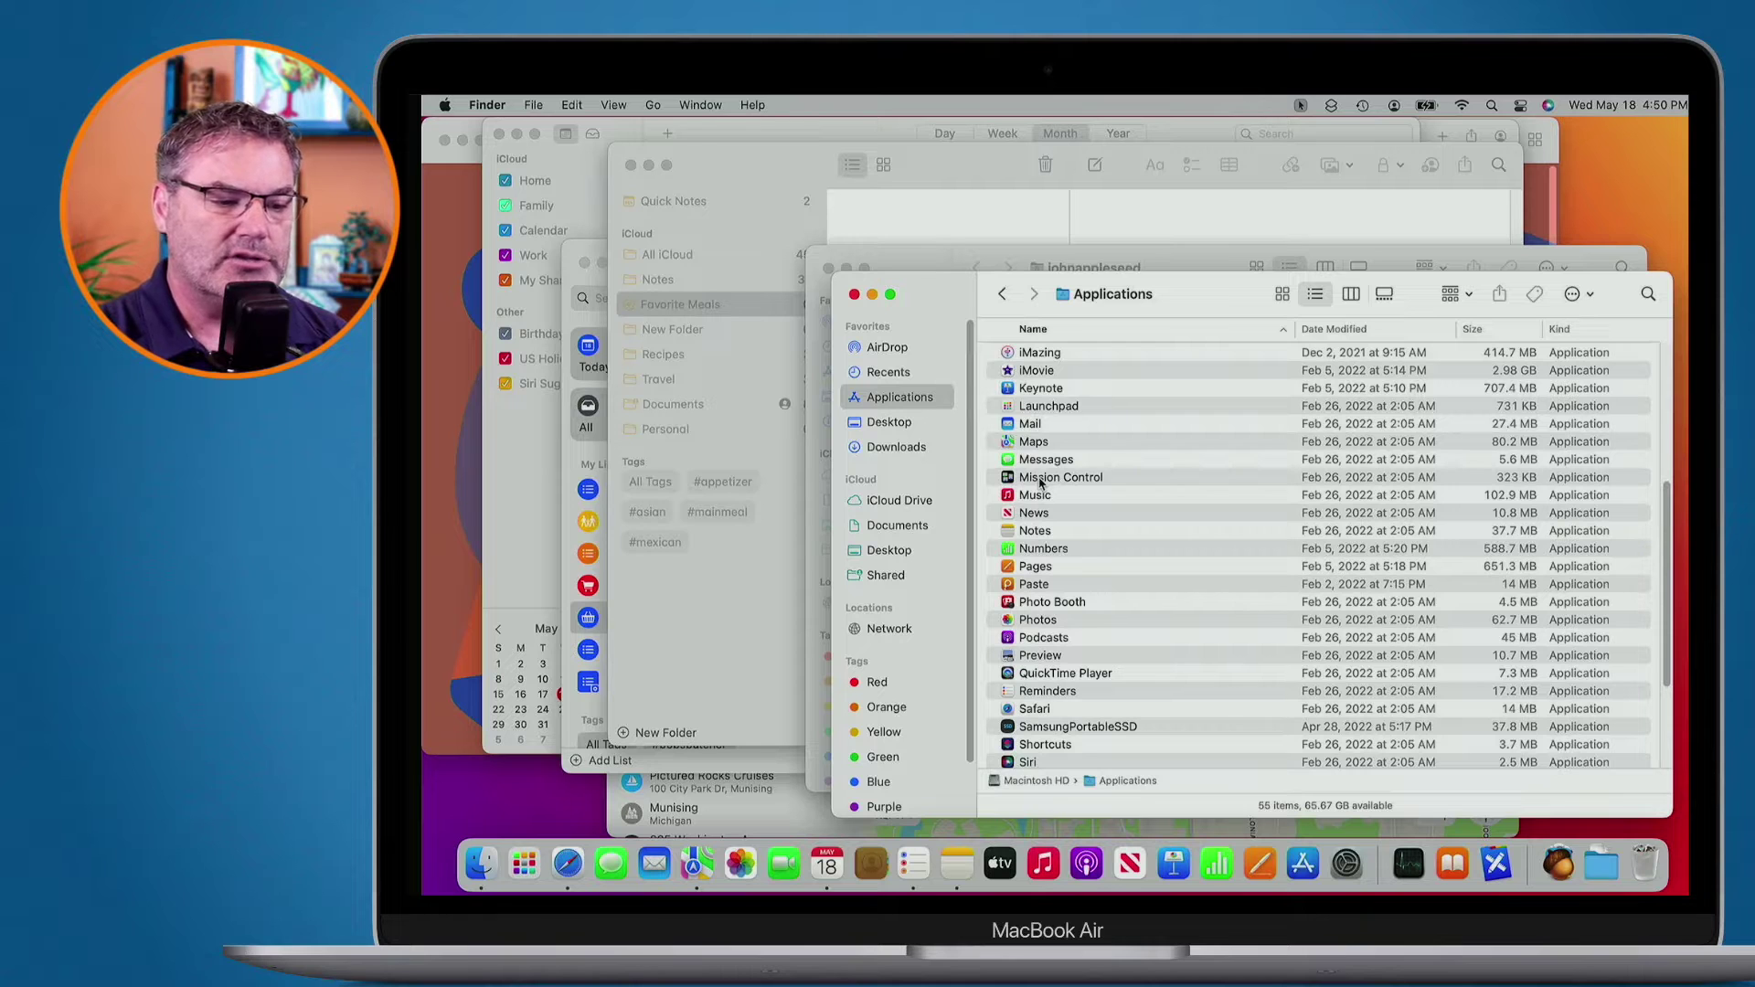
# Step: Drag the johnappleseed home-folder window over the Applications window, then spread all windows in Mission Control
pyautogui.doubleClick(1042, 483)
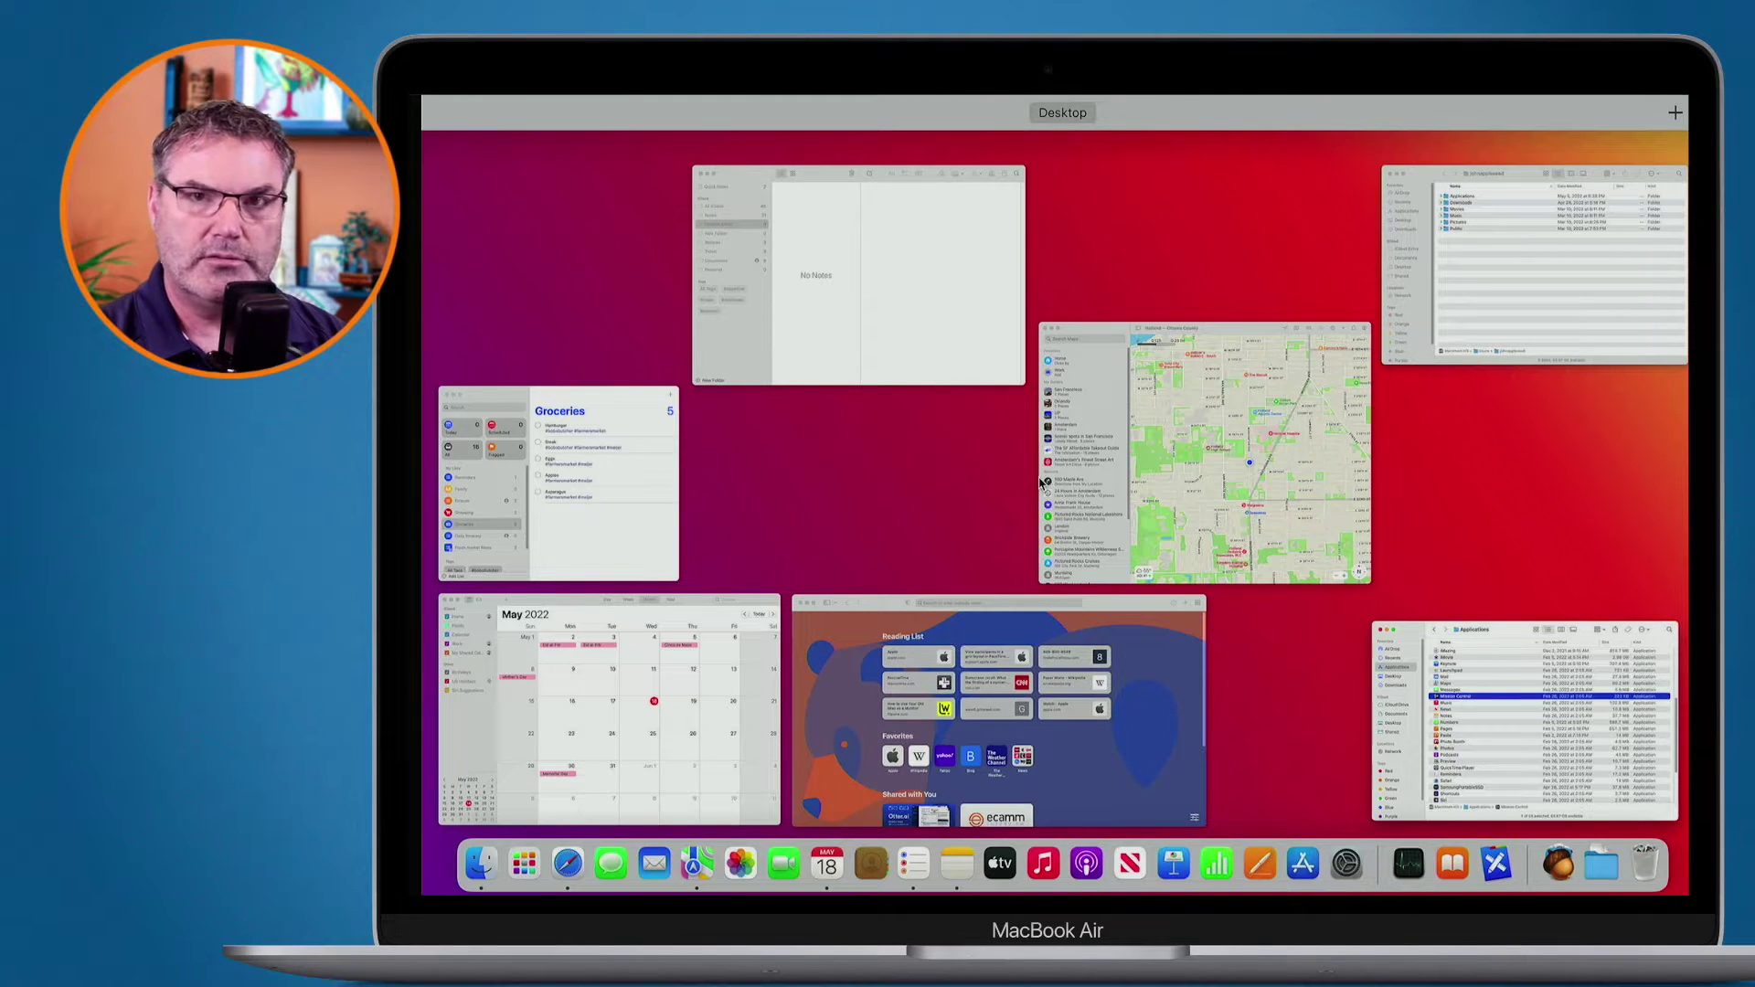
pyautogui.click(923, 480)
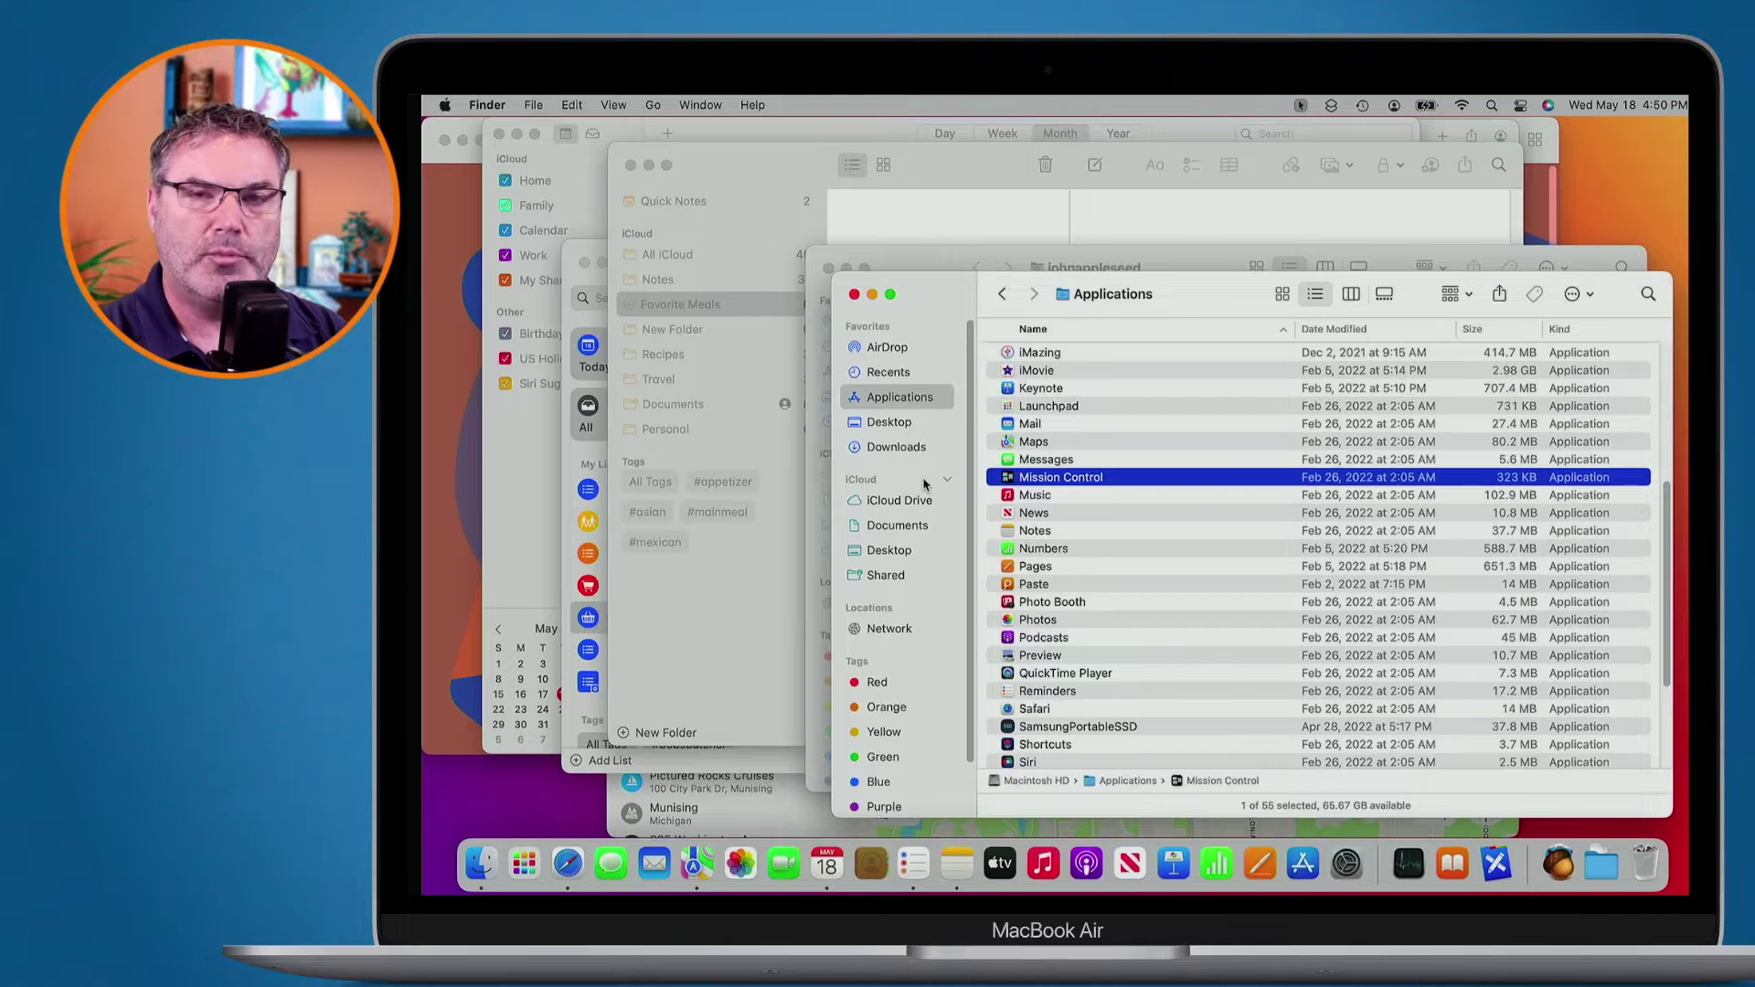
pyautogui.click(928, 265)
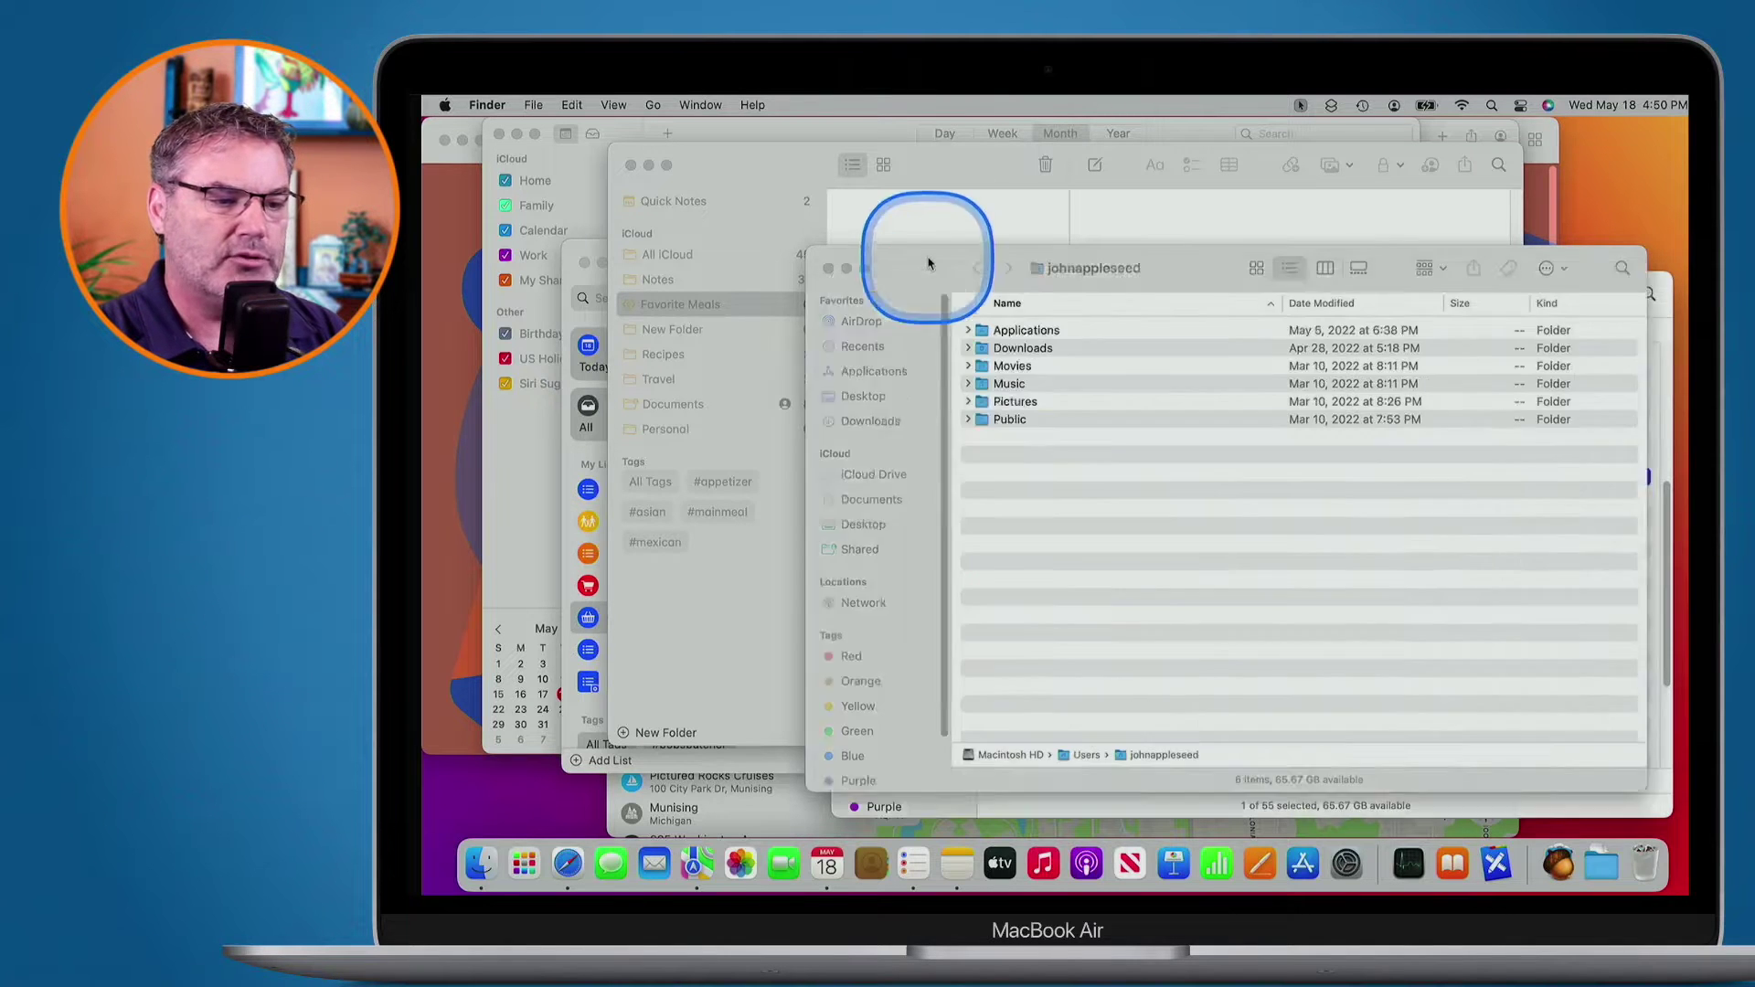
pyautogui.moveTo(928, 265); pyautogui.dragTo(746, 295)
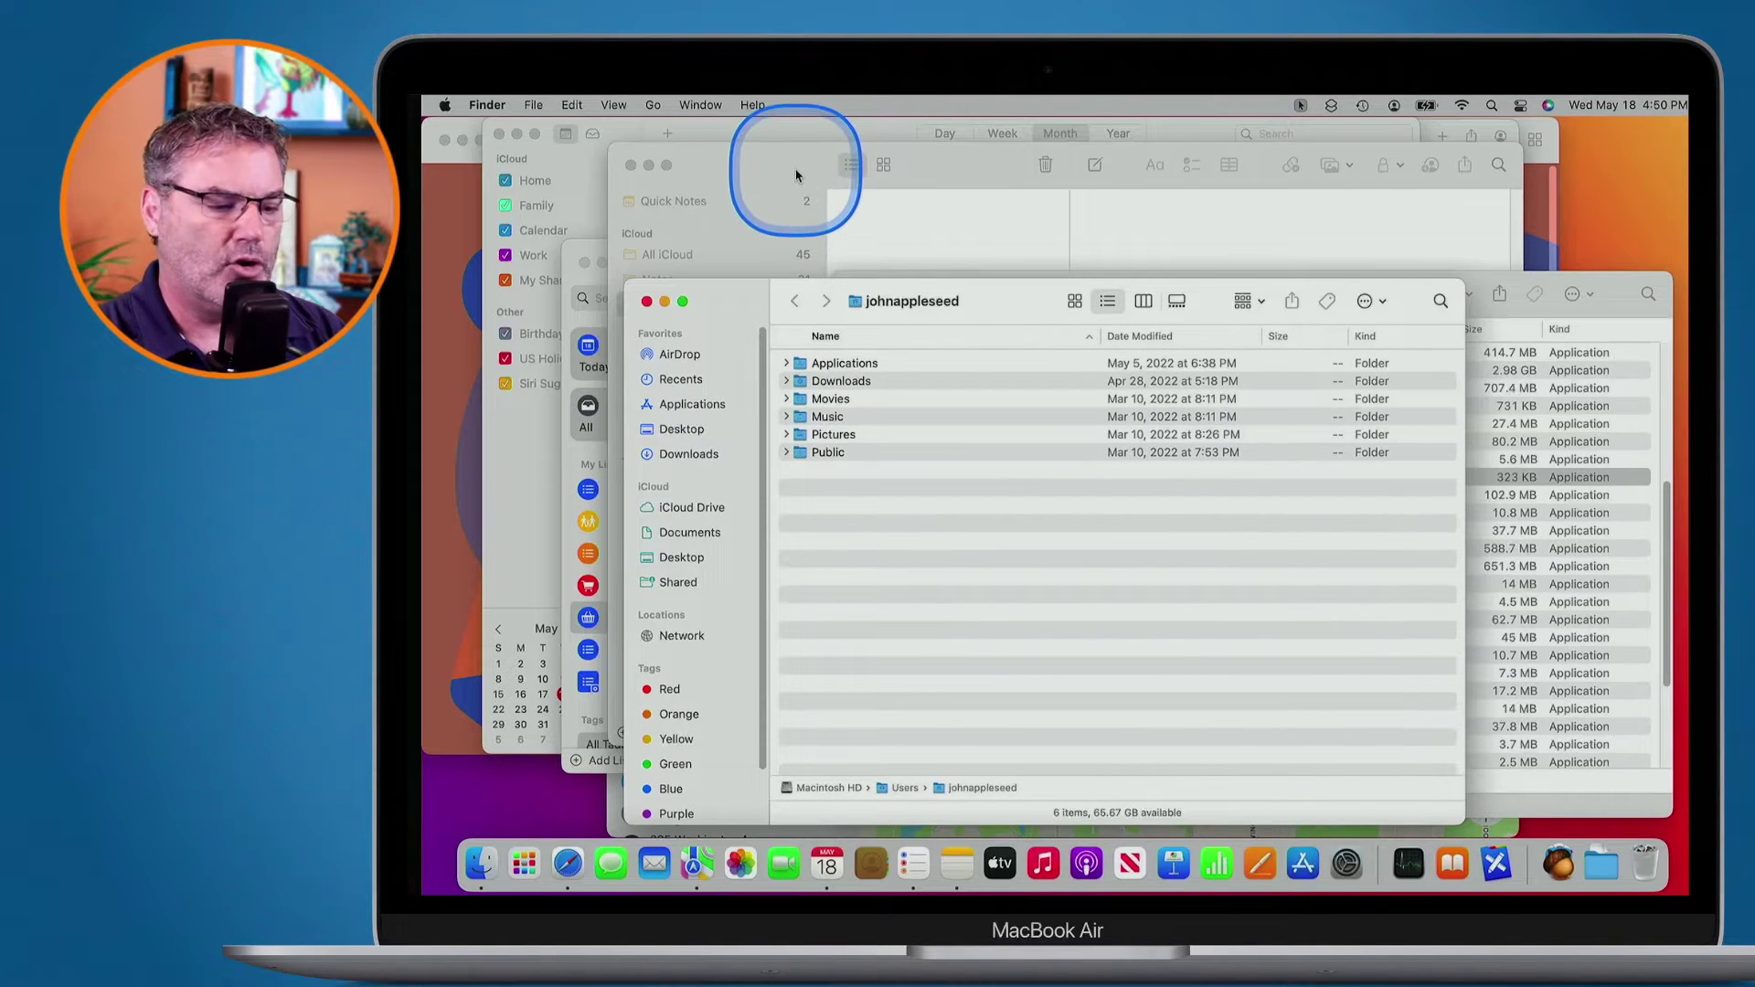
pyautogui.hotkey('ctrl', 'Up')
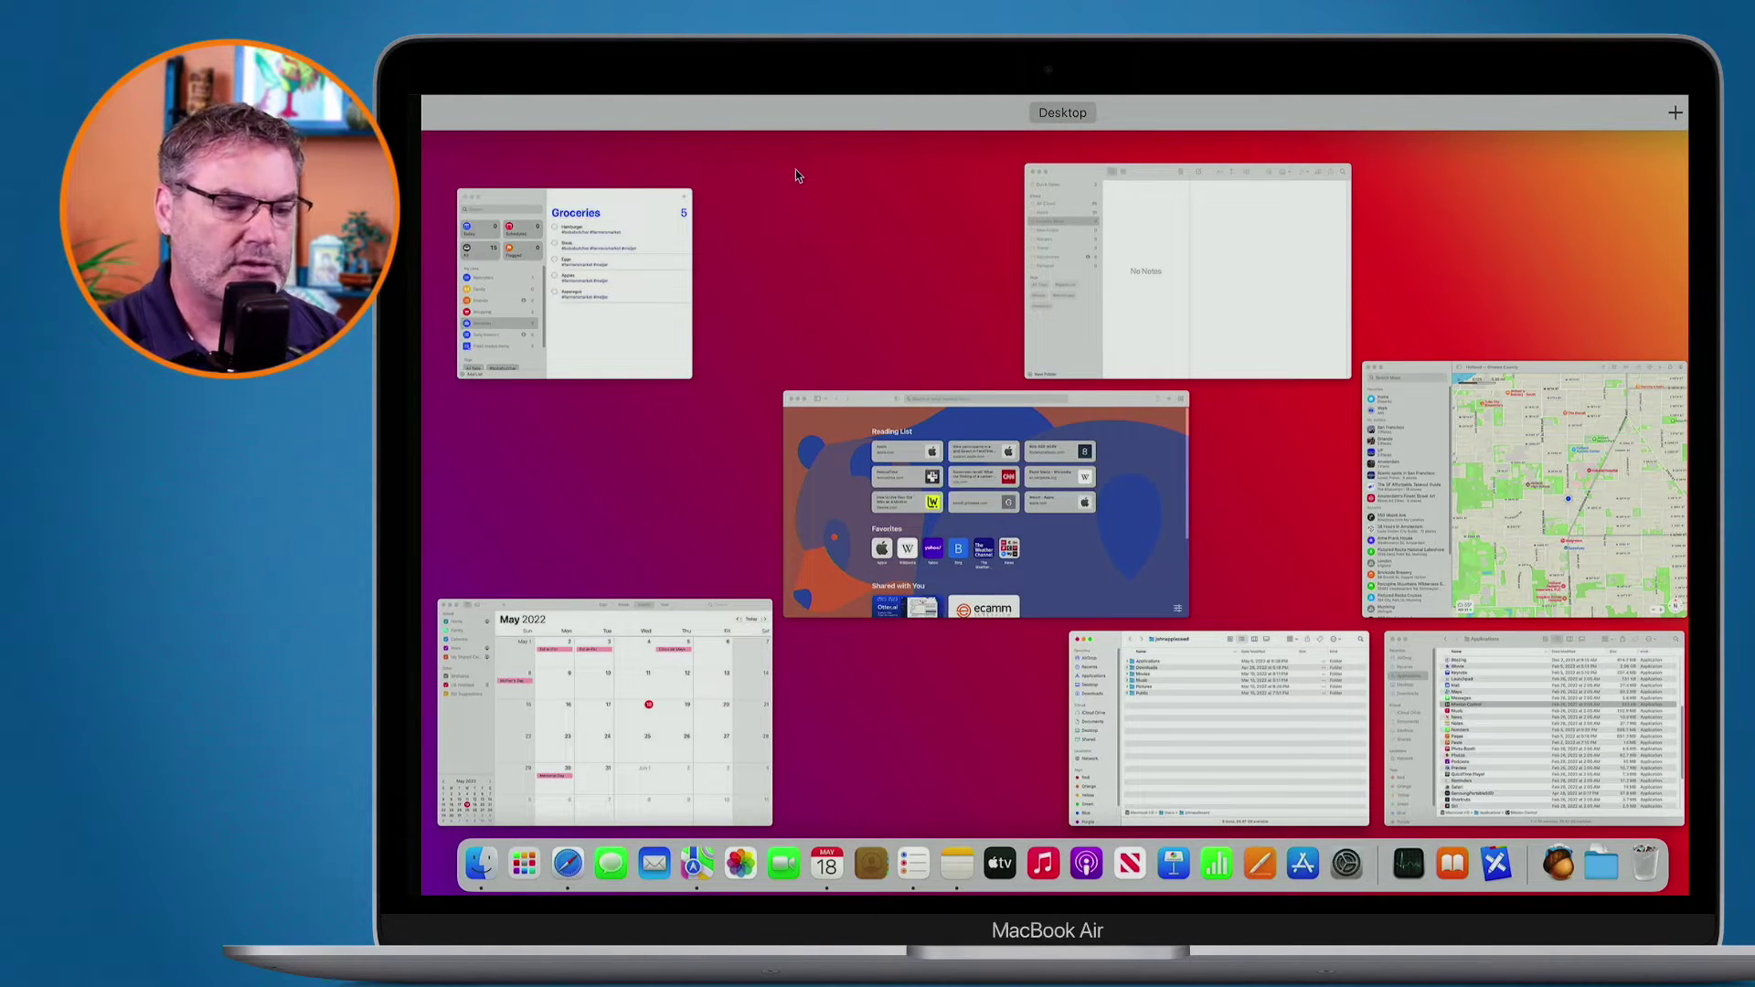
# Step: Bring Calendar to the front, then reopen Mission Control with the Spaces bar expanded
pyautogui.click(604, 719)
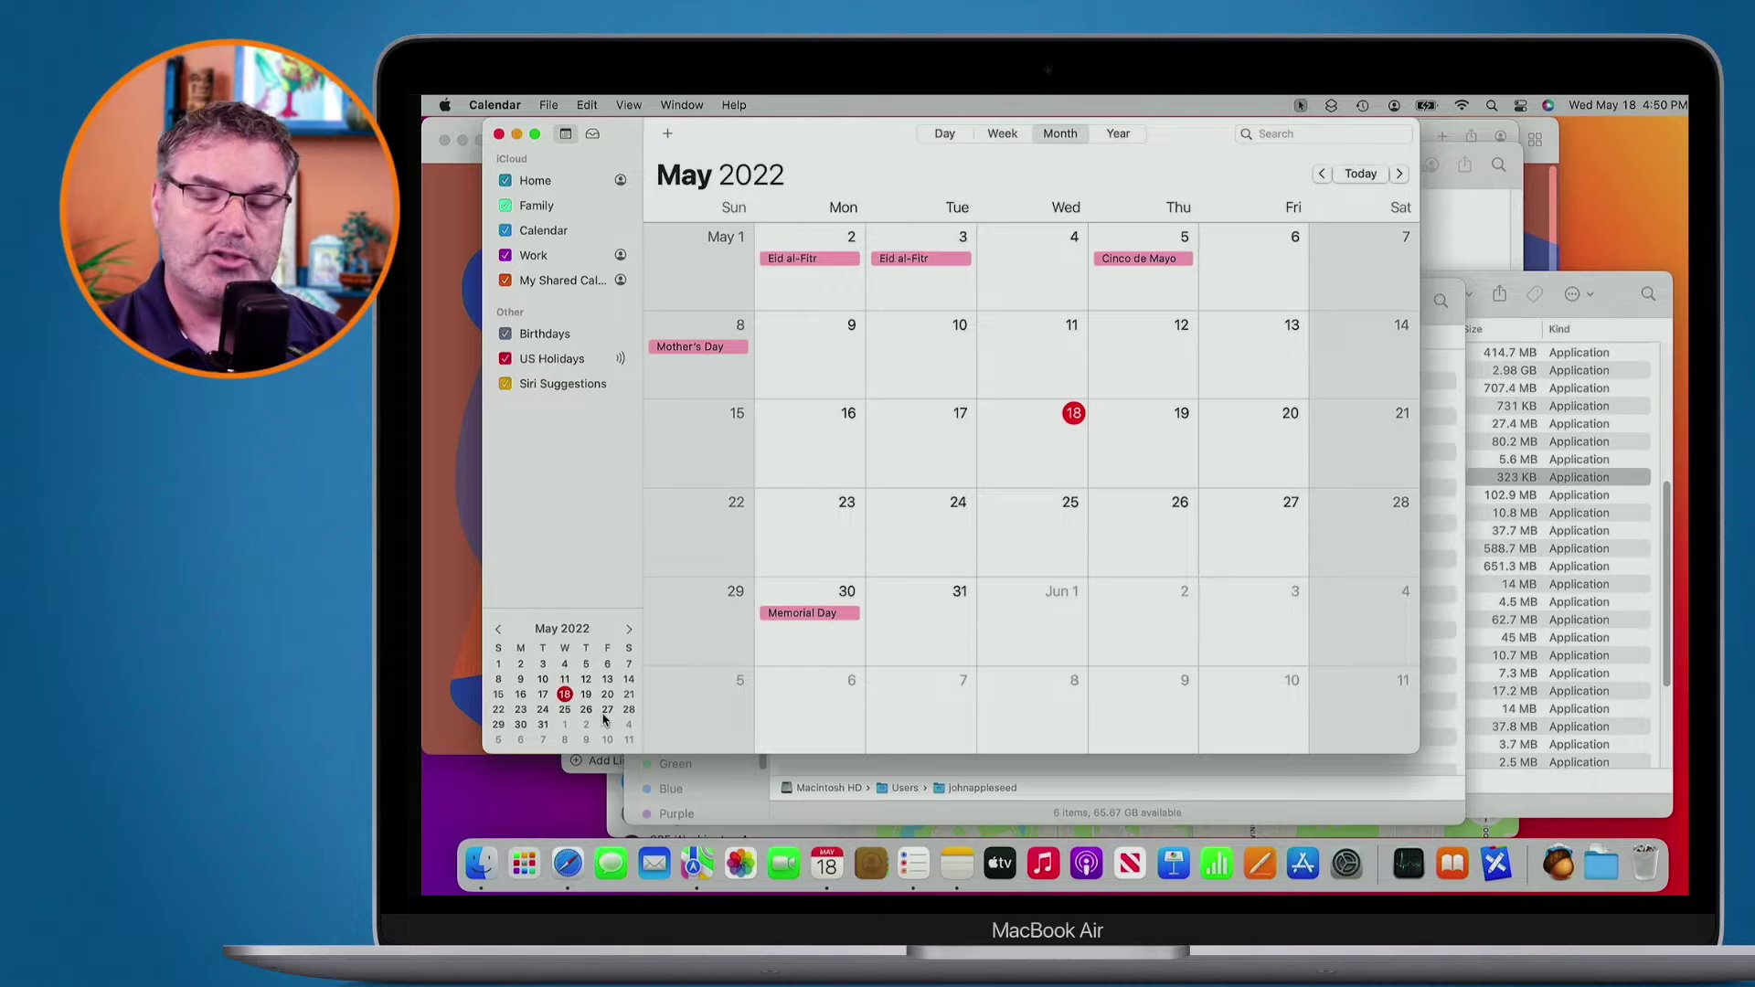
pyautogui.hotkey('ctrl', 'Up')
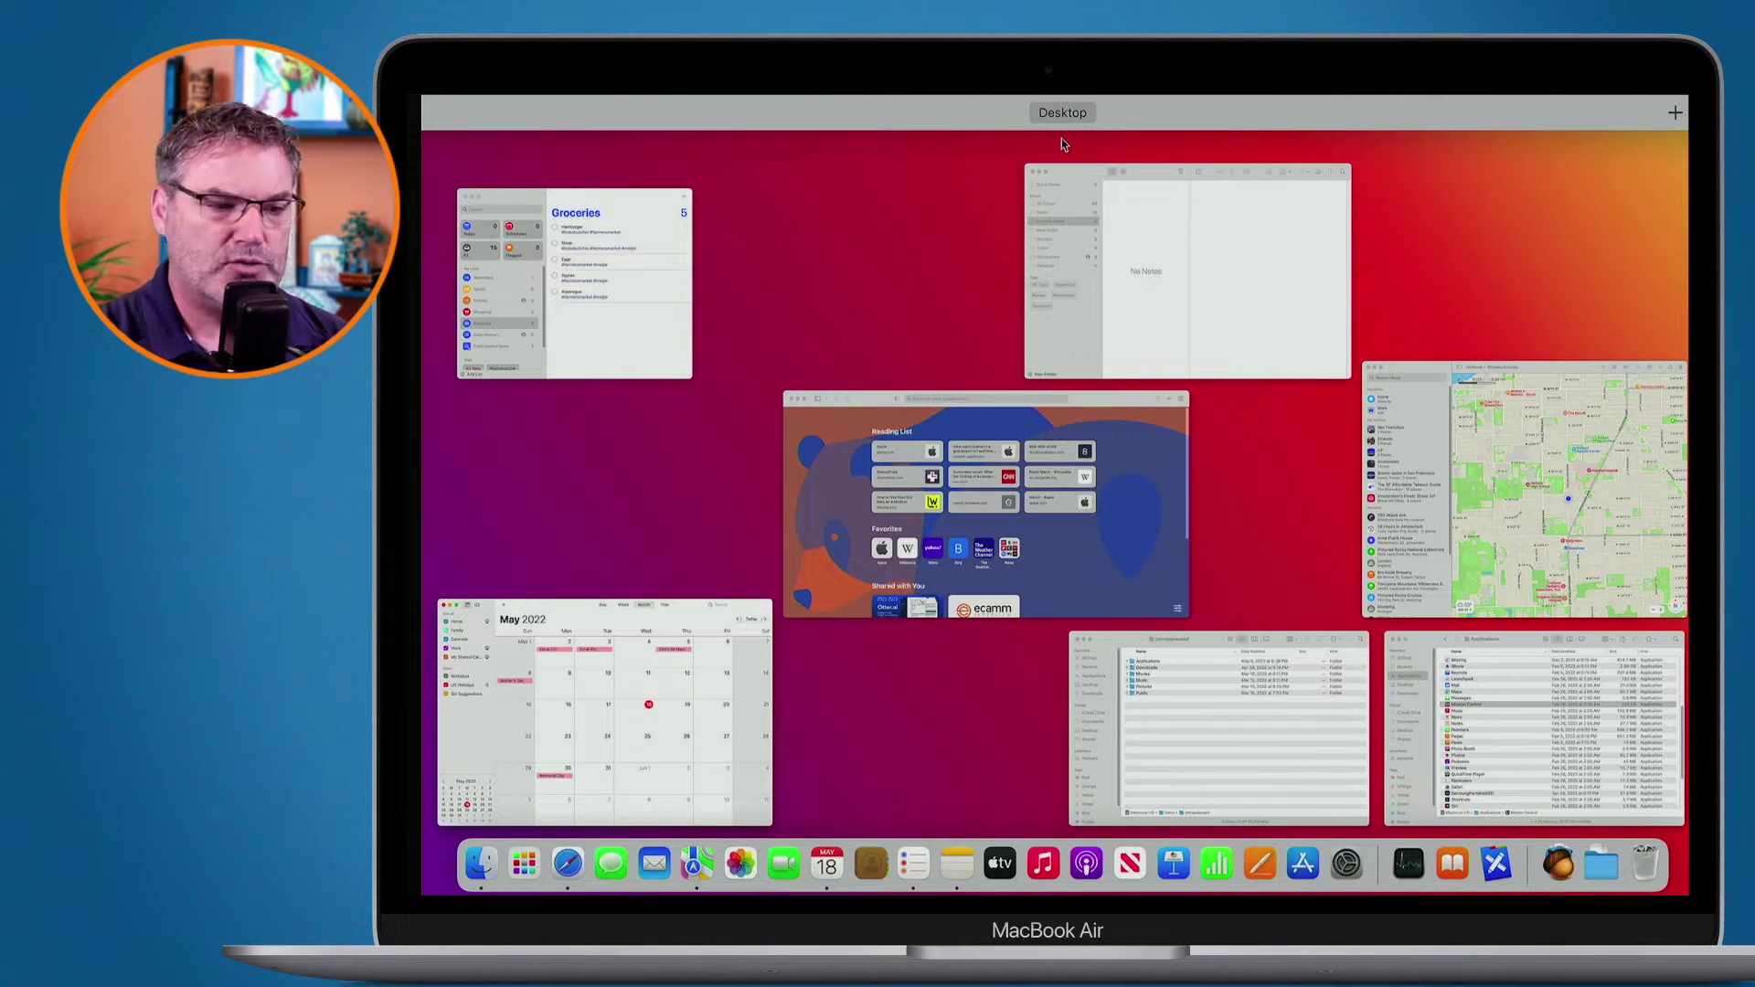
pyautogui.moveTo(1060, 122)
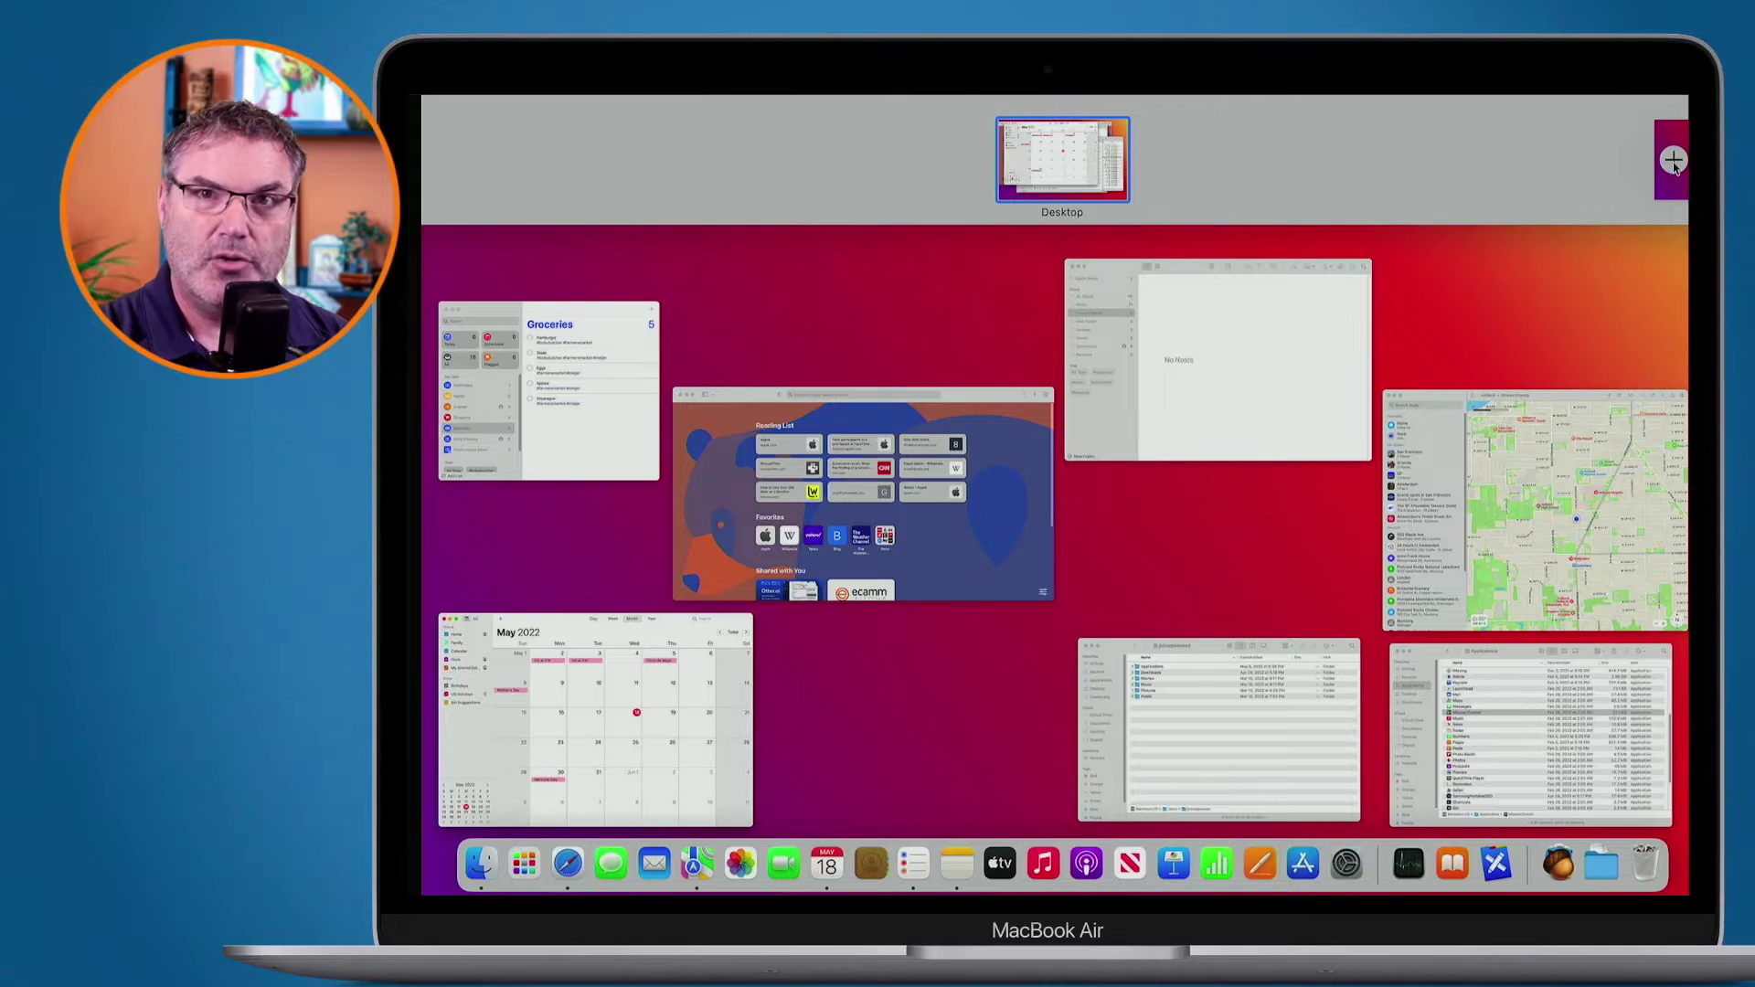
# Step: Add Desktop 2 from the Spaces bar, then exit Mission Control back to Calendar
pyautogui.click(1673, 162)
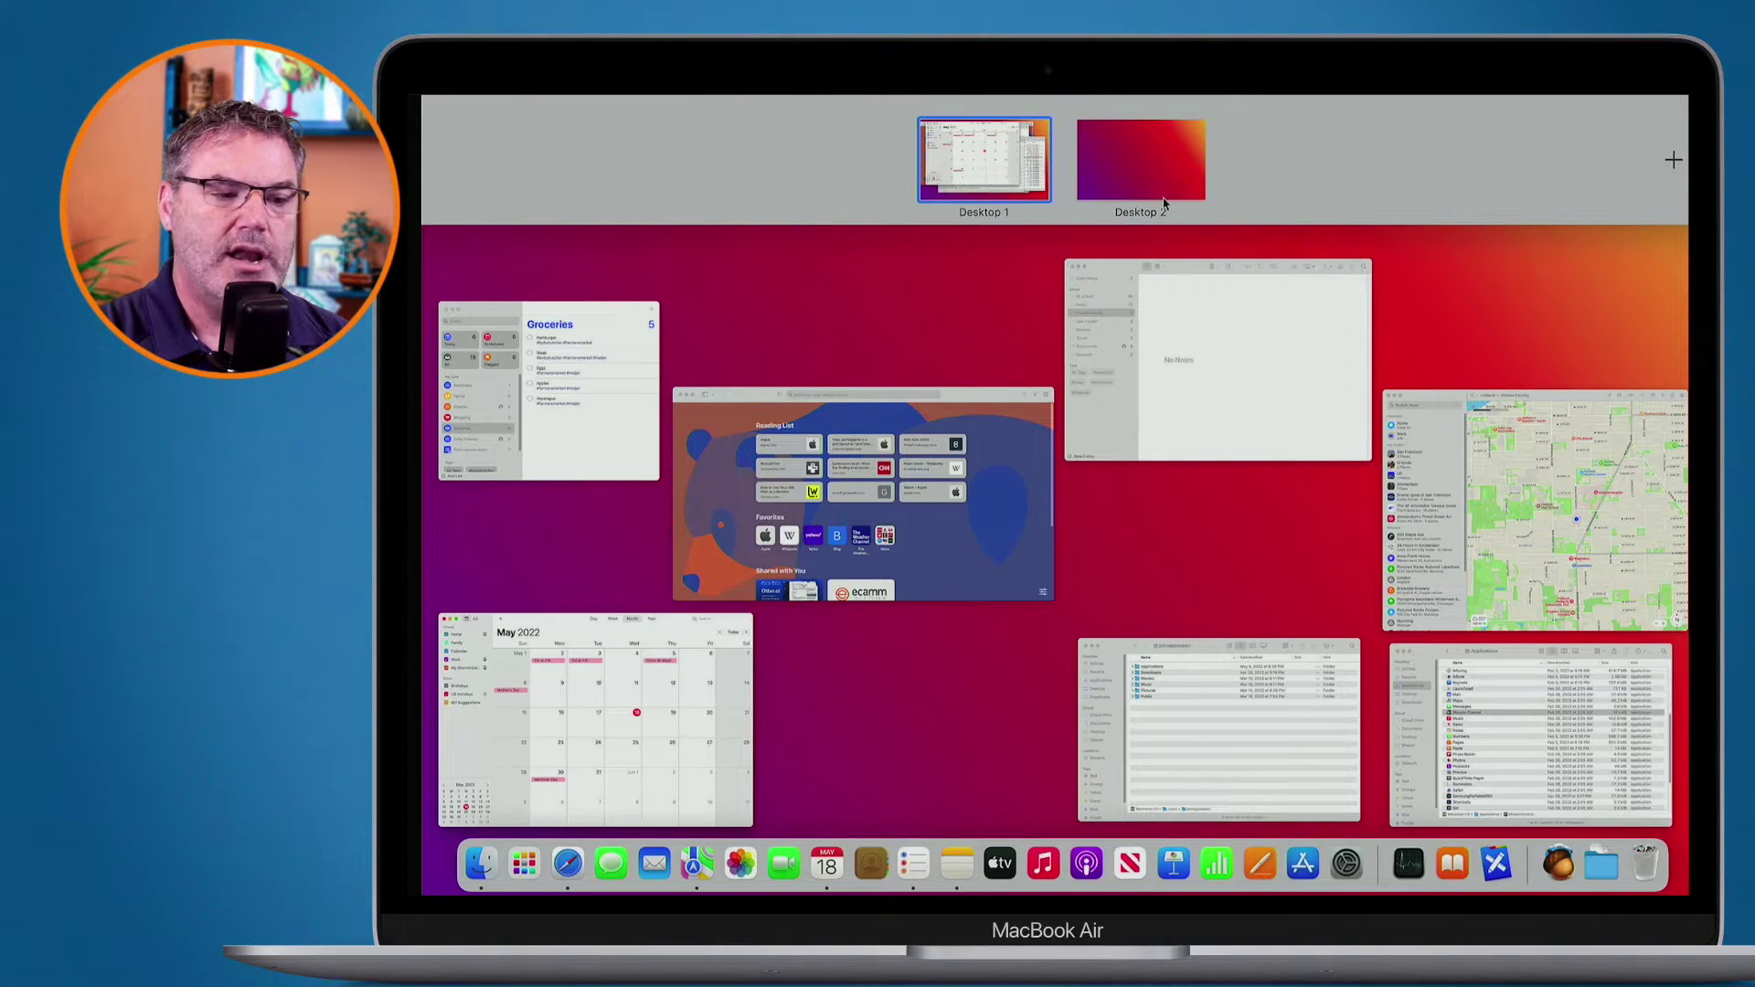
pyautogui.moveTo(1146, 188)
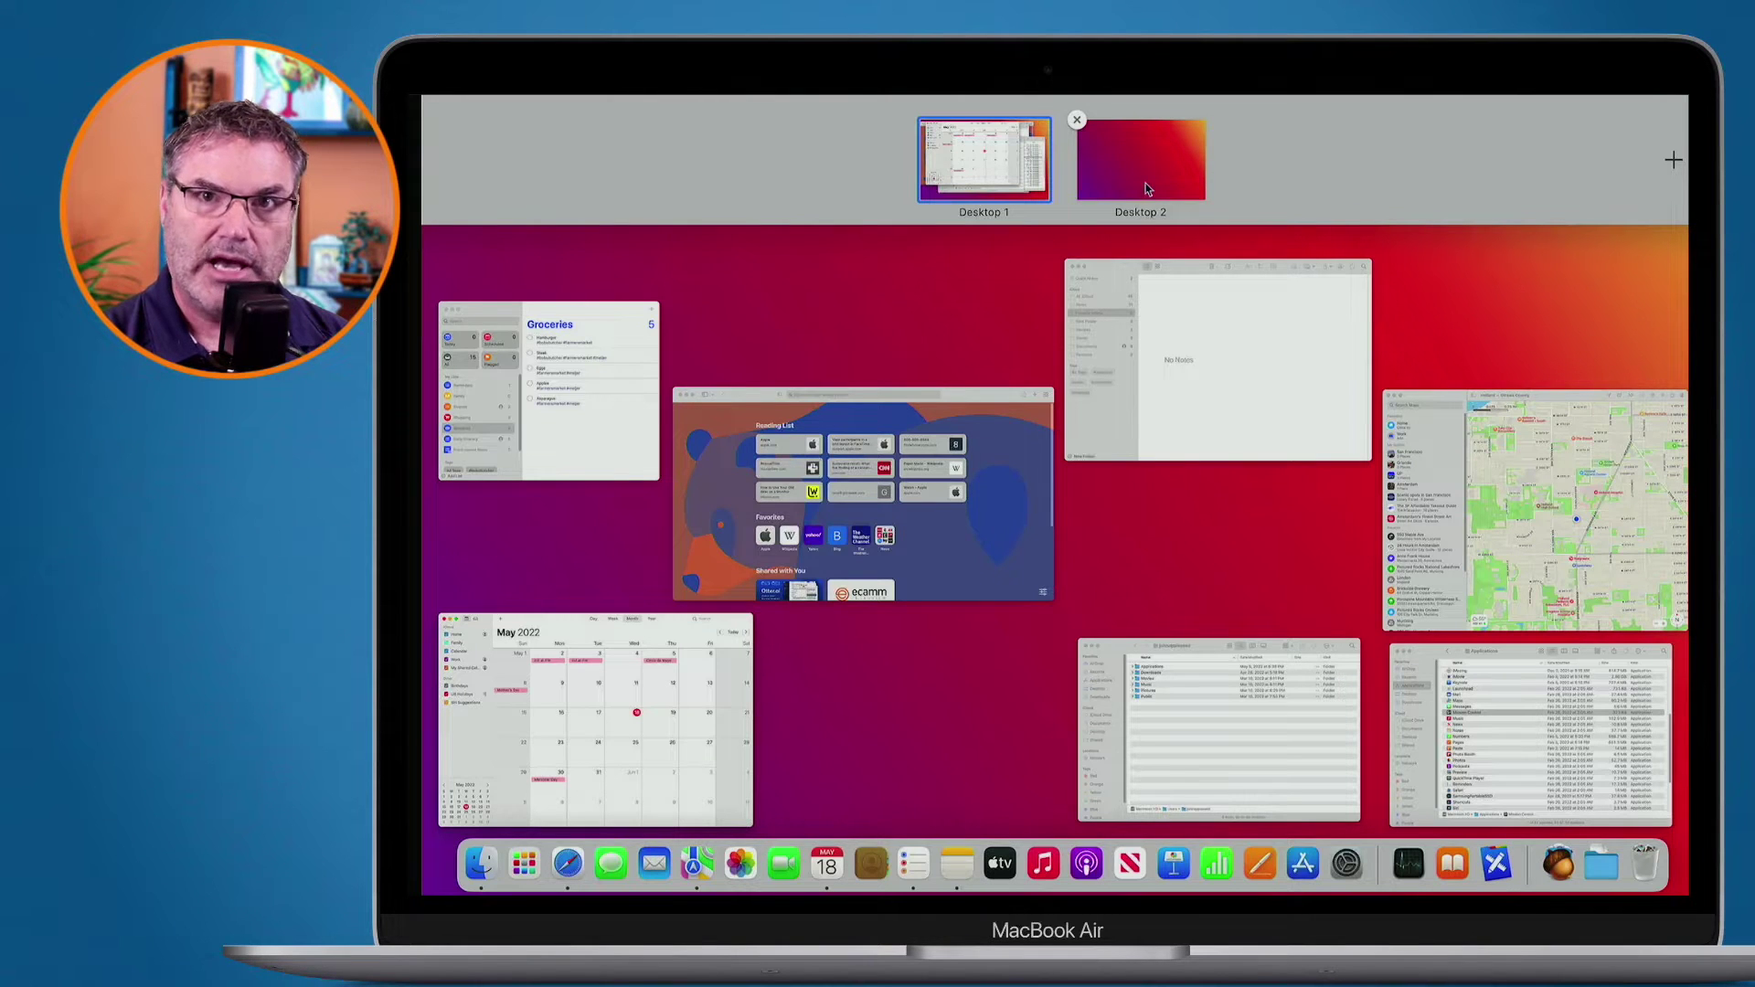
pyautogui.click(939, 704)
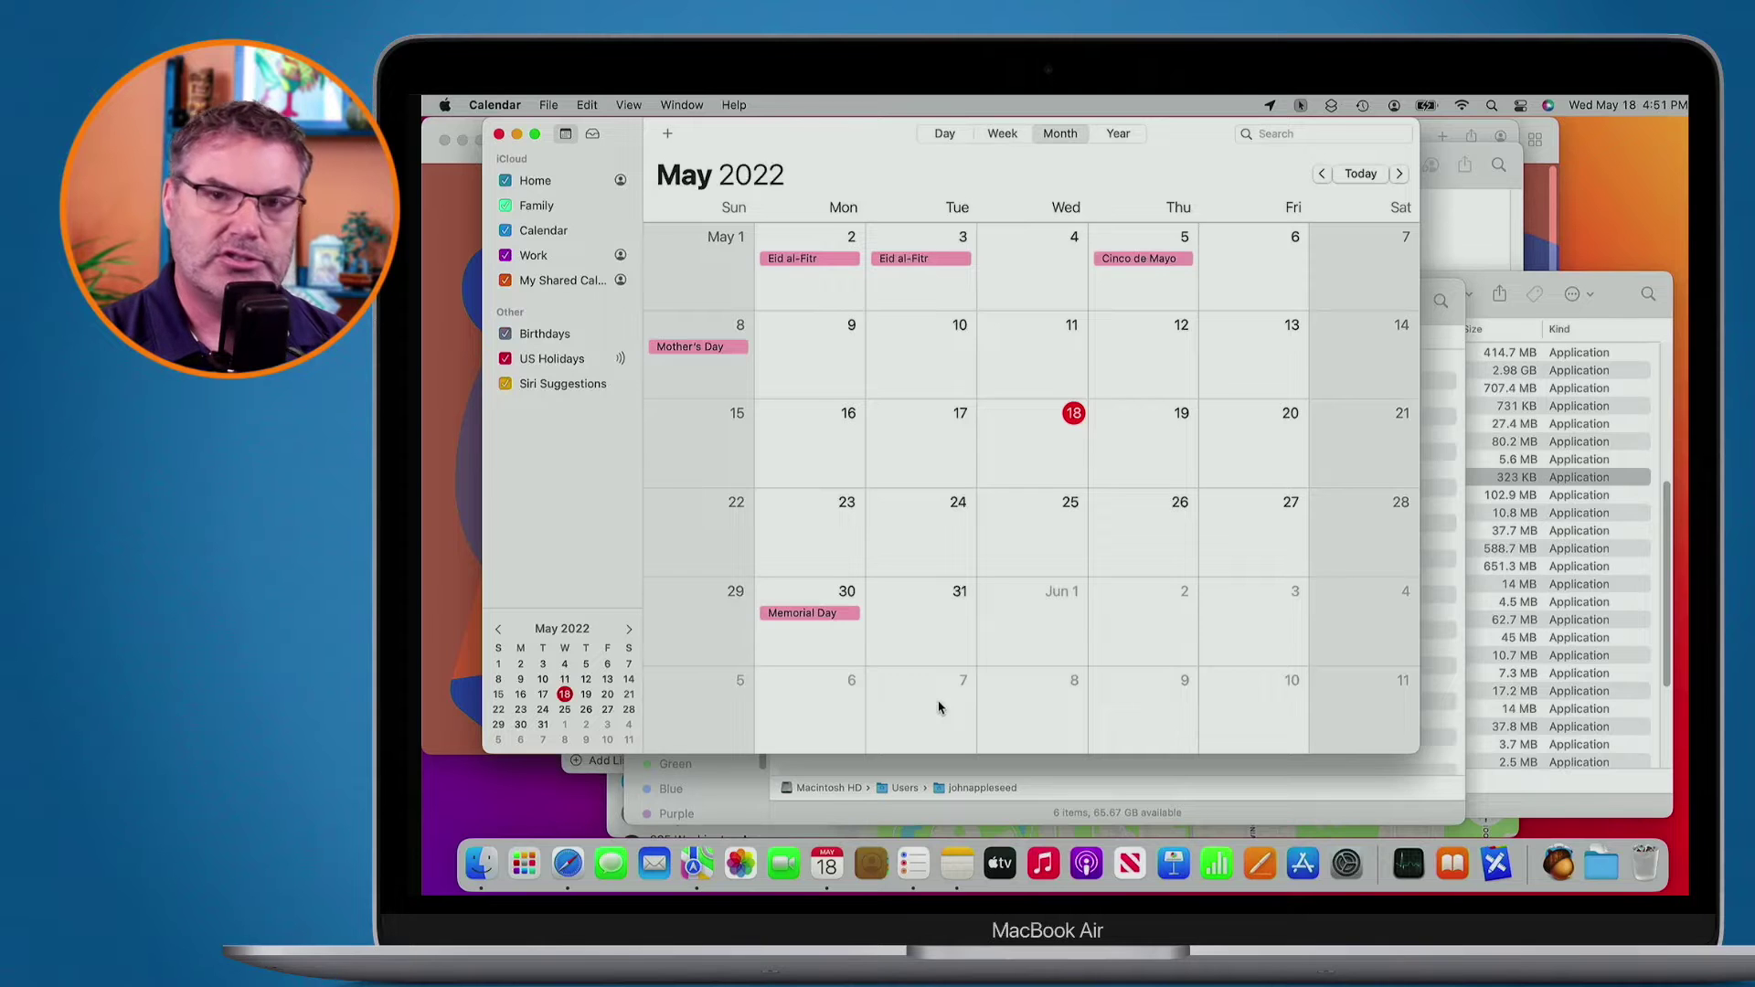
# Step: Show the desktop and restore the windows twice with Fn-F11, then open Mission Control
pyautogui.press('F11')
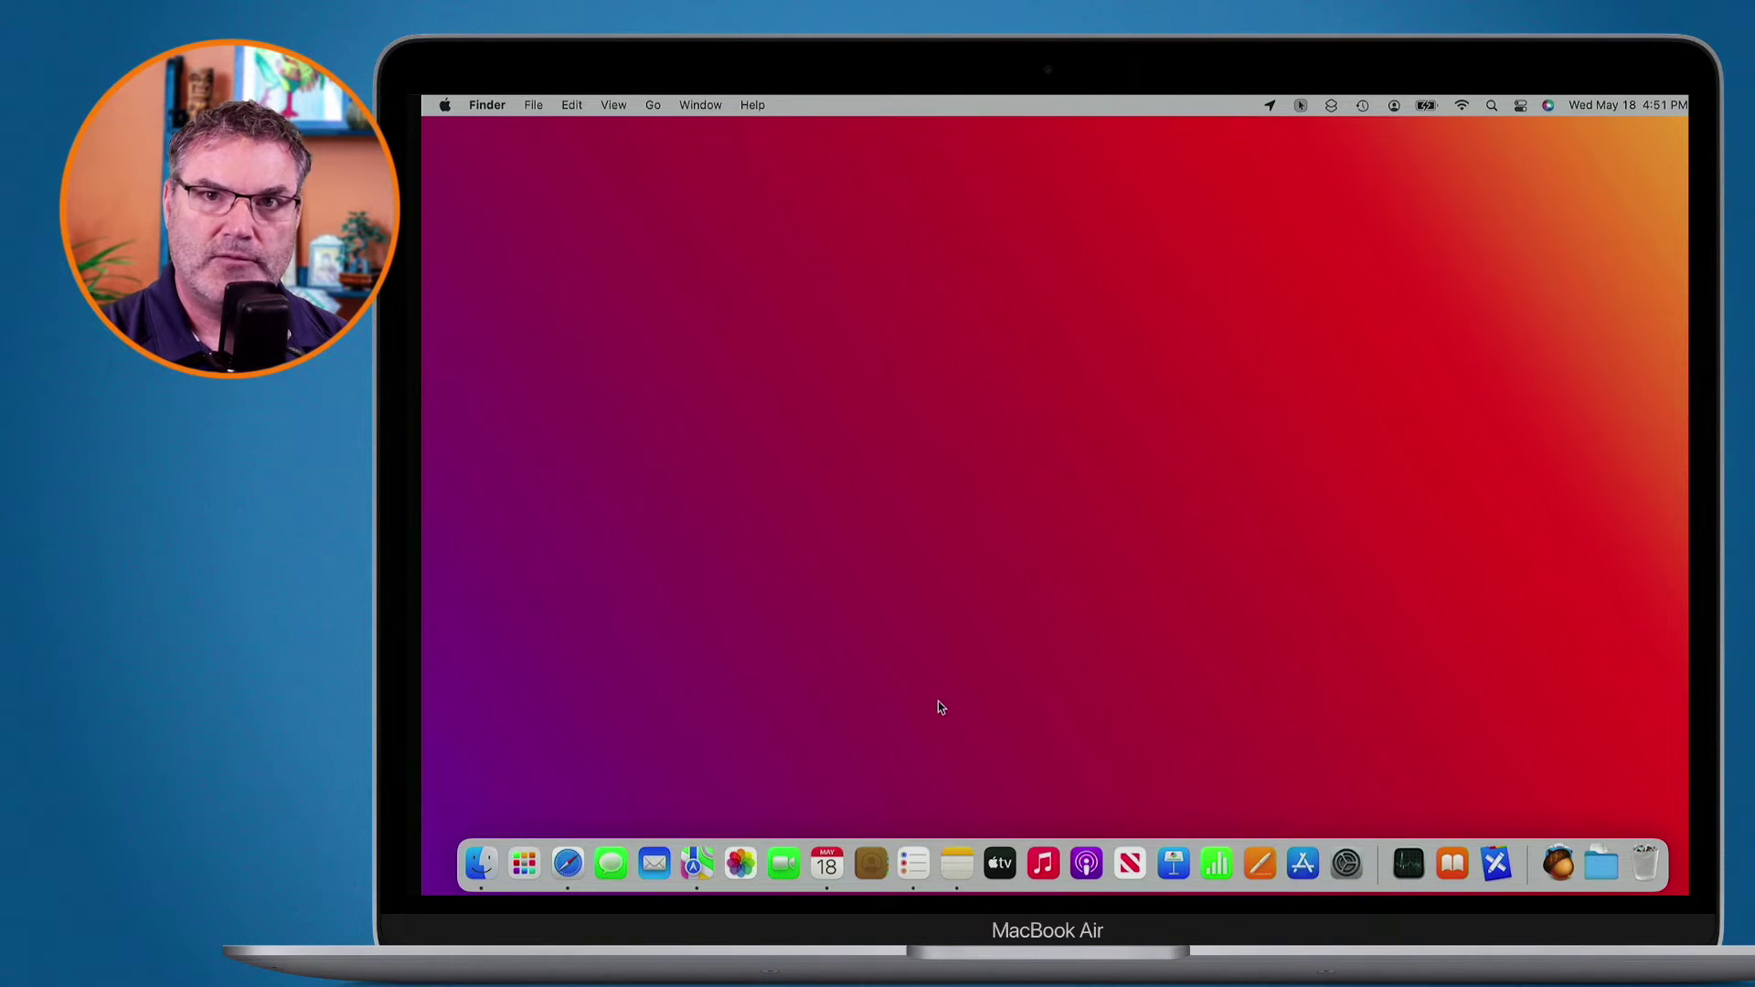
pyautogui.press('F11')
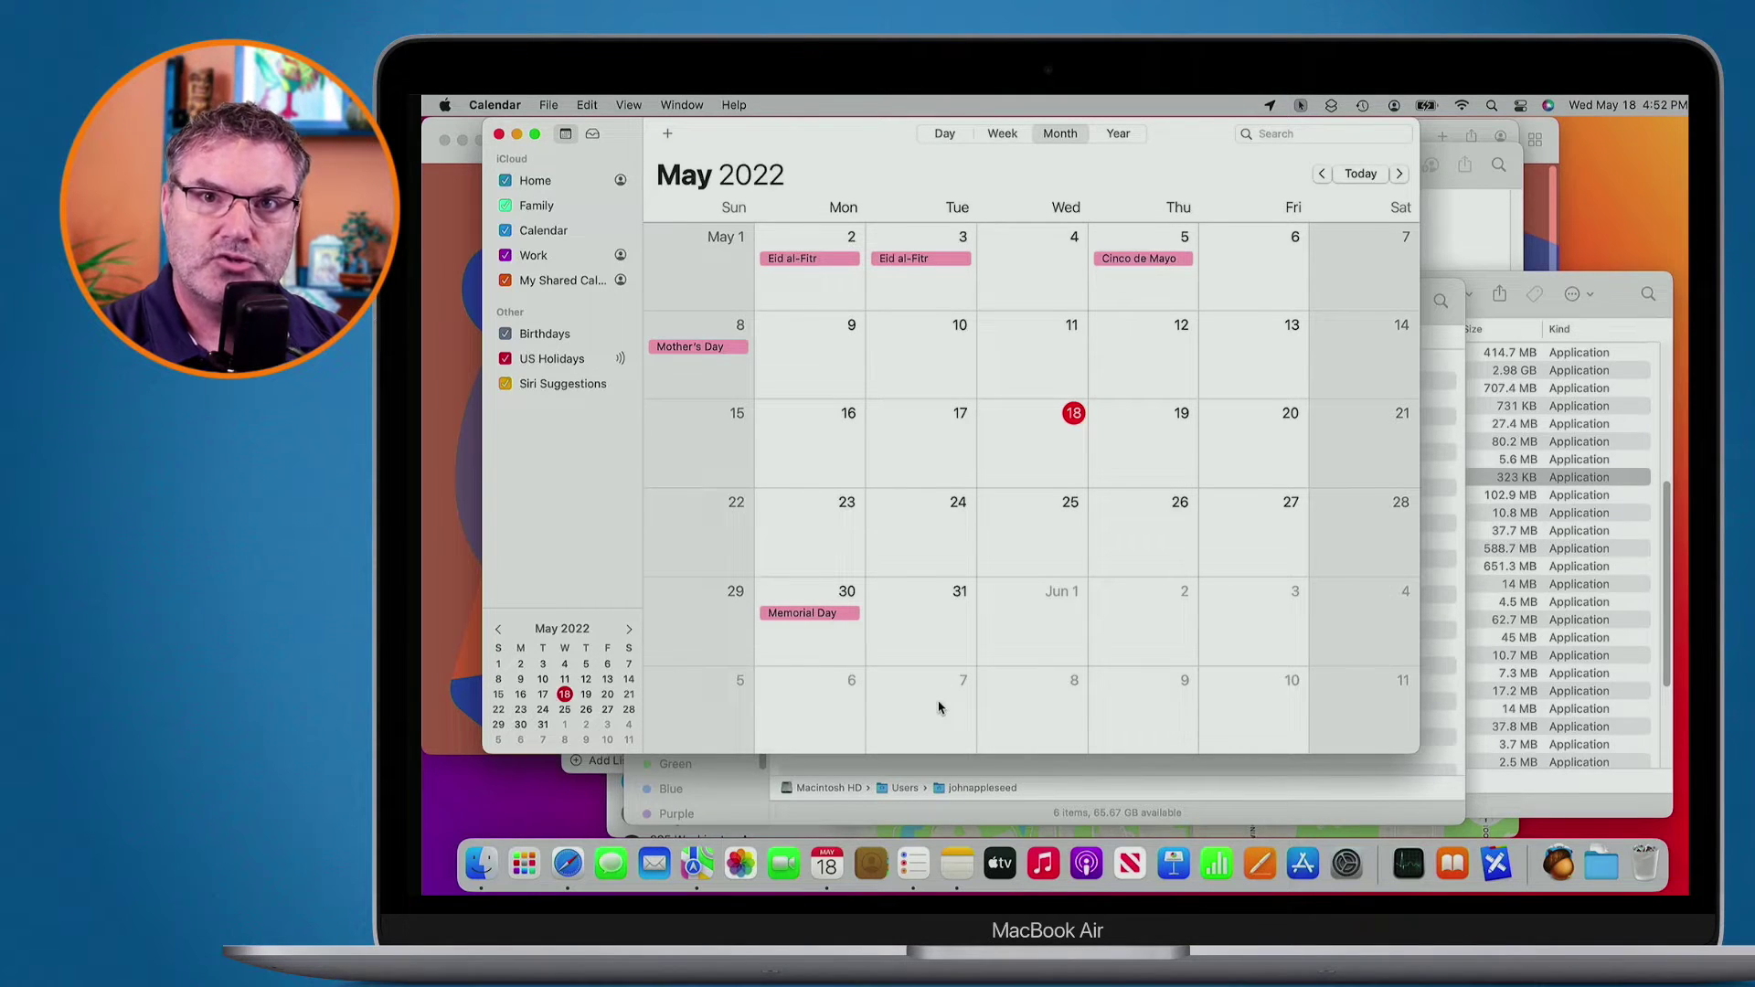
pyautogui.press('F11')
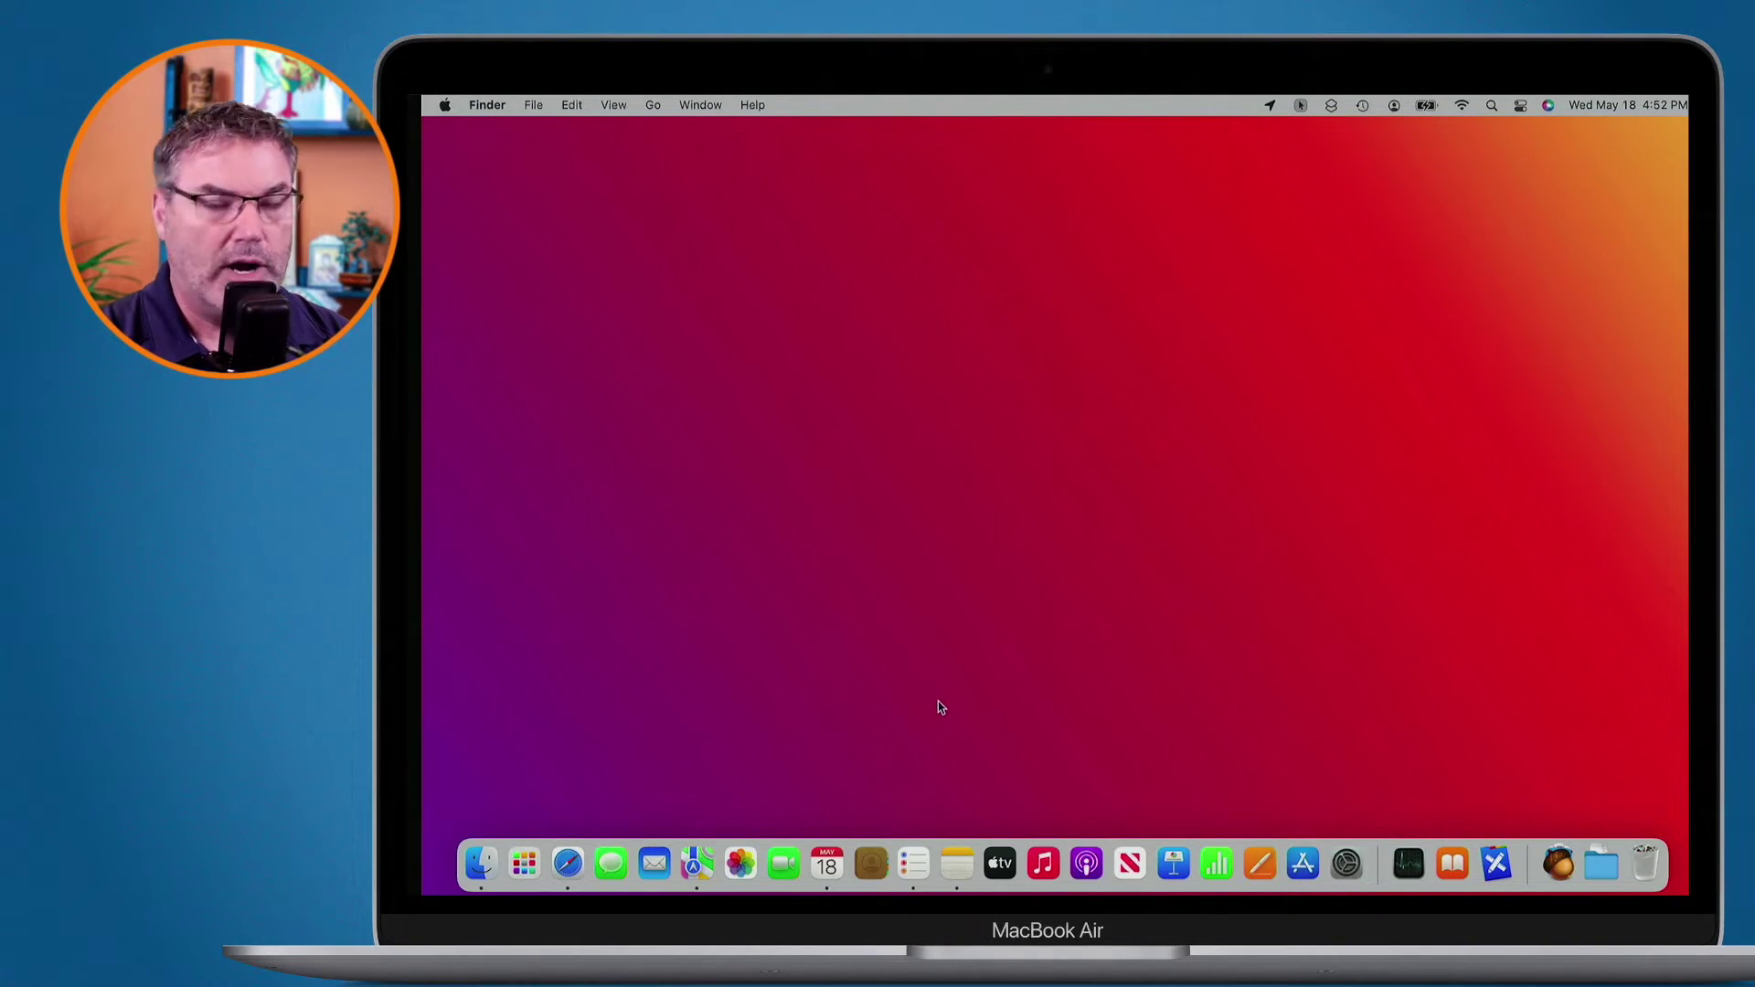
pyautogui.press('F11')
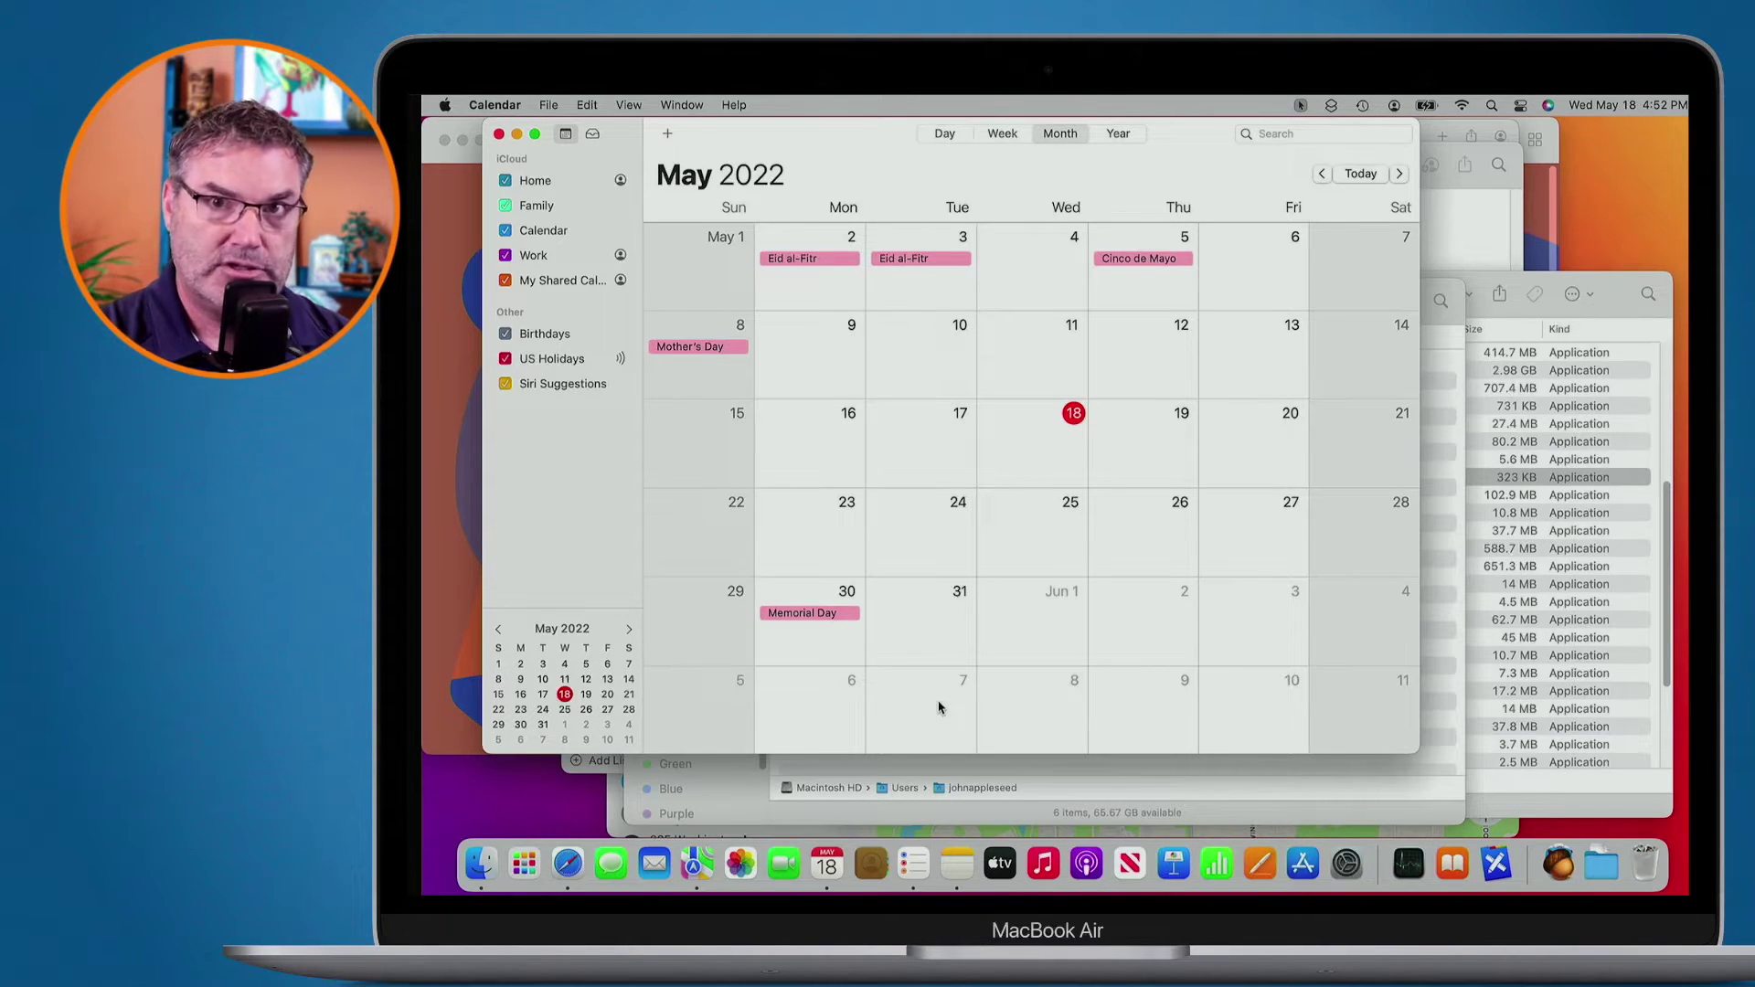
pyautogui.hotkey('ctrl', 'Up')
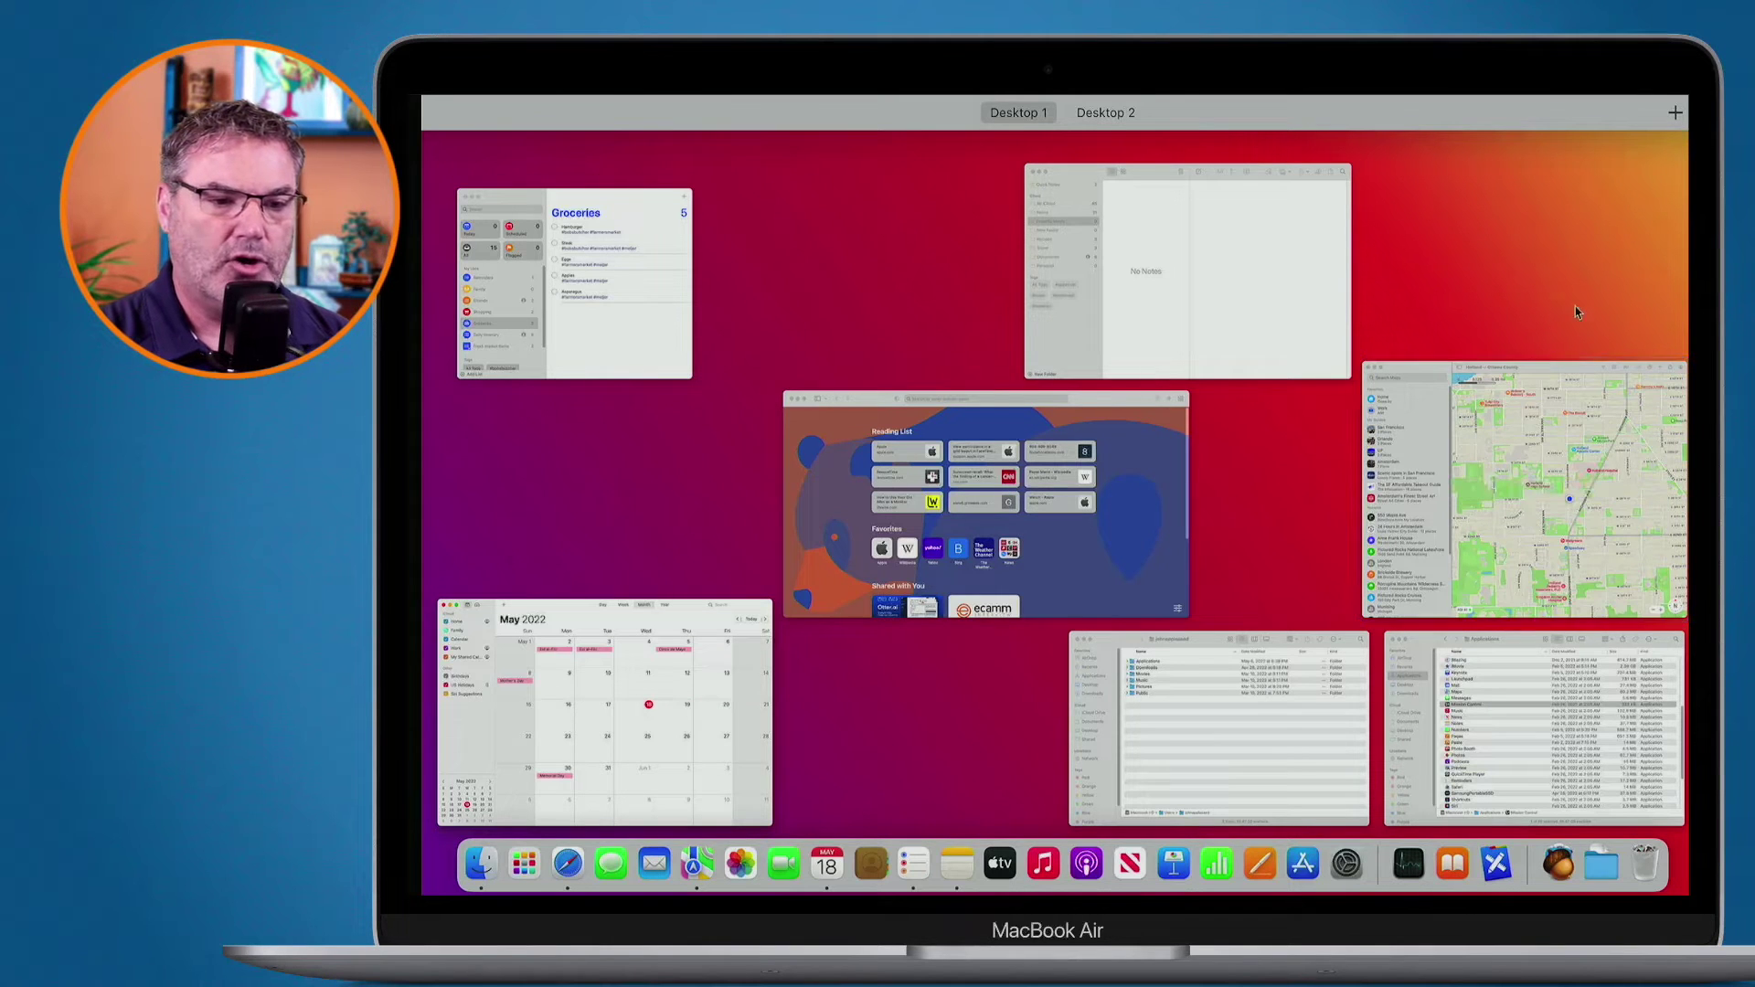
# Step: Add a desktop, then move Maps to Desktop 2, Reminders to Desktop 3 and Calendar to Desktop 4
pyautogui.click(1673, 160)
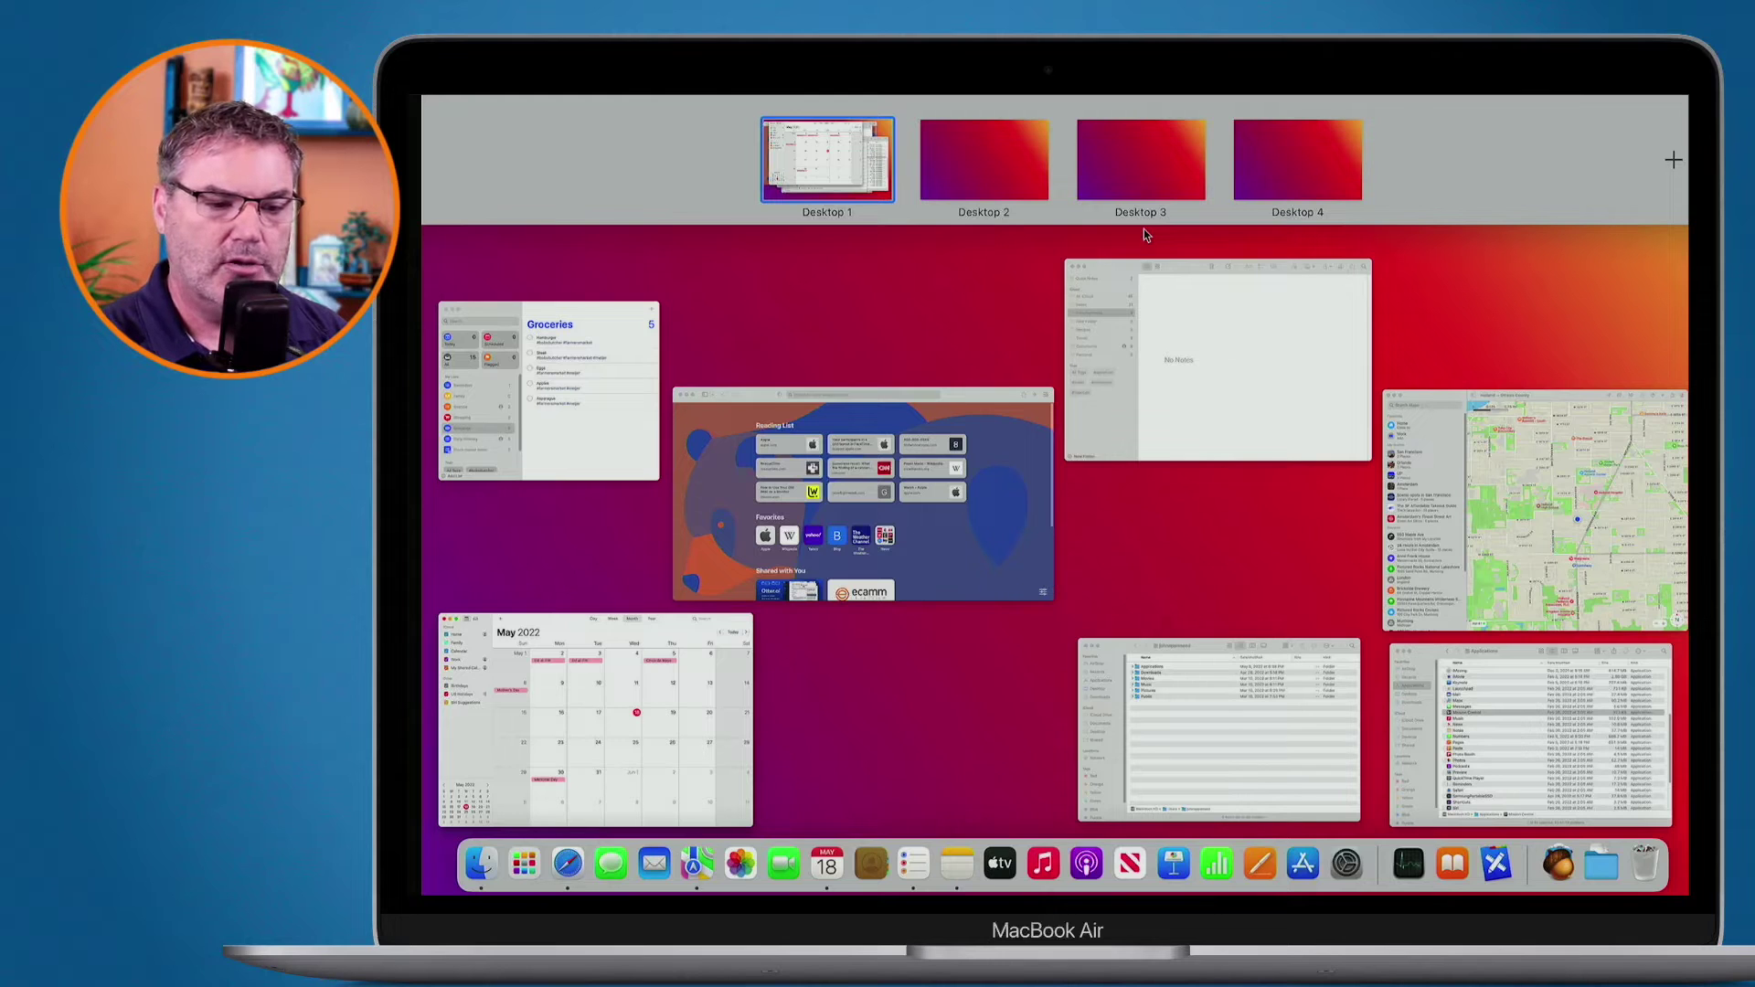
pyautogui.moveTo(1517, 534); pyautogui.dragTo(980, 175)
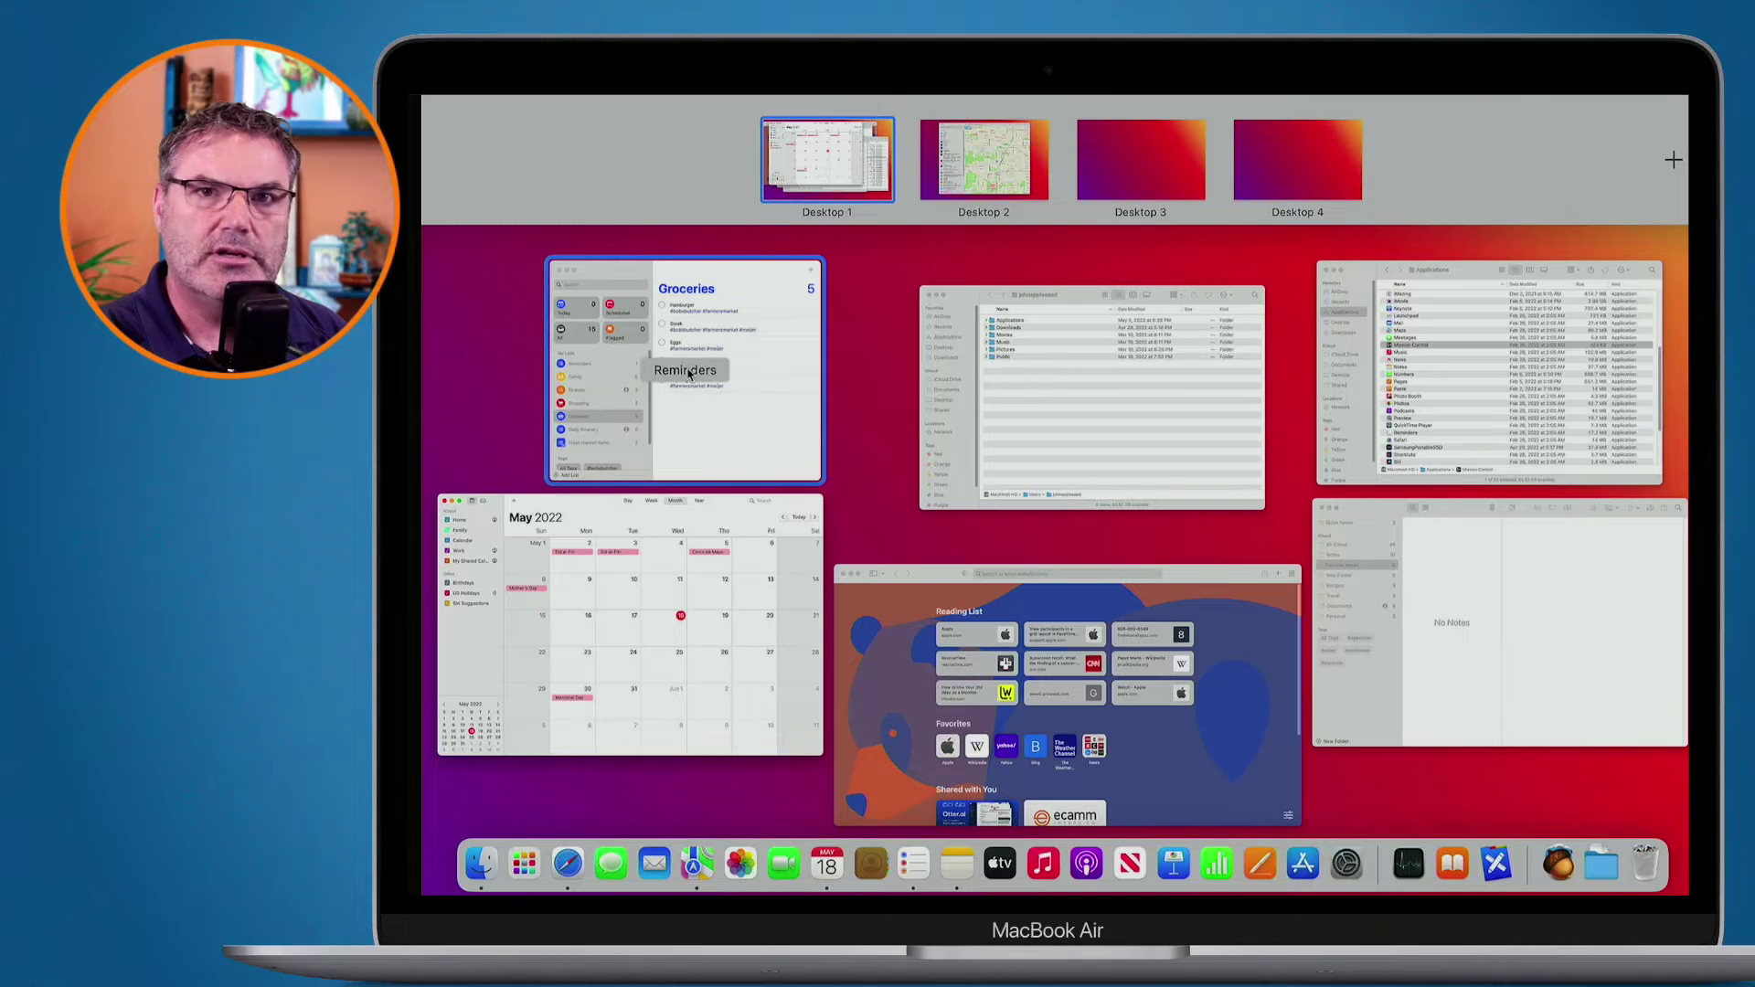
pyautogui.moveTo(688, 373); pyautogui.dragTo(1145, 171)
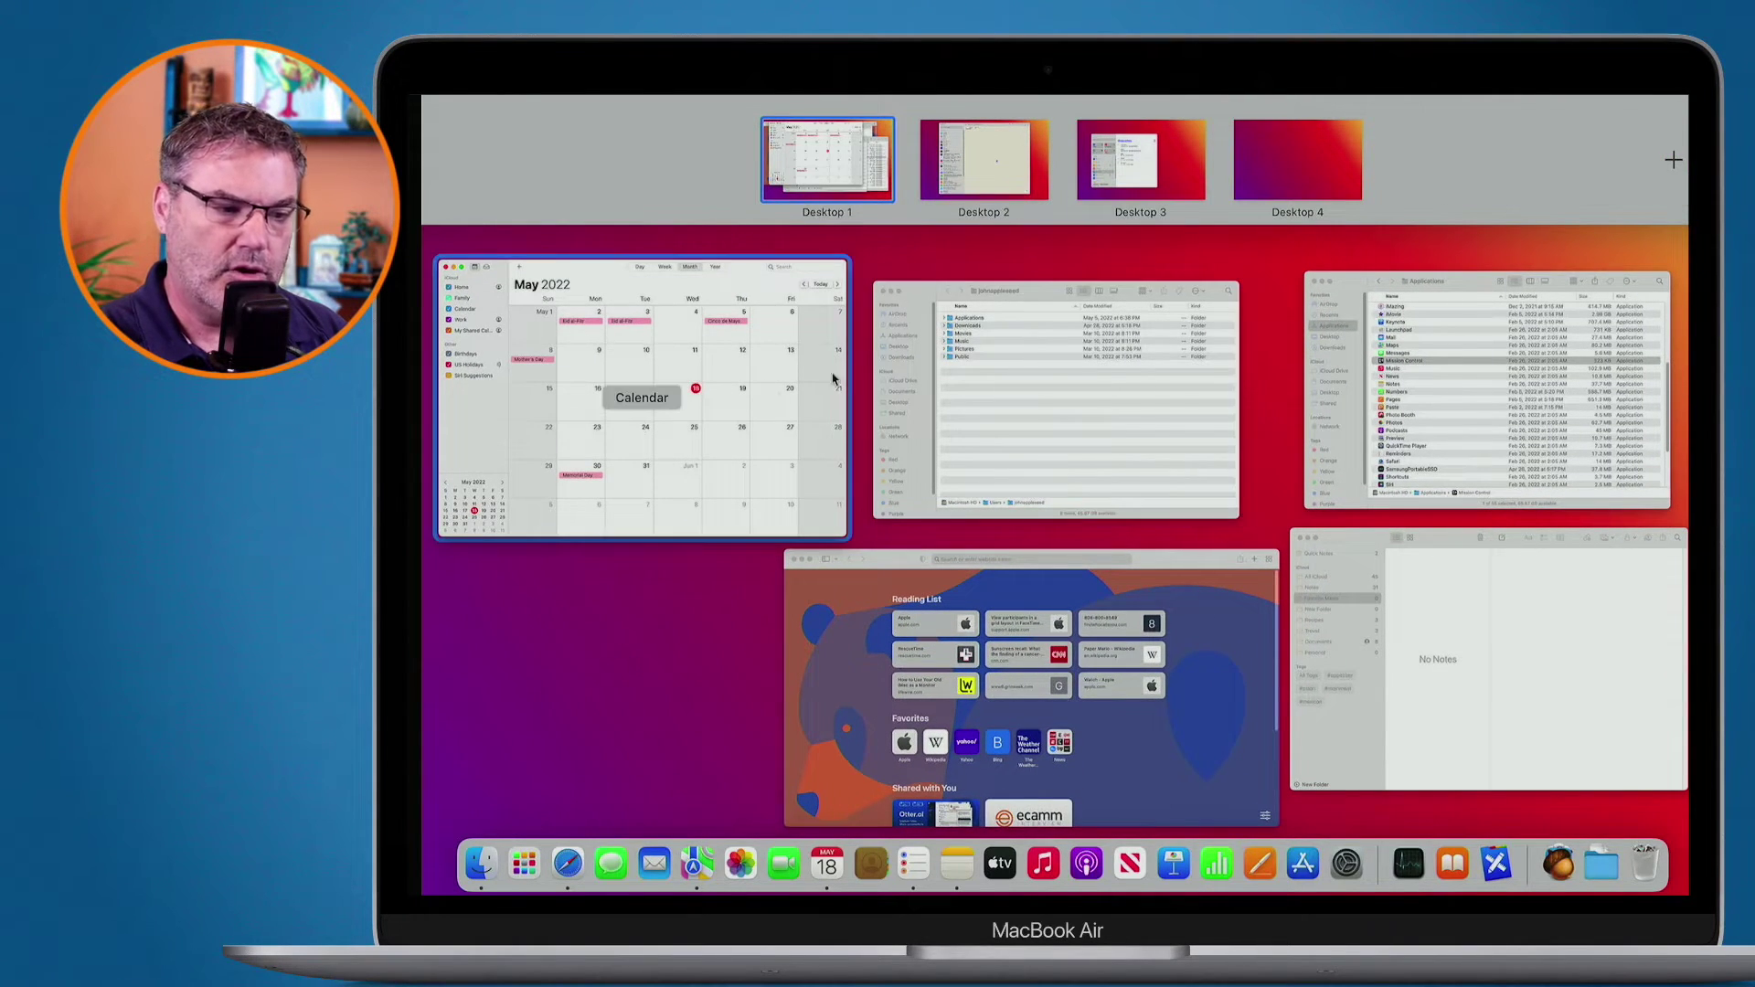
pyautogui.moveTo(658, 425); pyautogui.dragTo(1297, 174)
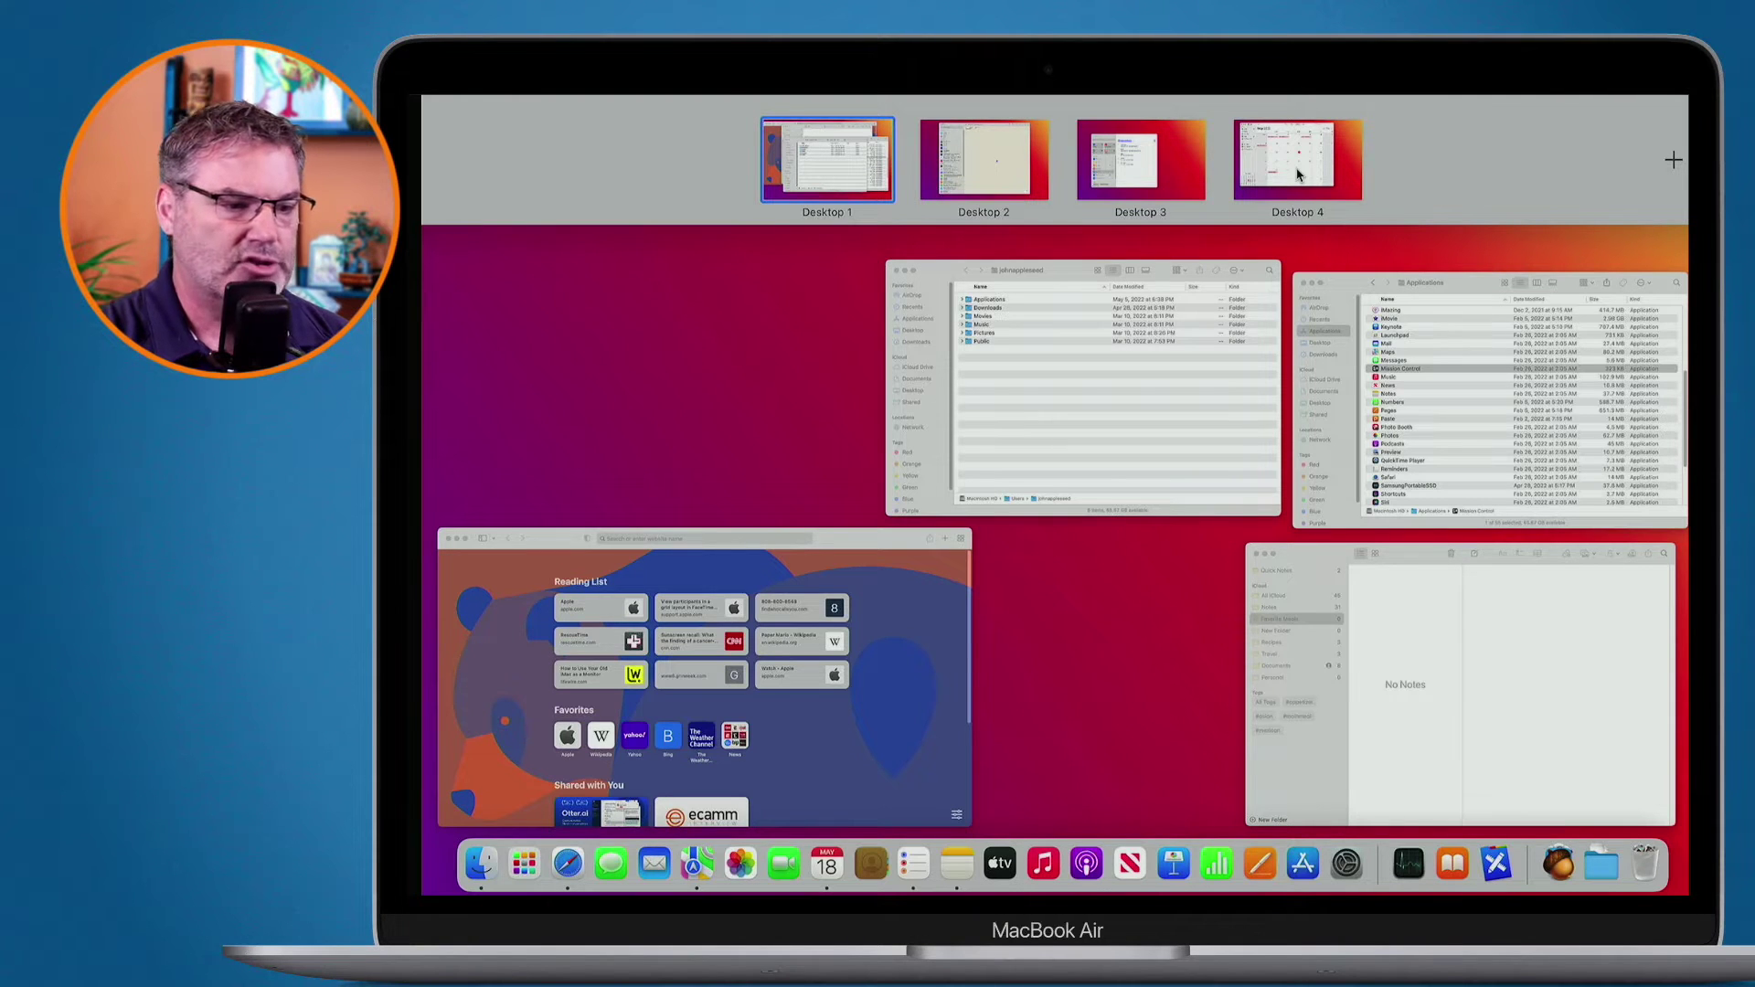
# Step: Cycle through Notes and Safari, then Cmd+Tab to Maps and Reminders on their desktops
pyautogui.click(700, 403)
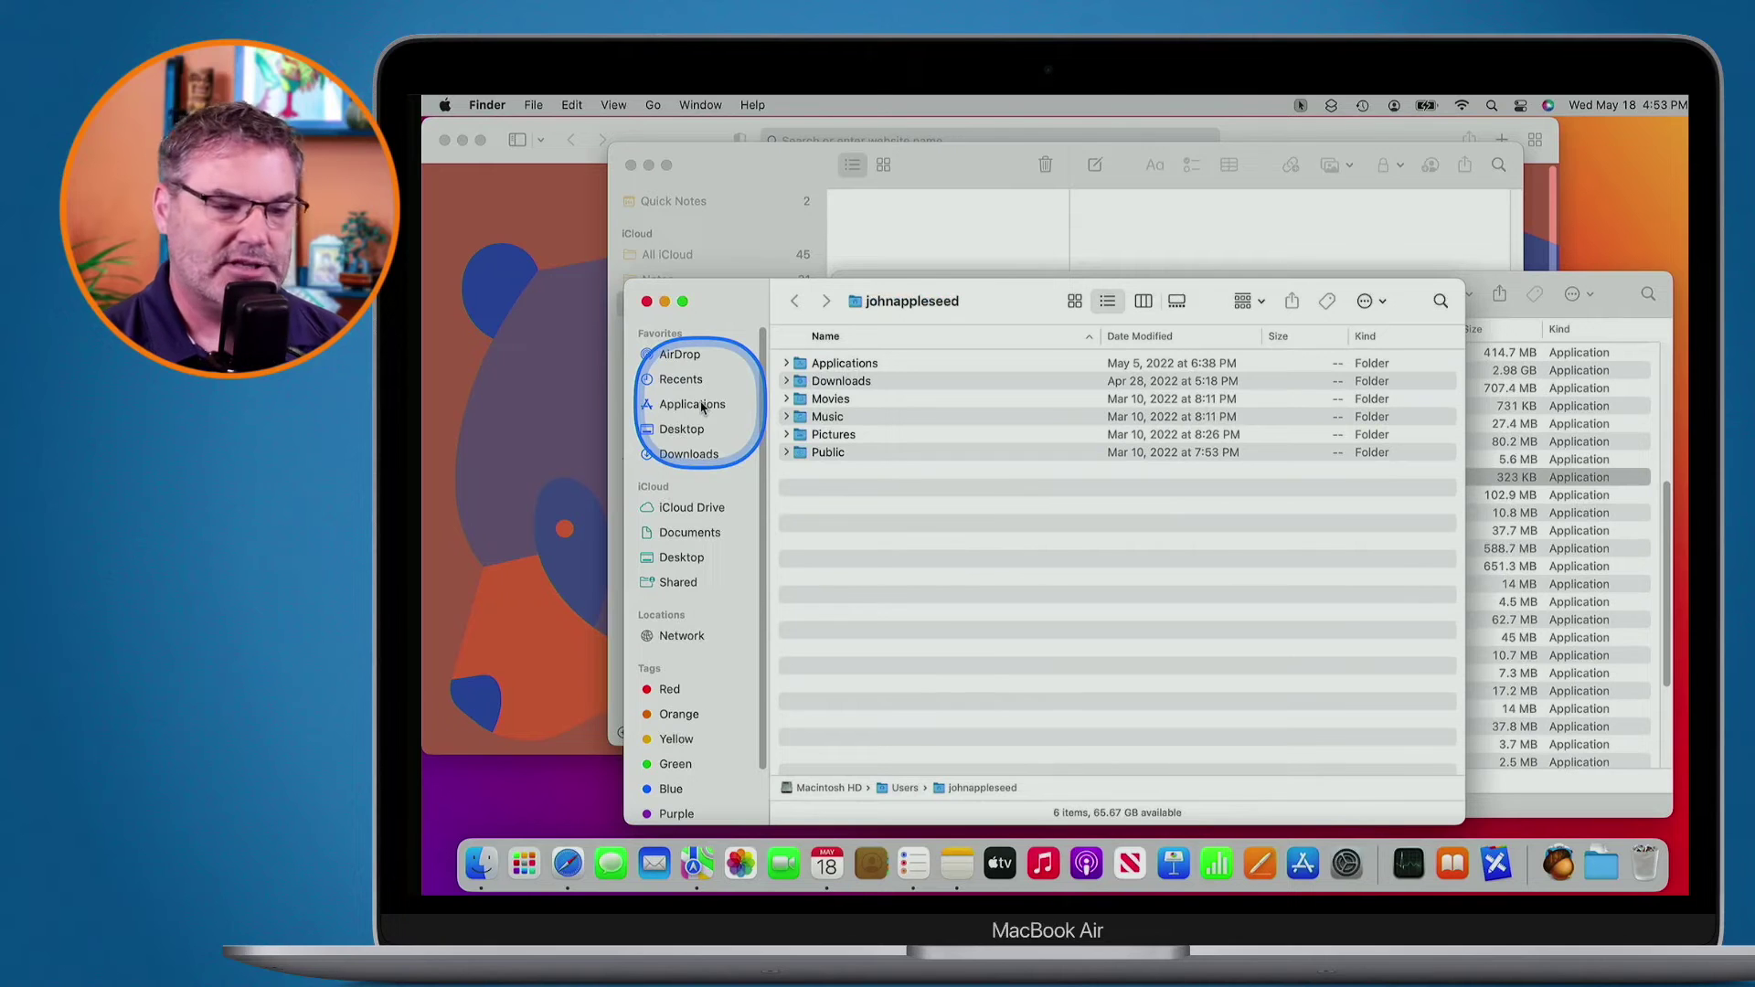
pyautogui.click(737, 245)
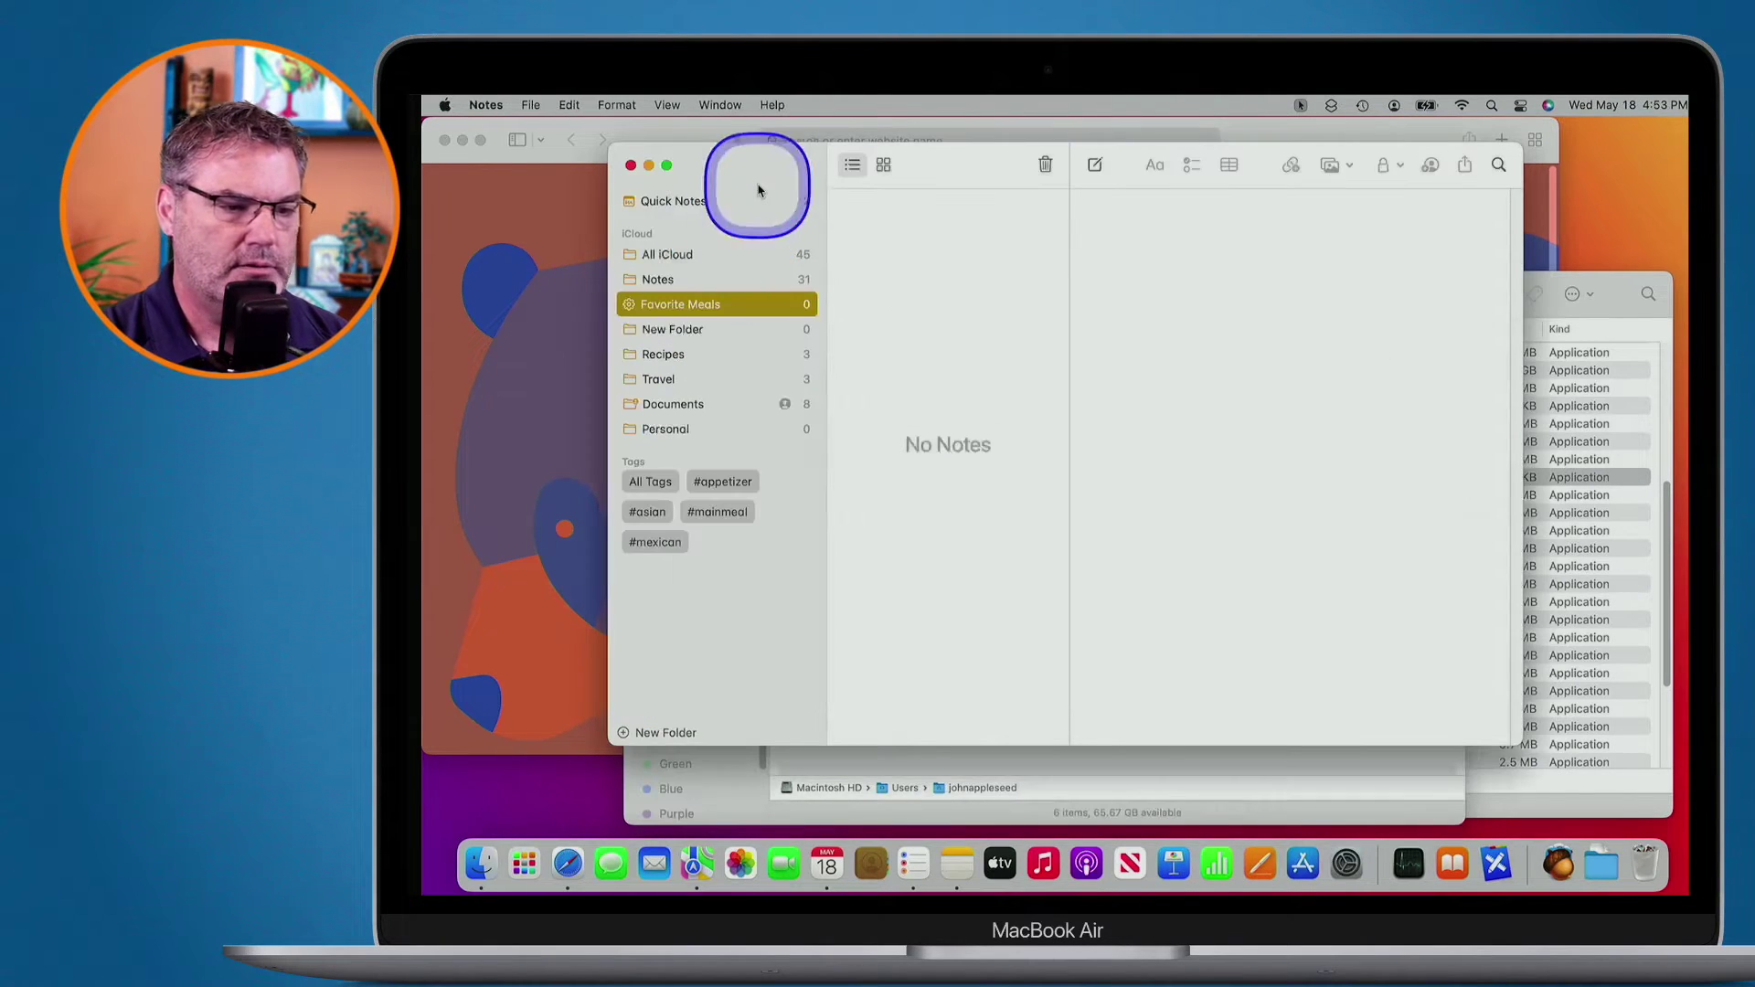
pyautogui.click(515, 339)
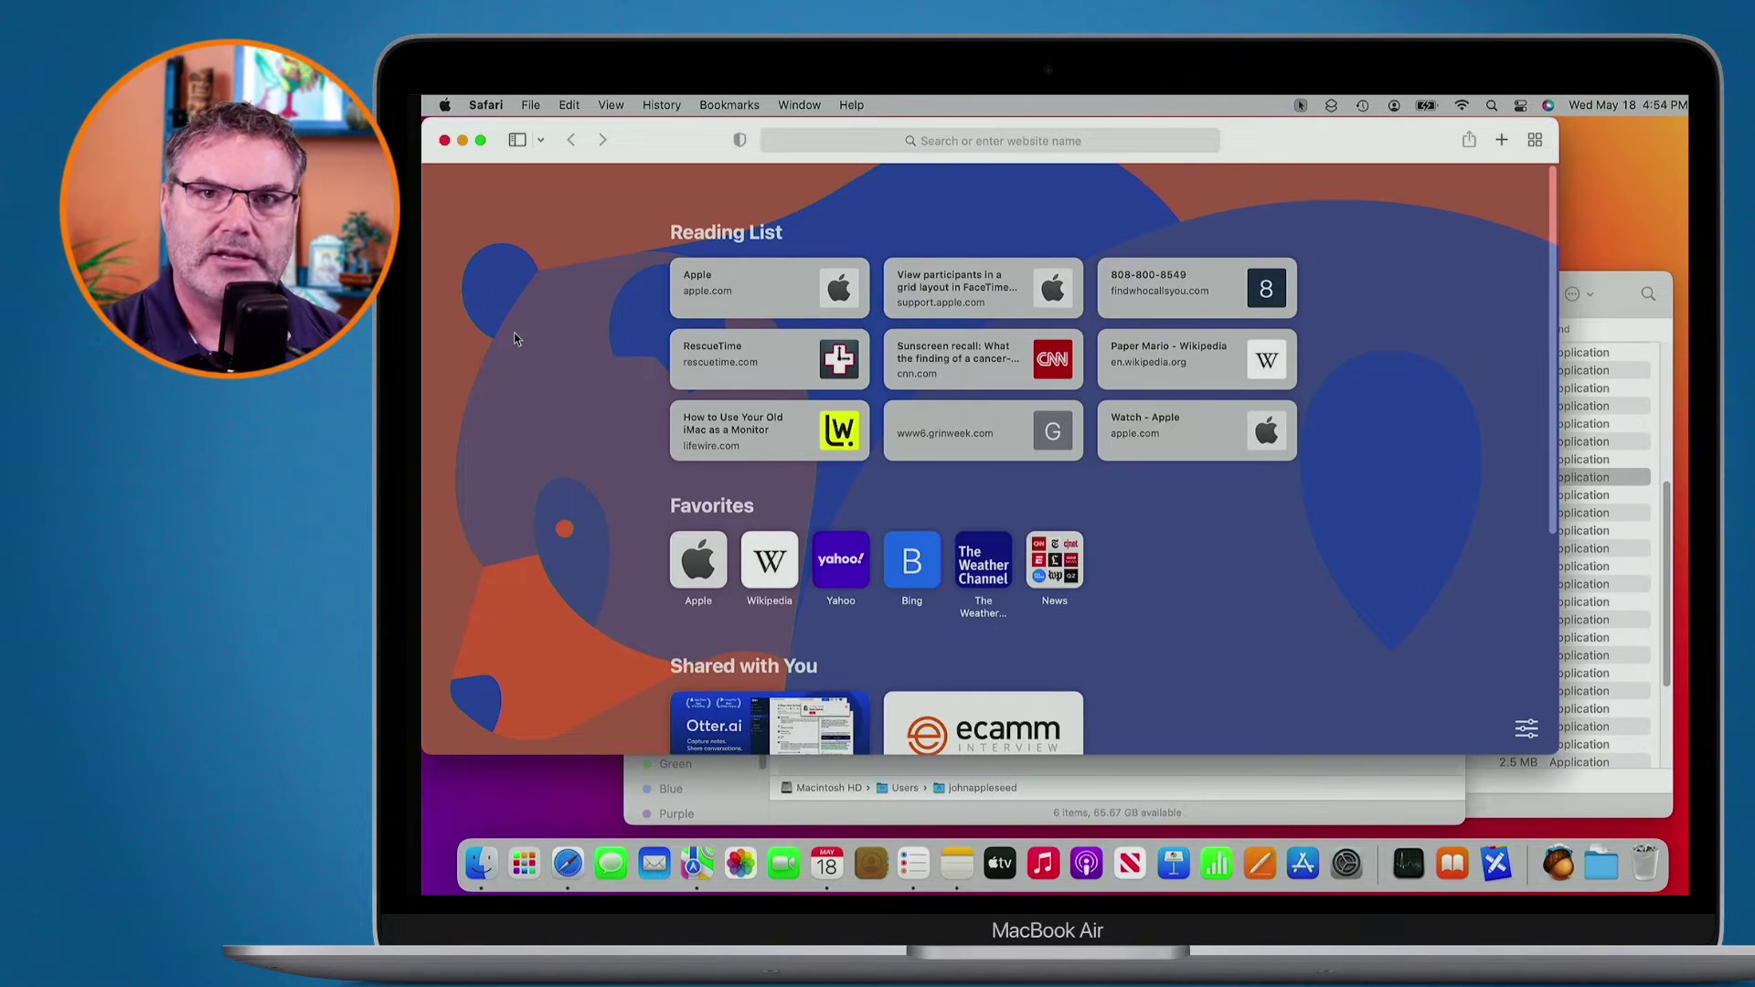
pyautogui.press('super+Tab')
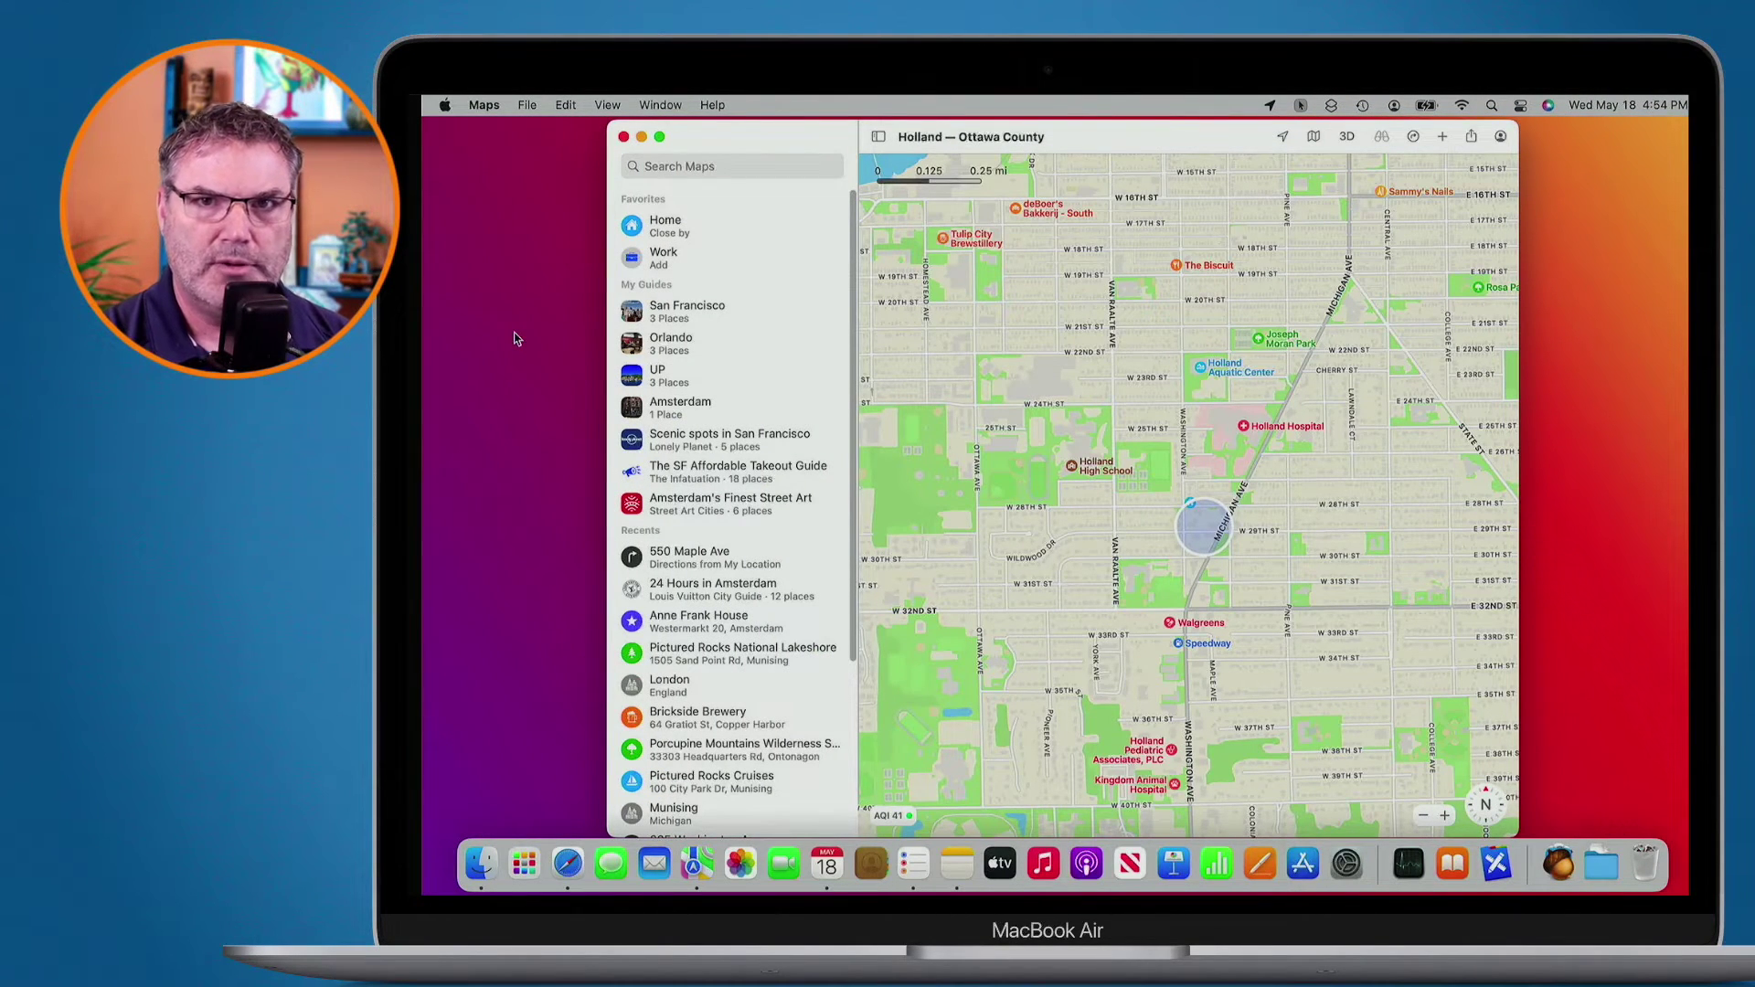
pyautogui.press('super+Tab')
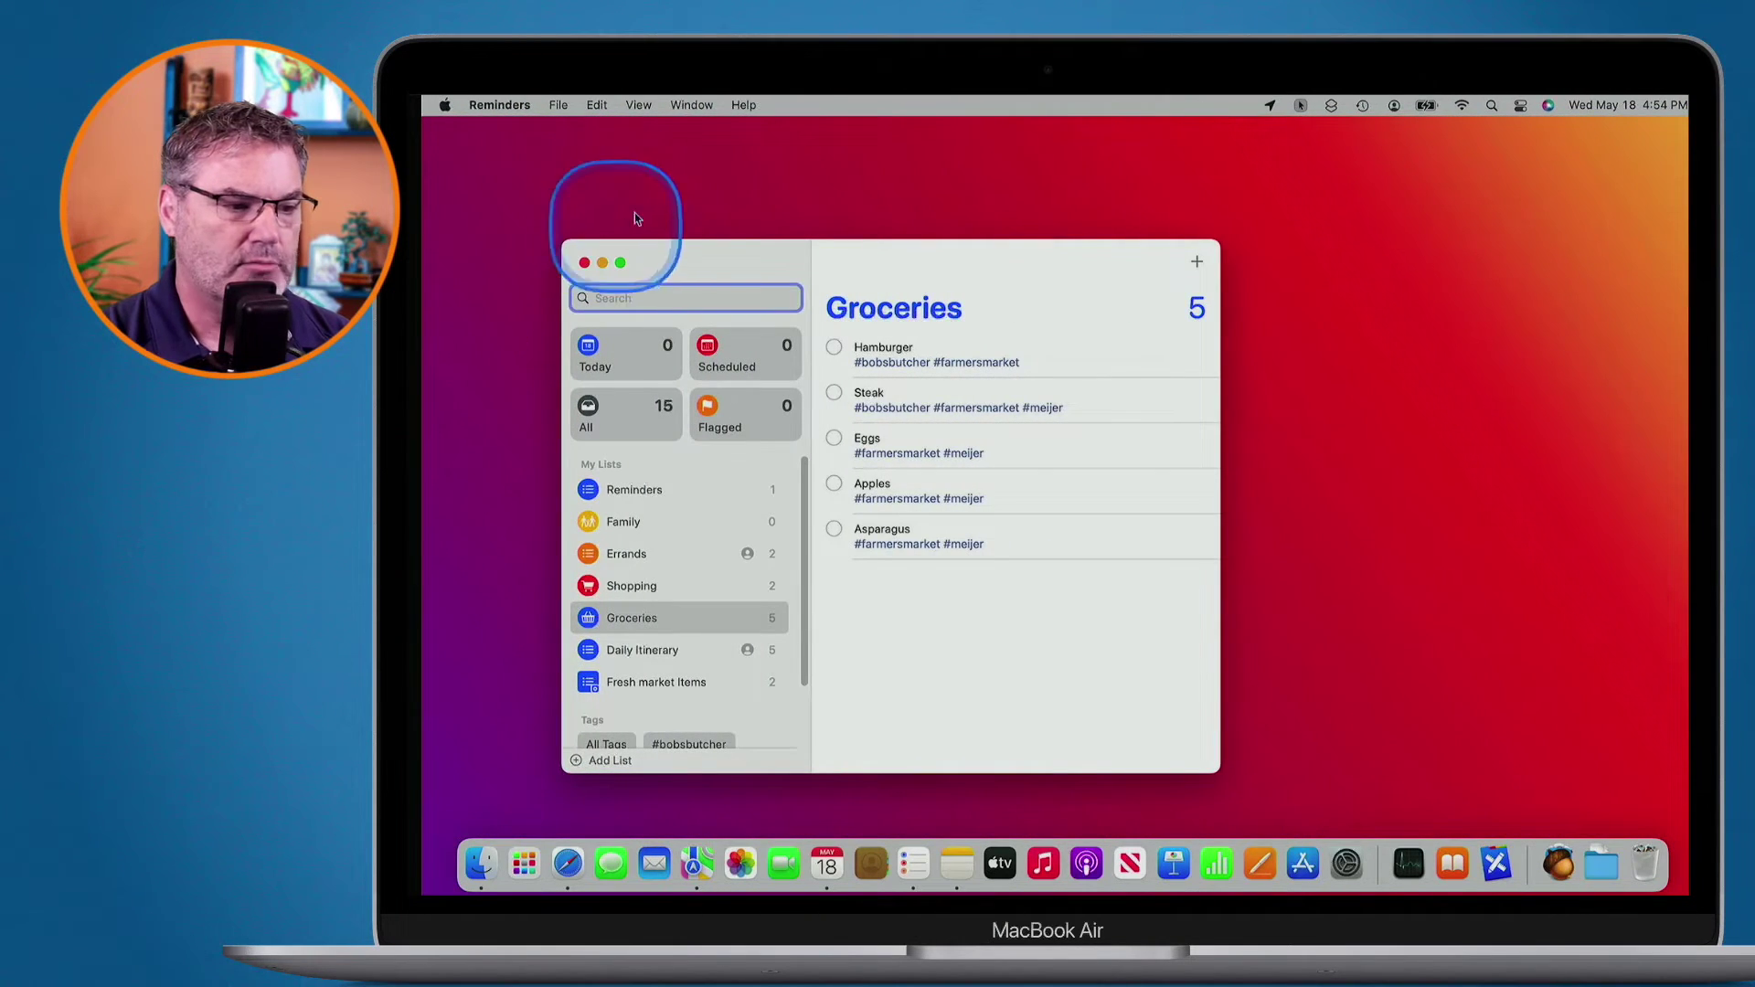
# Step: Move the Reminders window up-right and a Finder window down-left
pyautogui.moveTo(689, 259); pyautogui.dragTo(930, 161)
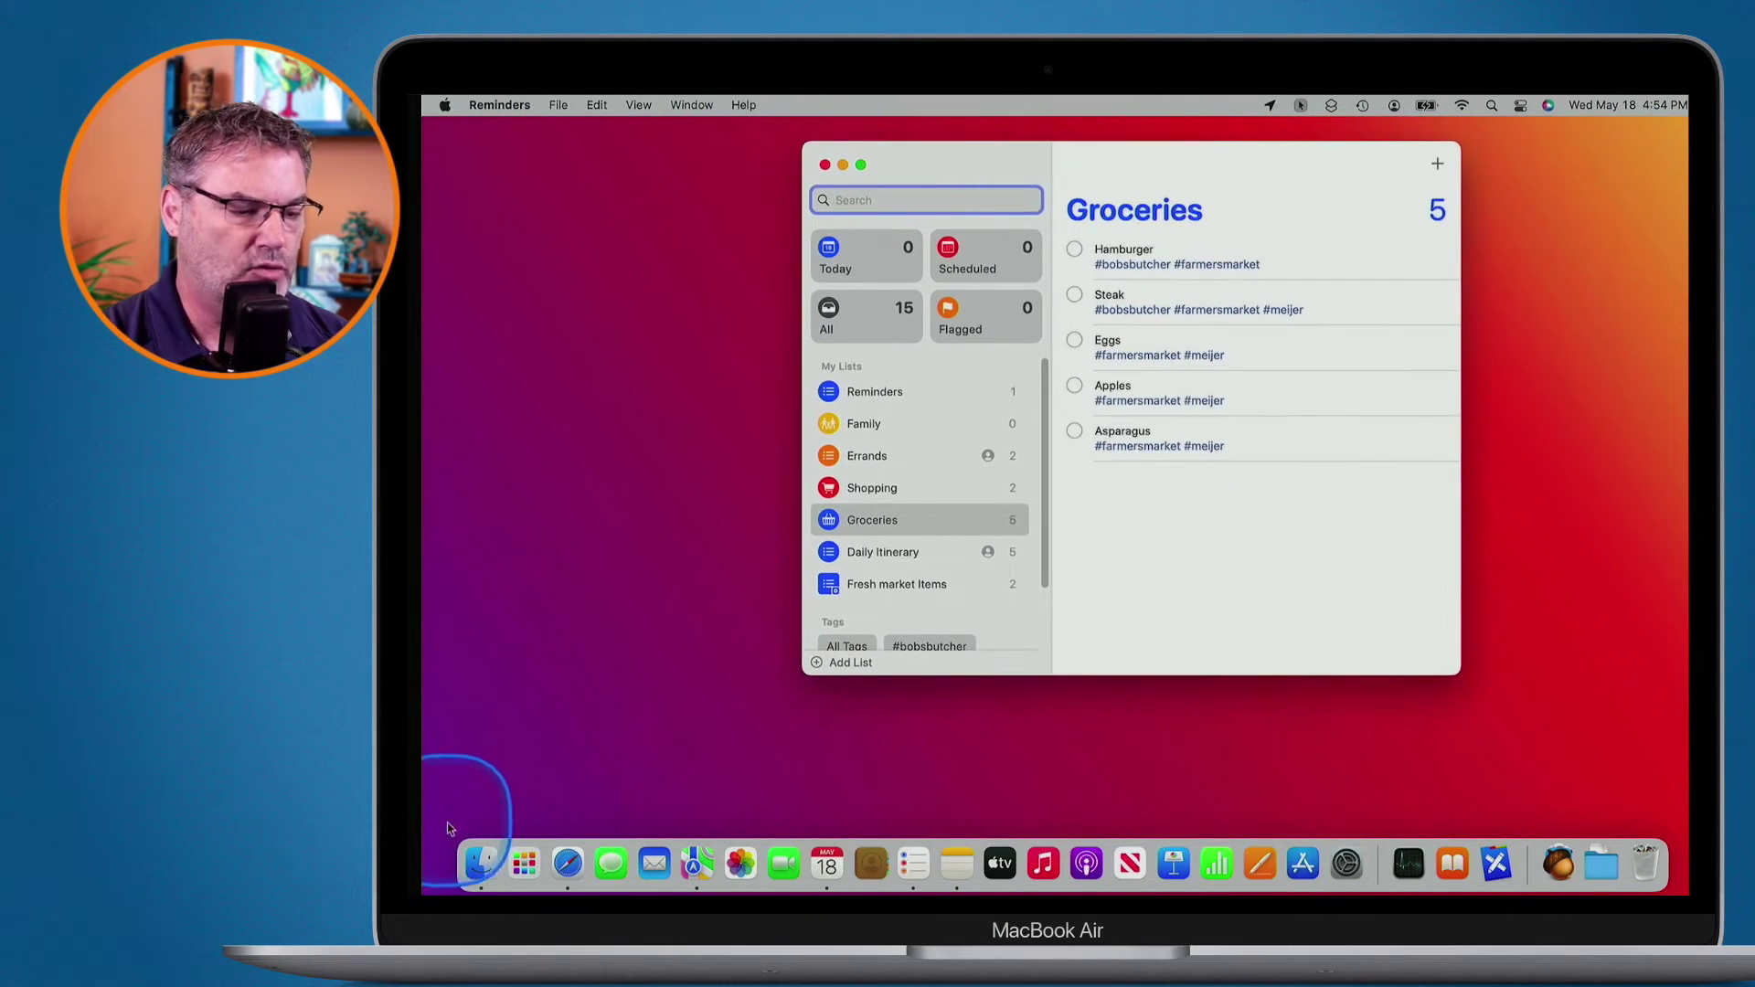
pyautogui.click(481, 864)
pyautogui.moveTo(758, 182); pyautogui.dragTo(556, 283)
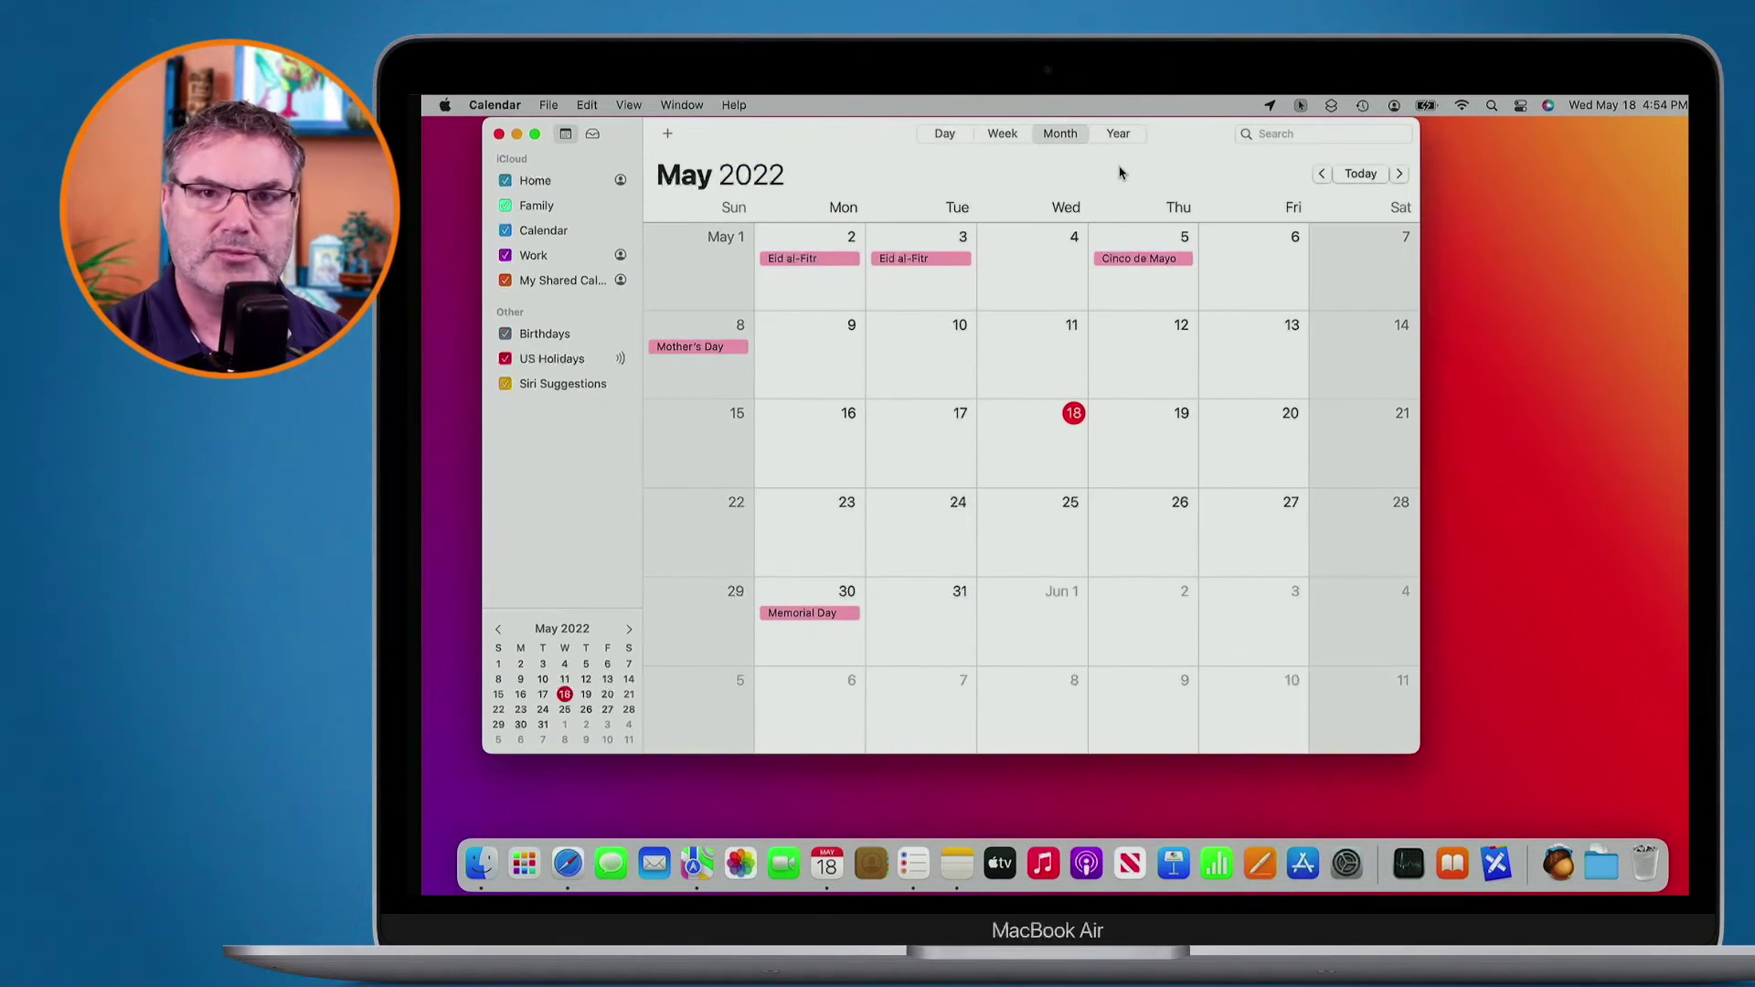
# Step: Open a new Finder window over Calendar with Cmd+N, then show all desktops in Mission Control
pyautogui.click(1485, 241)
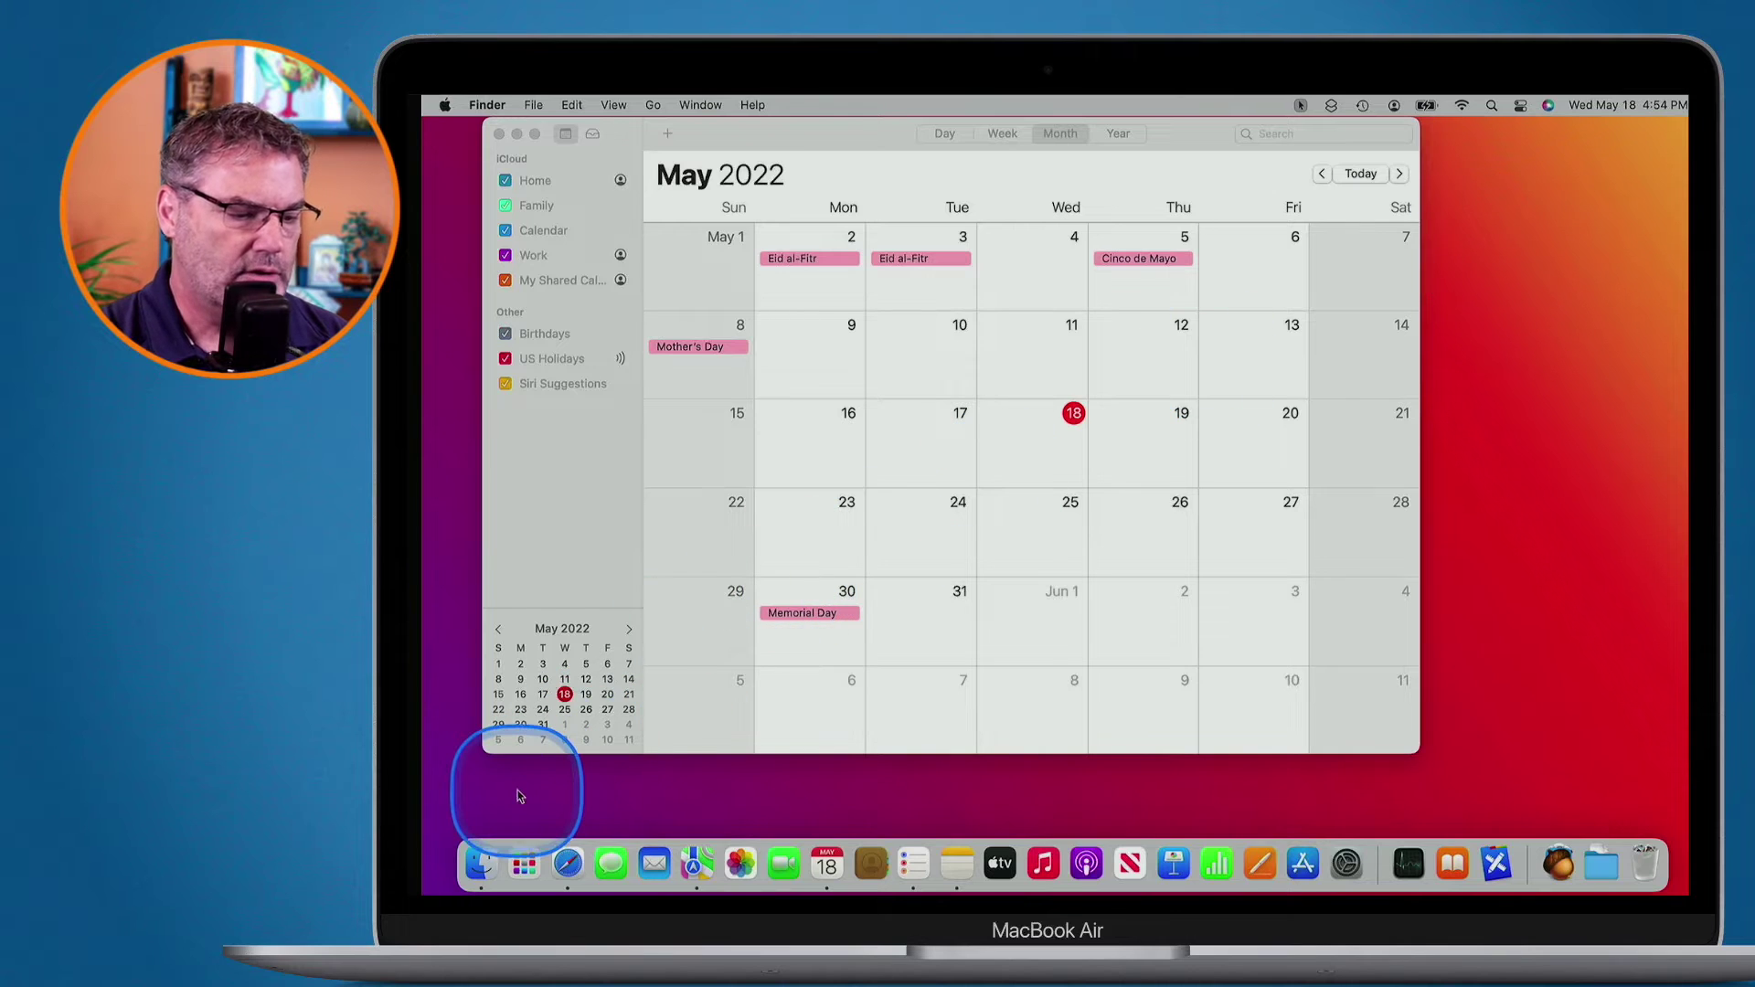
pyautogui.press('super+n')
pyautogui.press('super+n')
pyautogui.press('super+n')
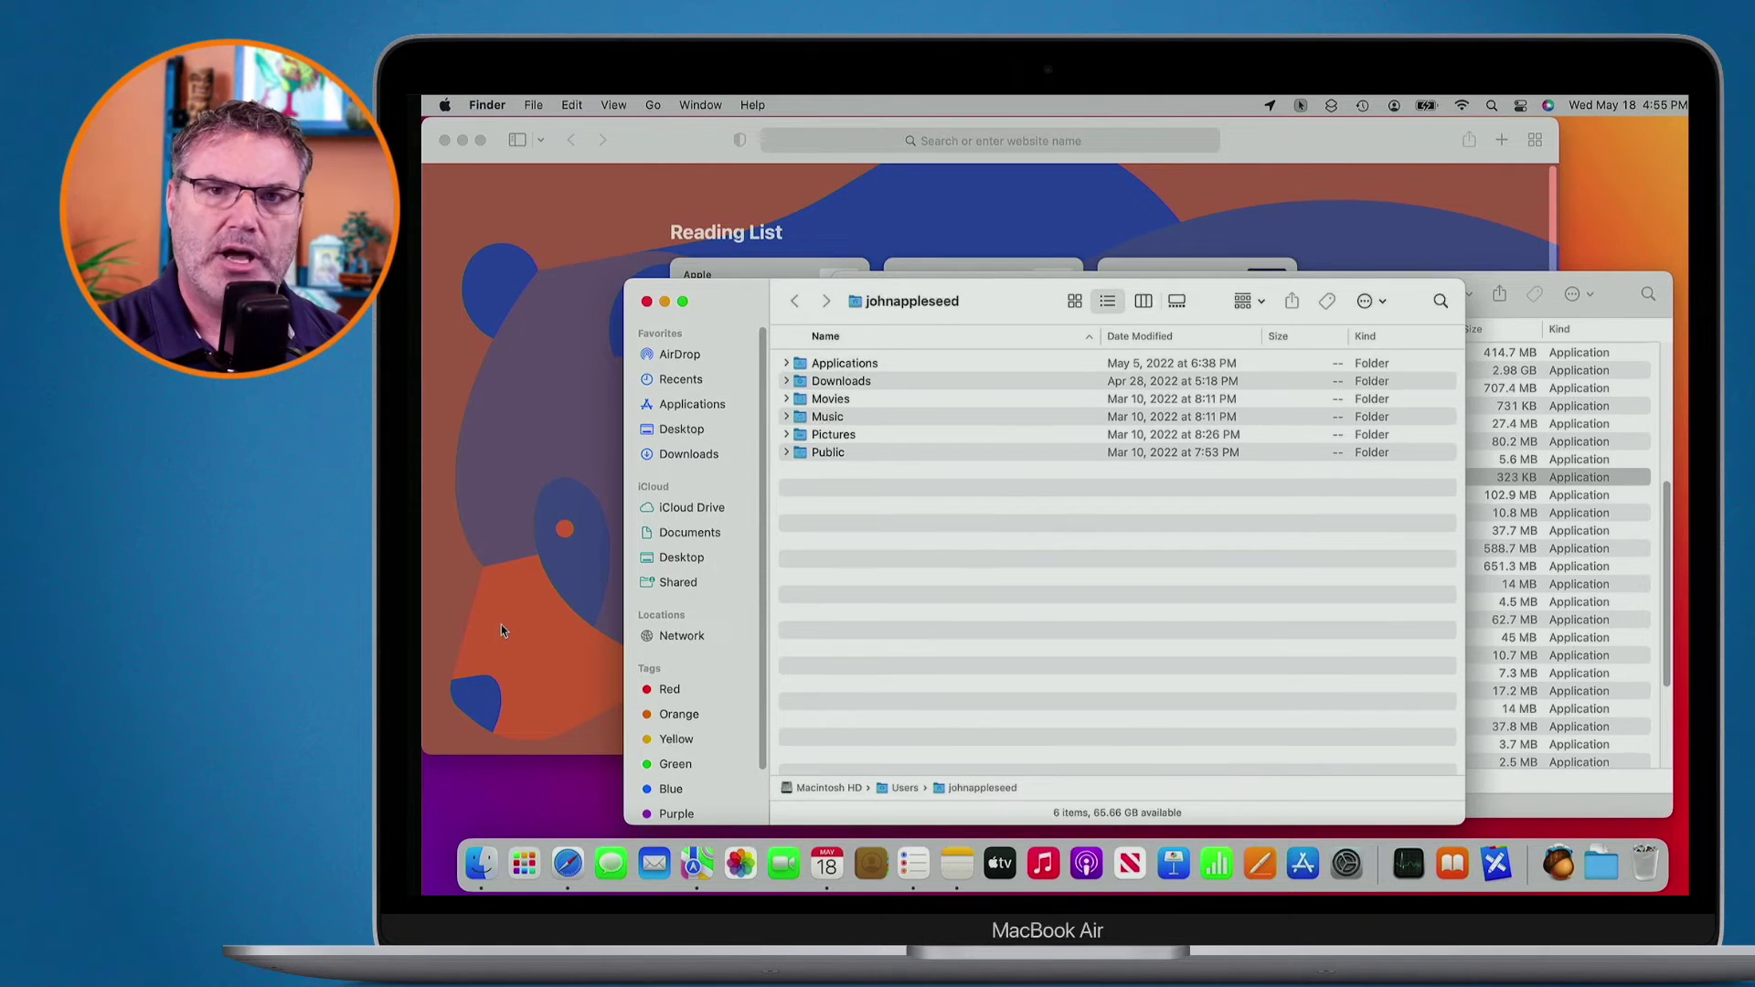
pyautogui.hotkey('ctrl', 'Up')
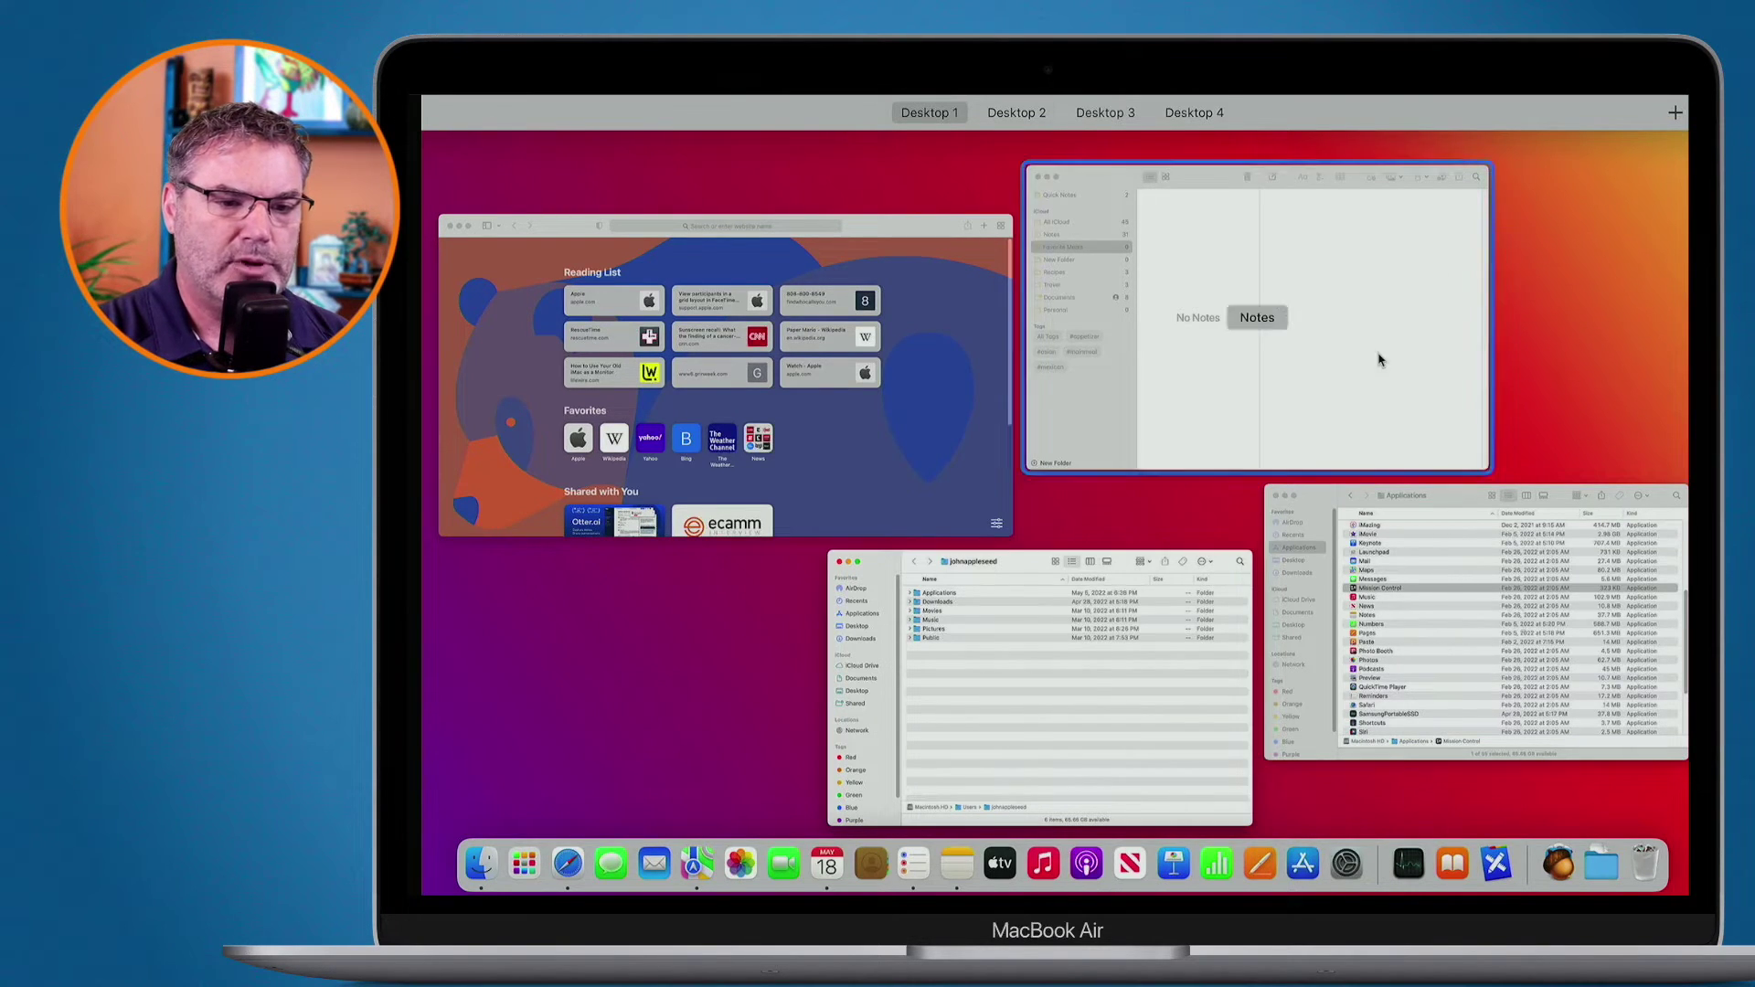
# Step: Add a desktop, then drag Safari onto Desktop 5 and Notes onto Desktop 6
pyautogui.click(1674, 150)
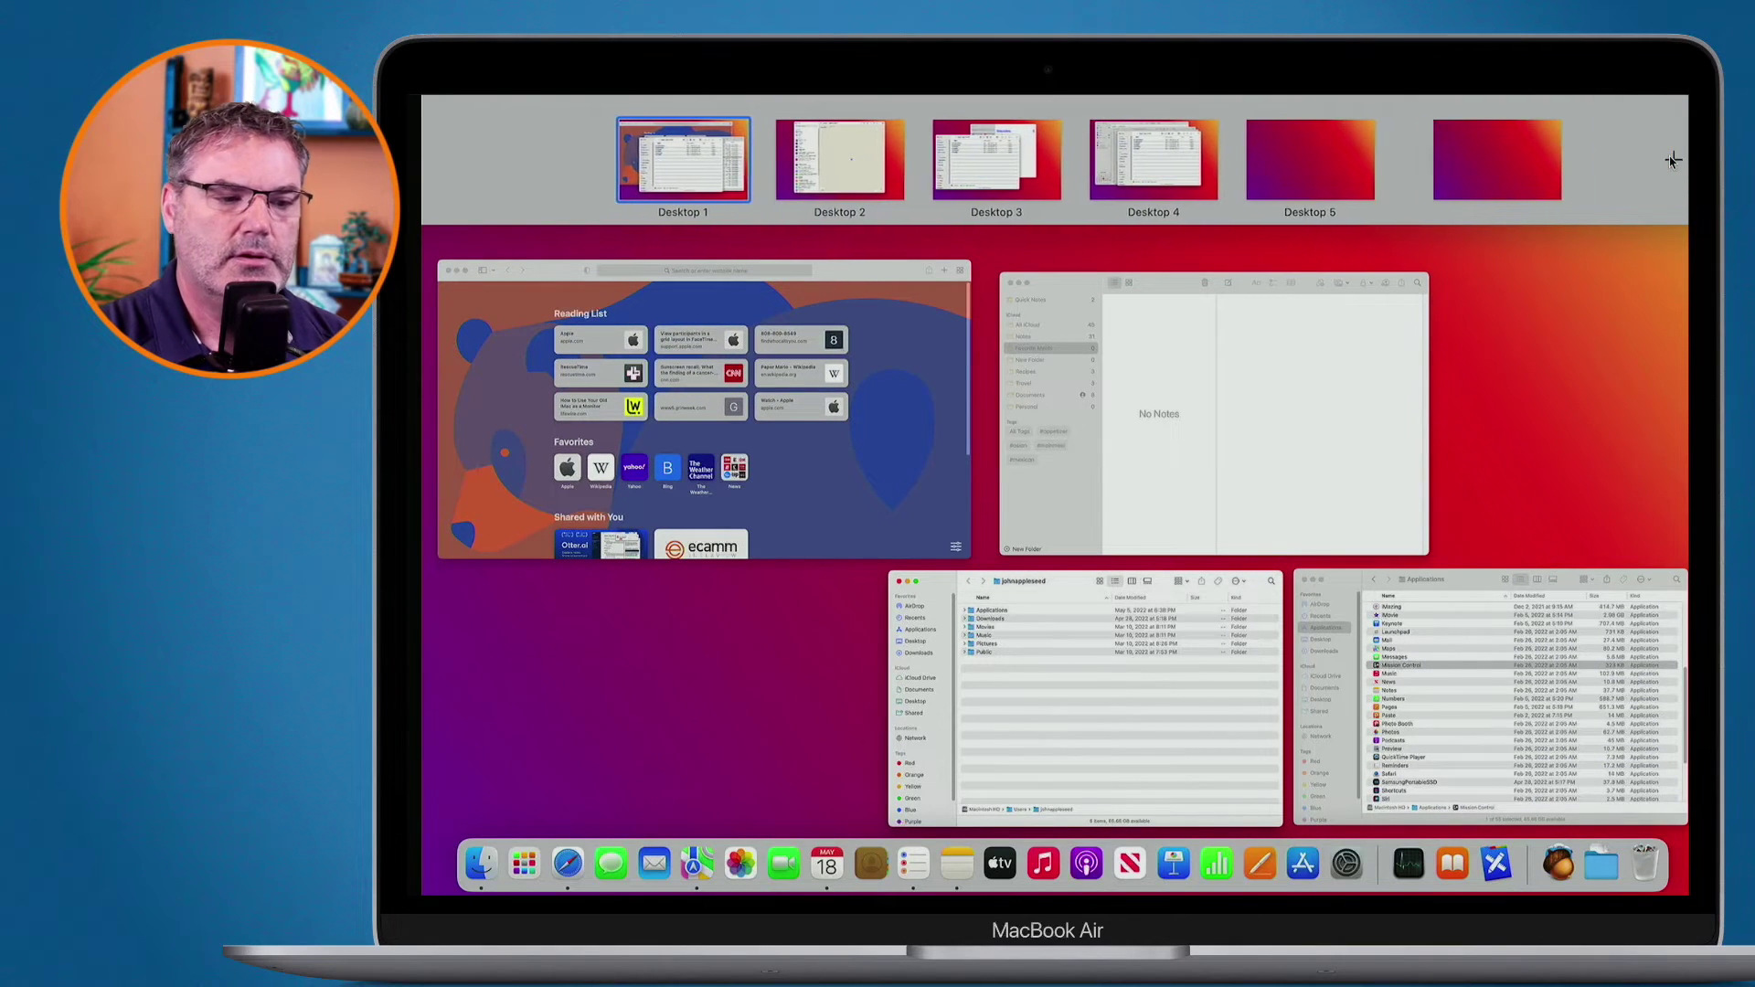
pyautogui.moveTo(800, 417); pyautogui.dragTo(1318, 162)
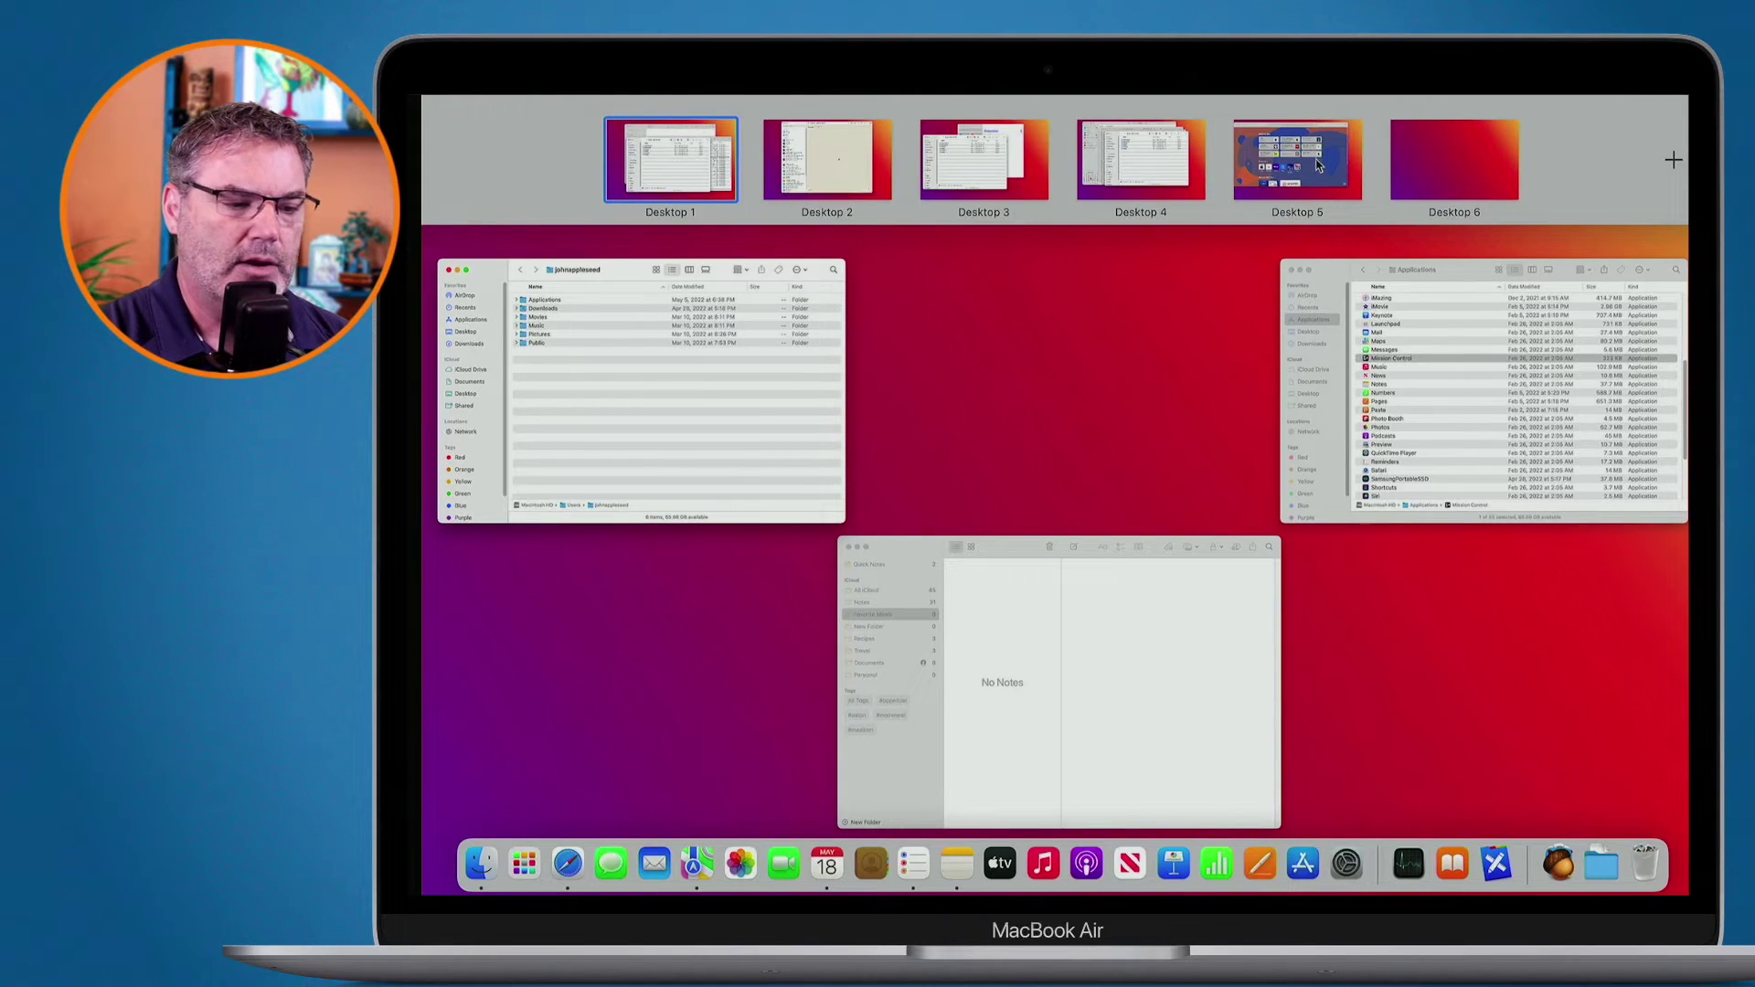
pyautogui.moveTo(1006, 630); pyautogui.dragTo(1450, 157)
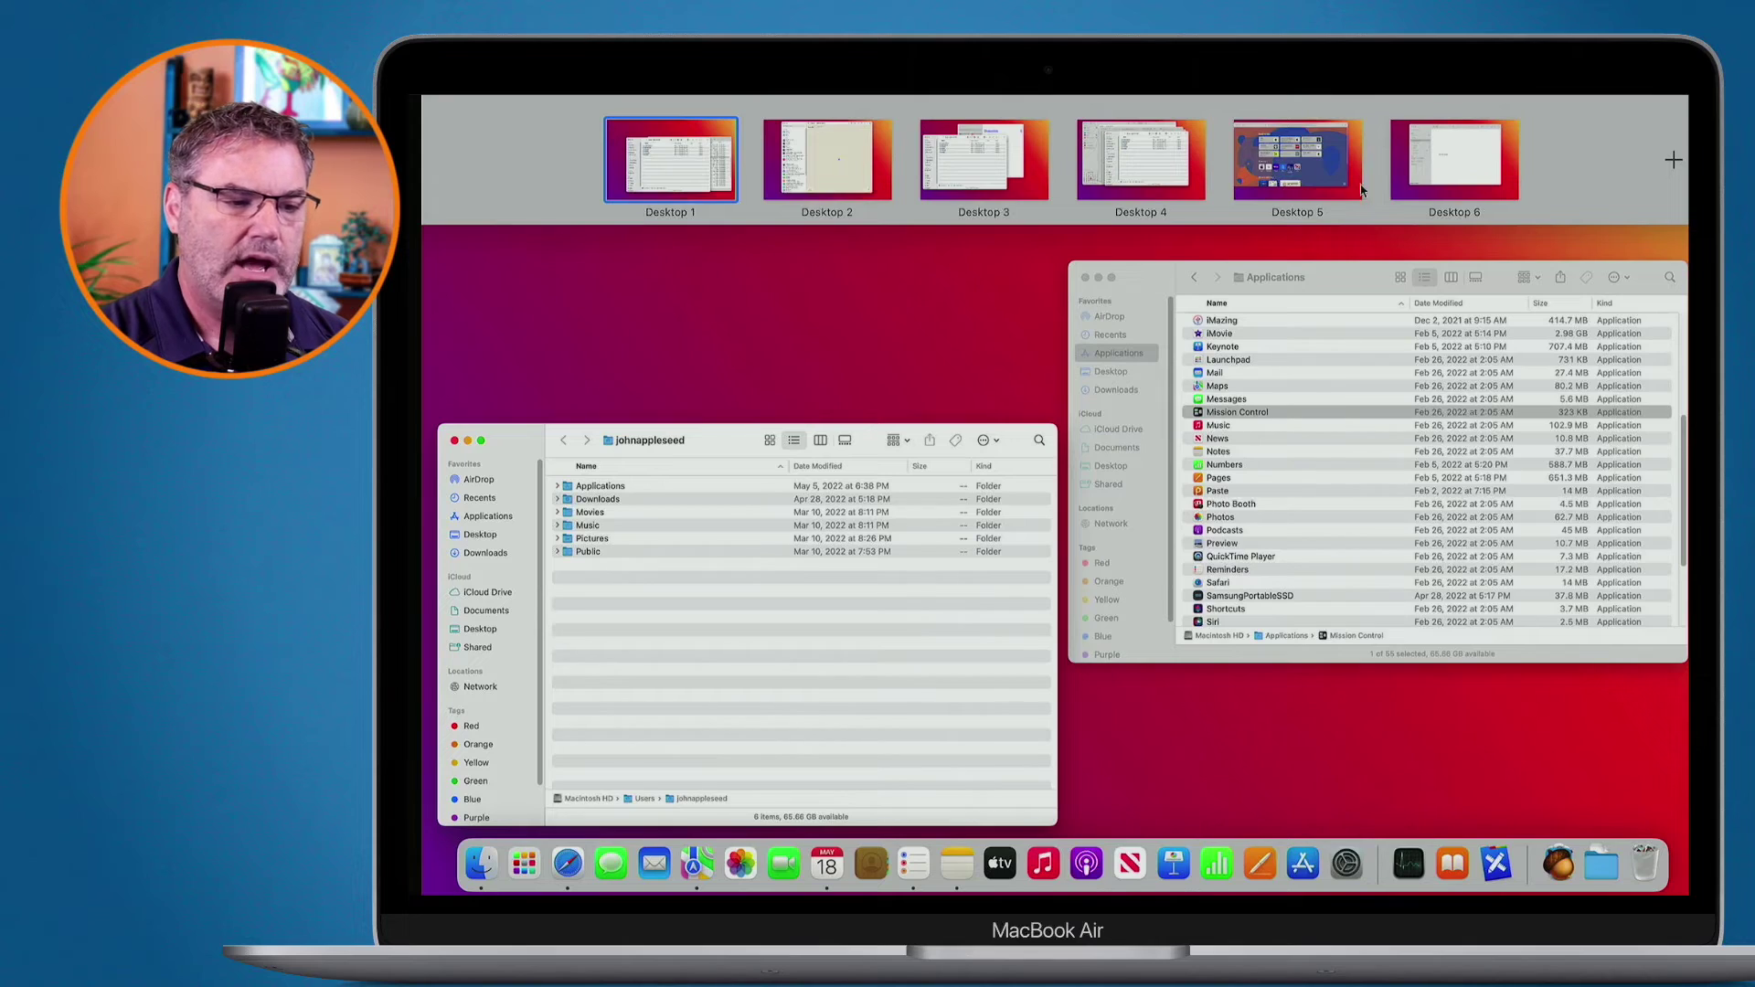
# Step: Exit via the home-folder window, switch desktops right twice and left once, then reopen Mission Control
pyautogui.click(958, 308)
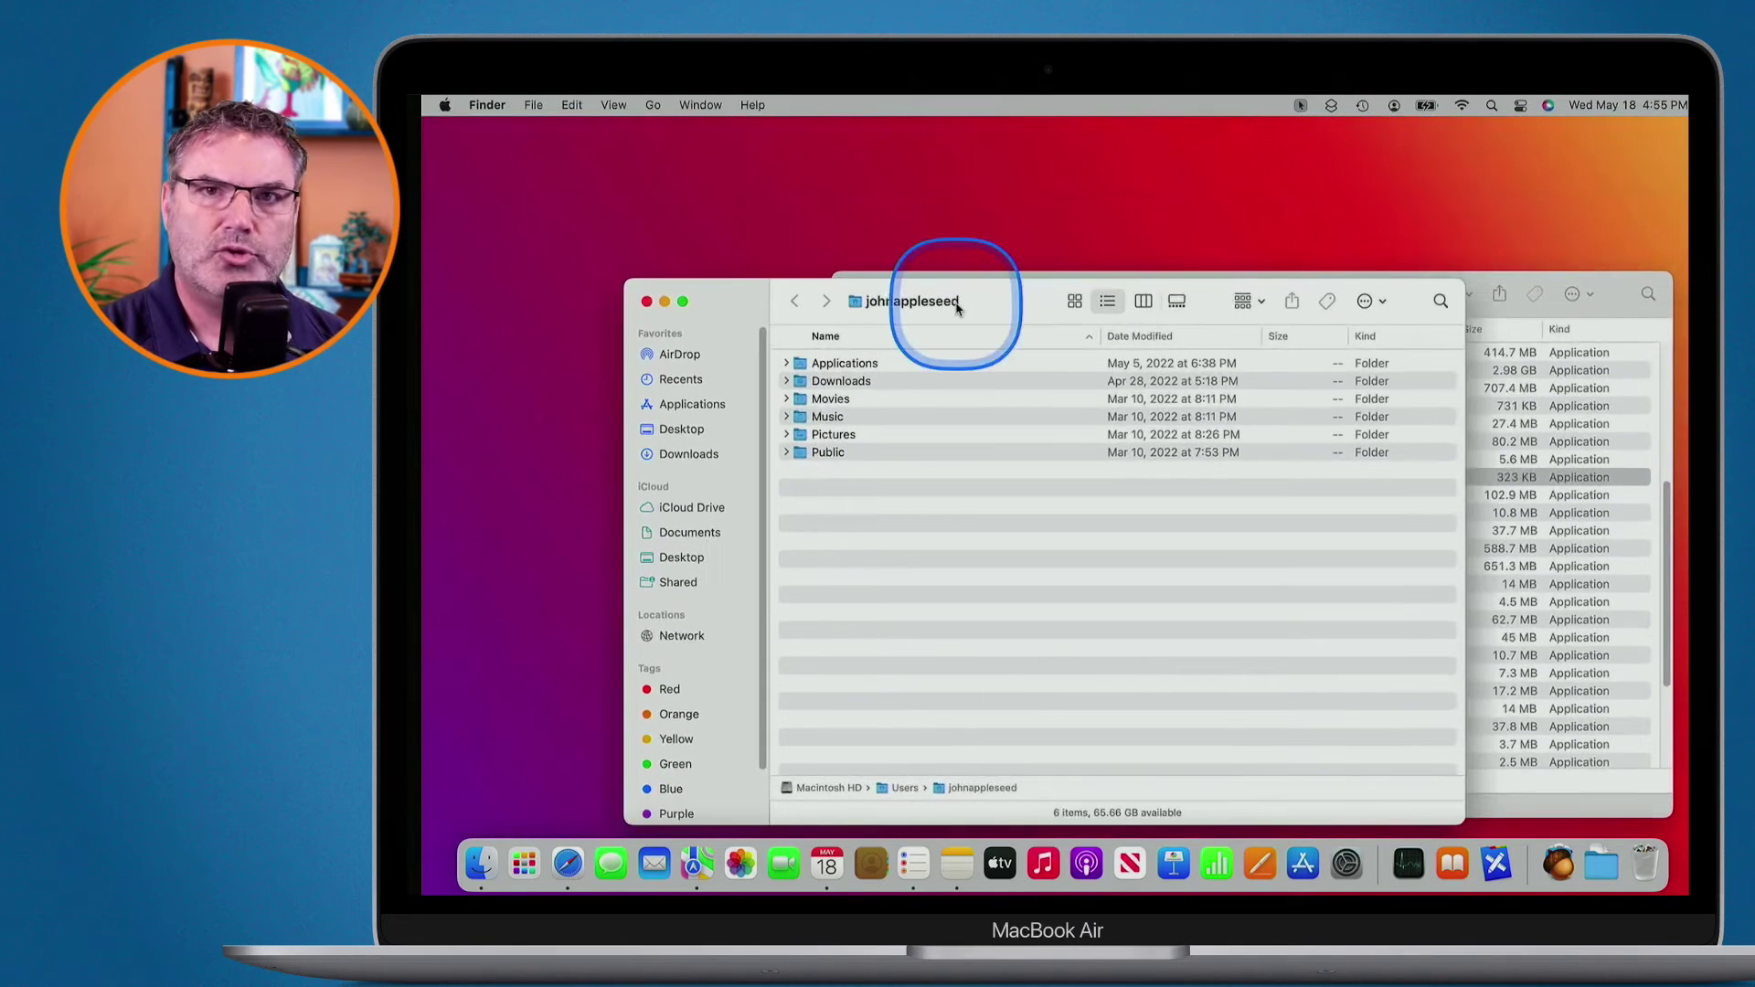
pyautogui.hotkey('ctrl', 'Right')
pyautogui.hotkey('ctrl', 'Right')
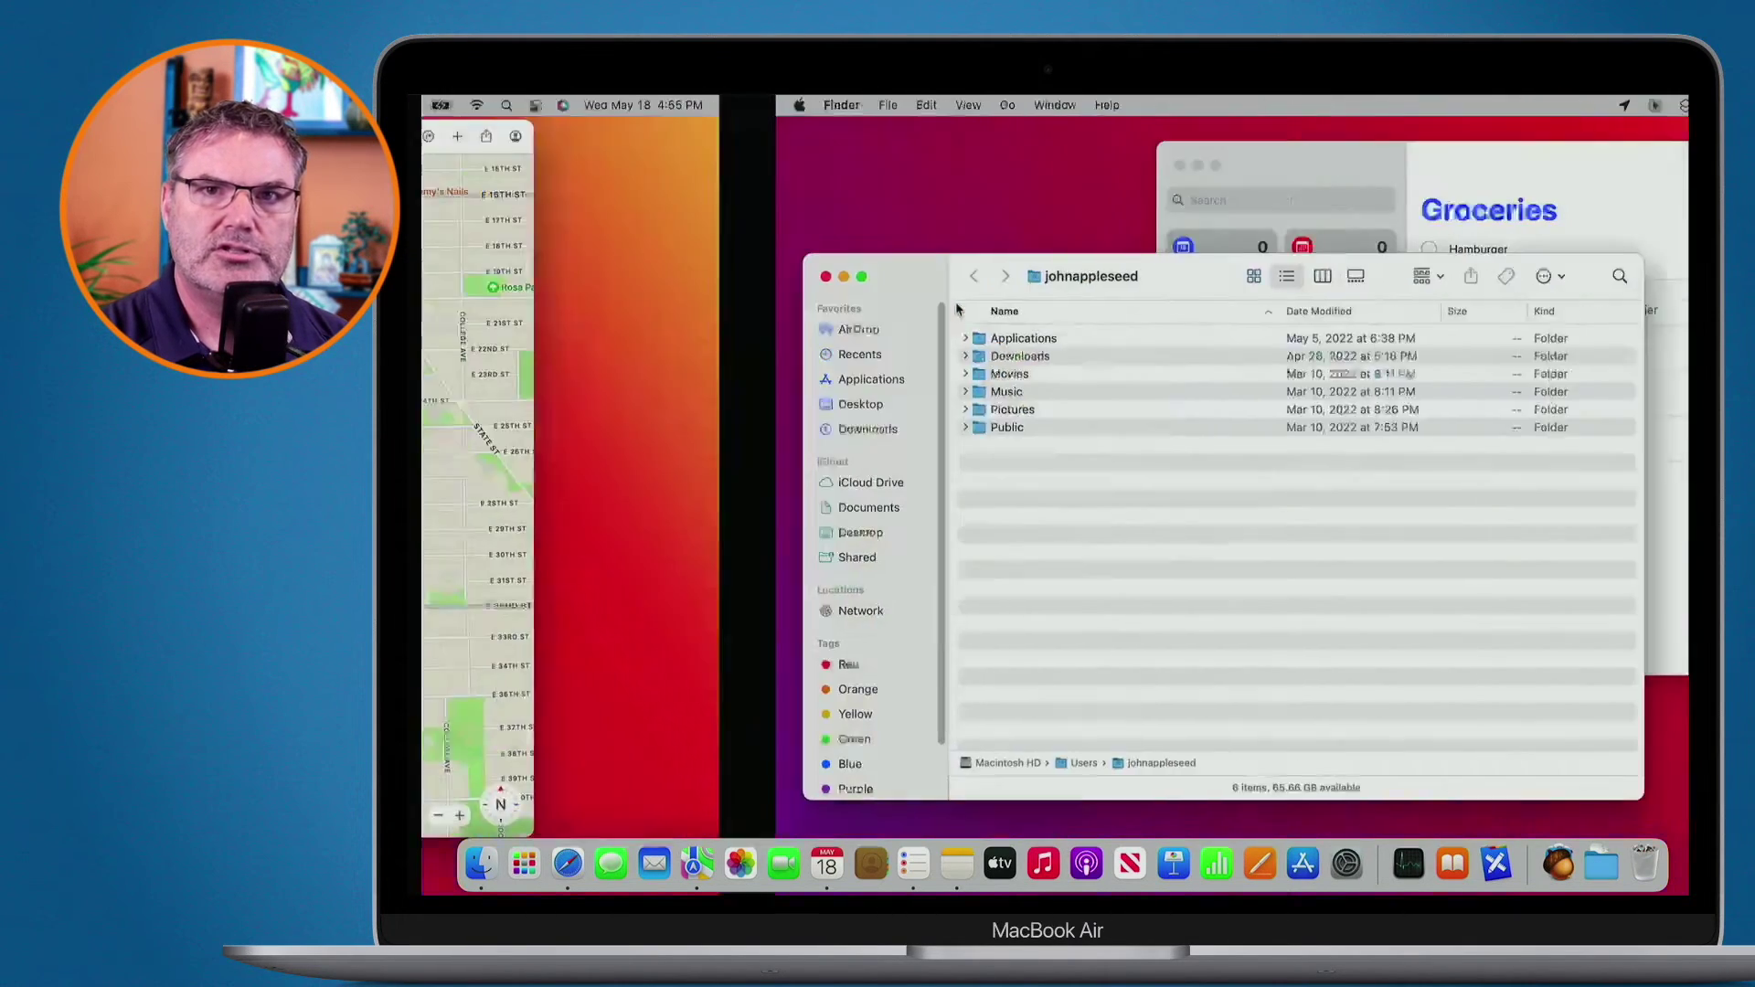
pyautogui.hotkey('ctrl', 'Right')
pyautogui.hotkey('ctrl', 'Right')
pyautogui.hotkey('ctrl', 'Right')
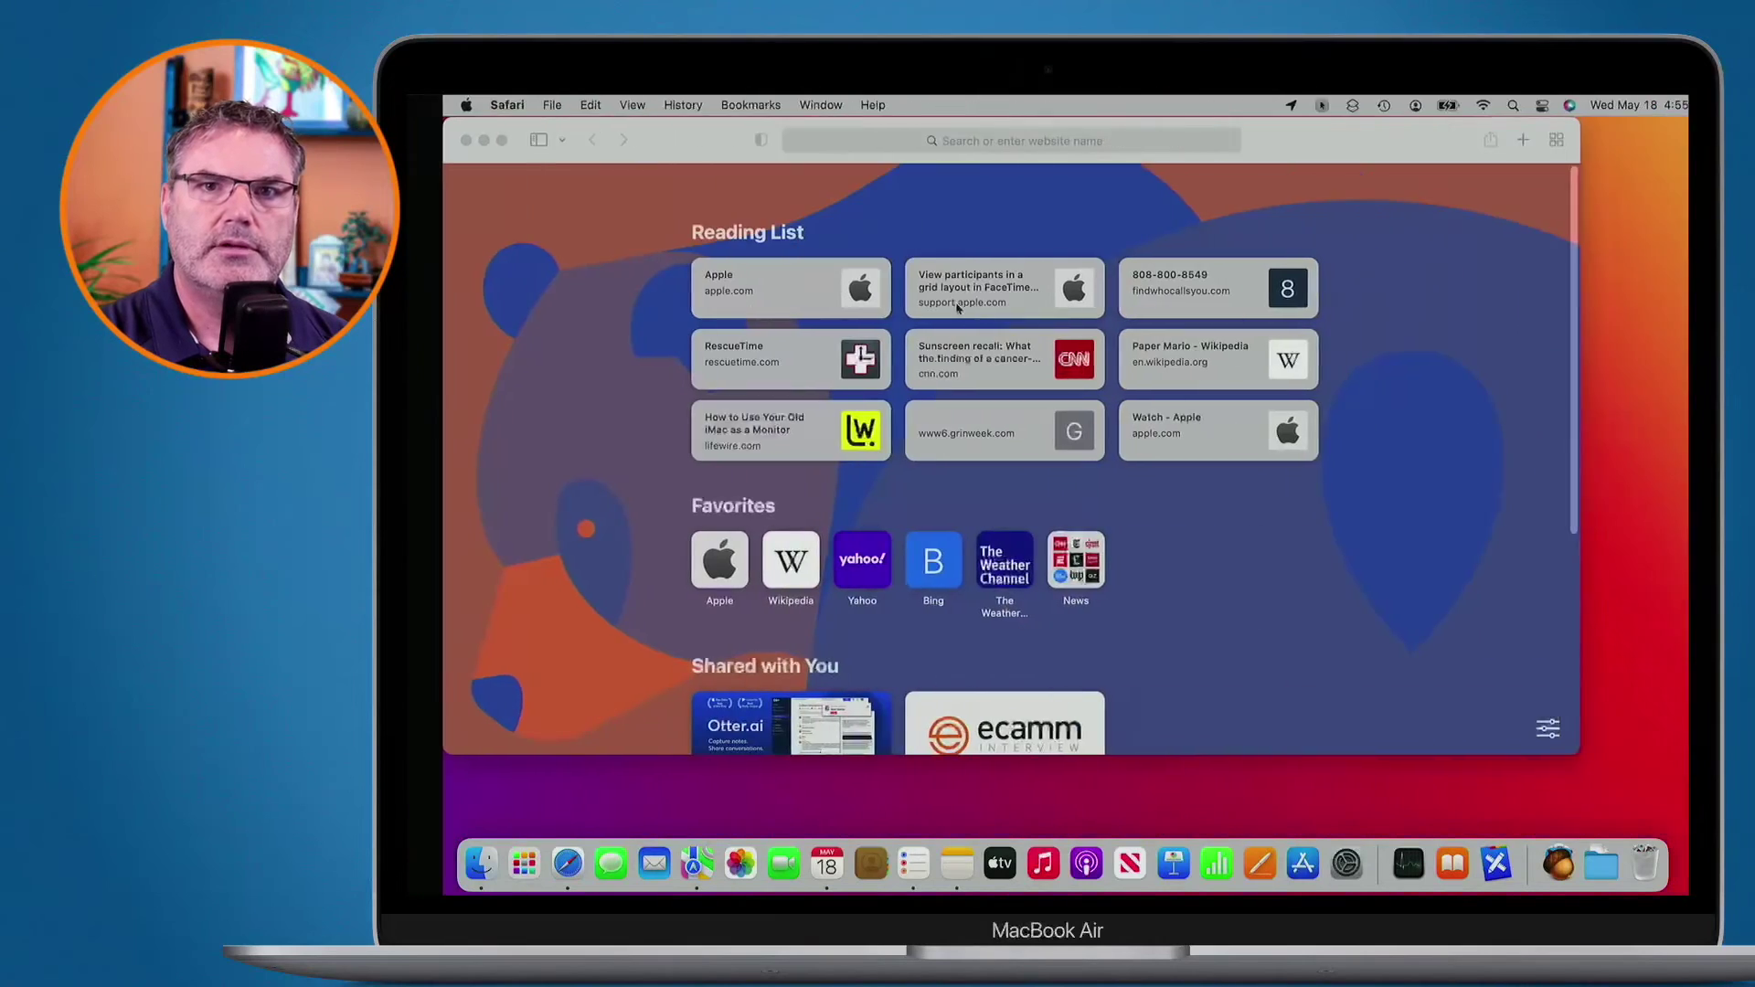
pyautogui.hotkey('ctrl', 'Left')
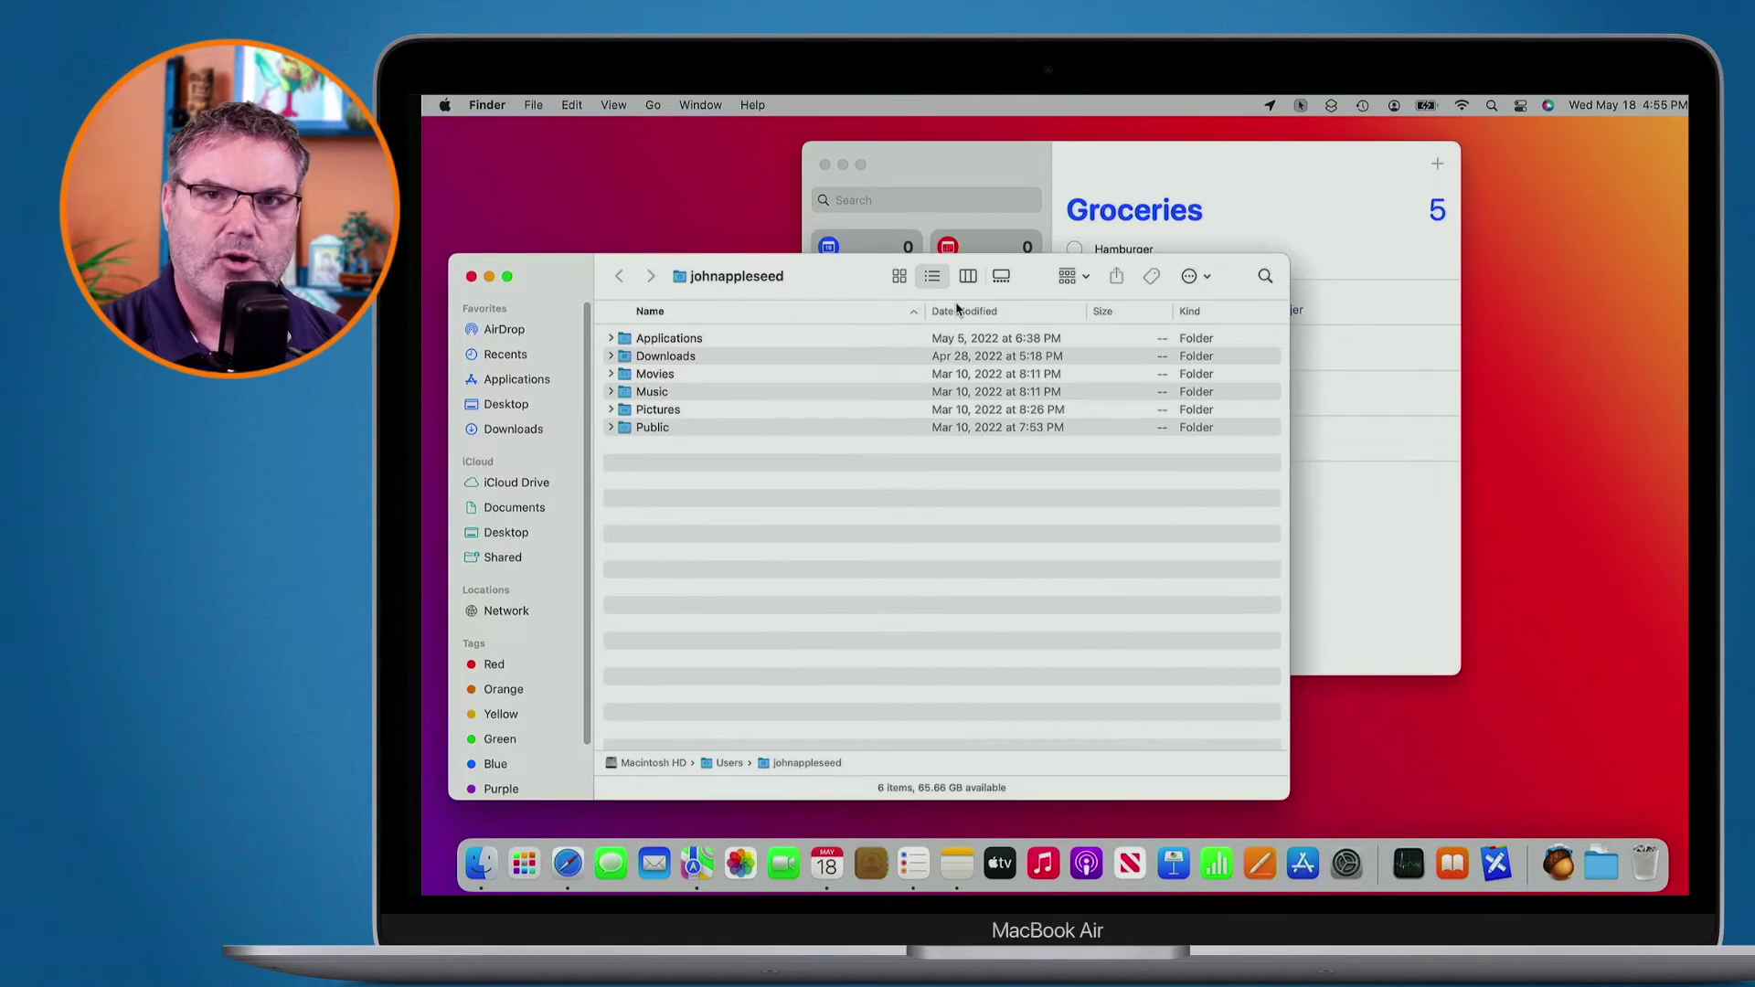
pyautogui.hotkey('ctrl', 'Up')
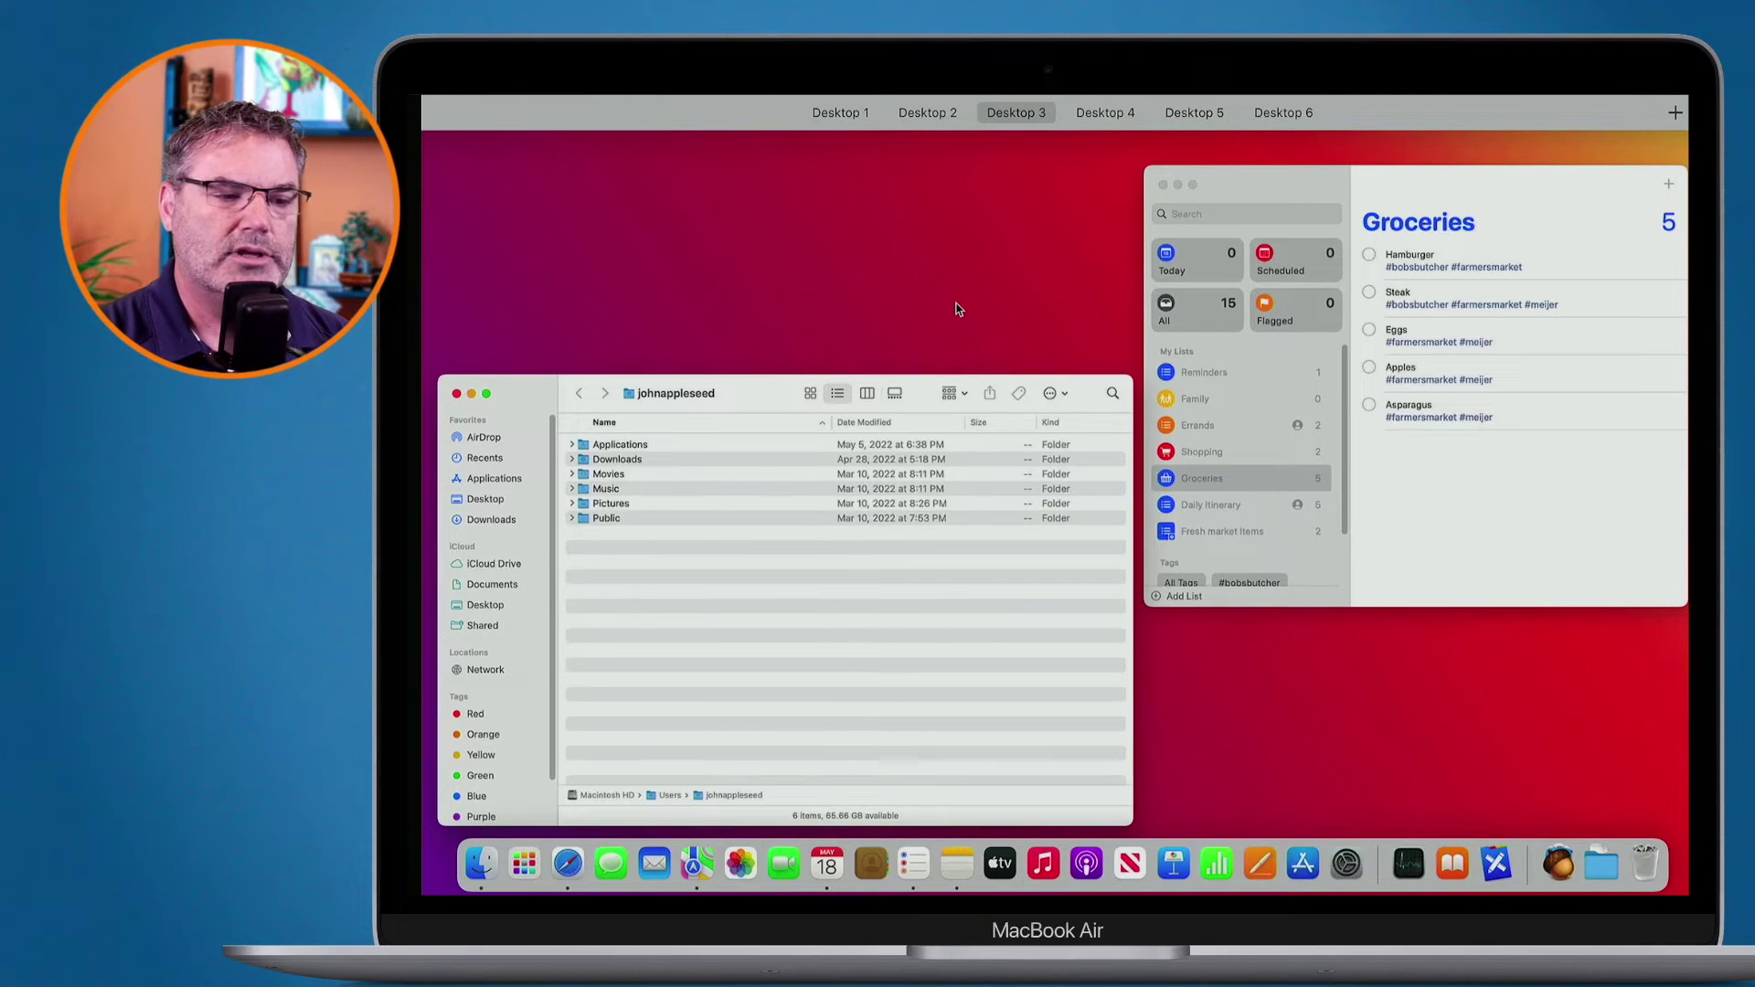
# Step: Switch to Desktop 5 with Safari, then reopen Mission Control with the desktop thumbnails expanded
pyautogui.moveTo(1061, 117)
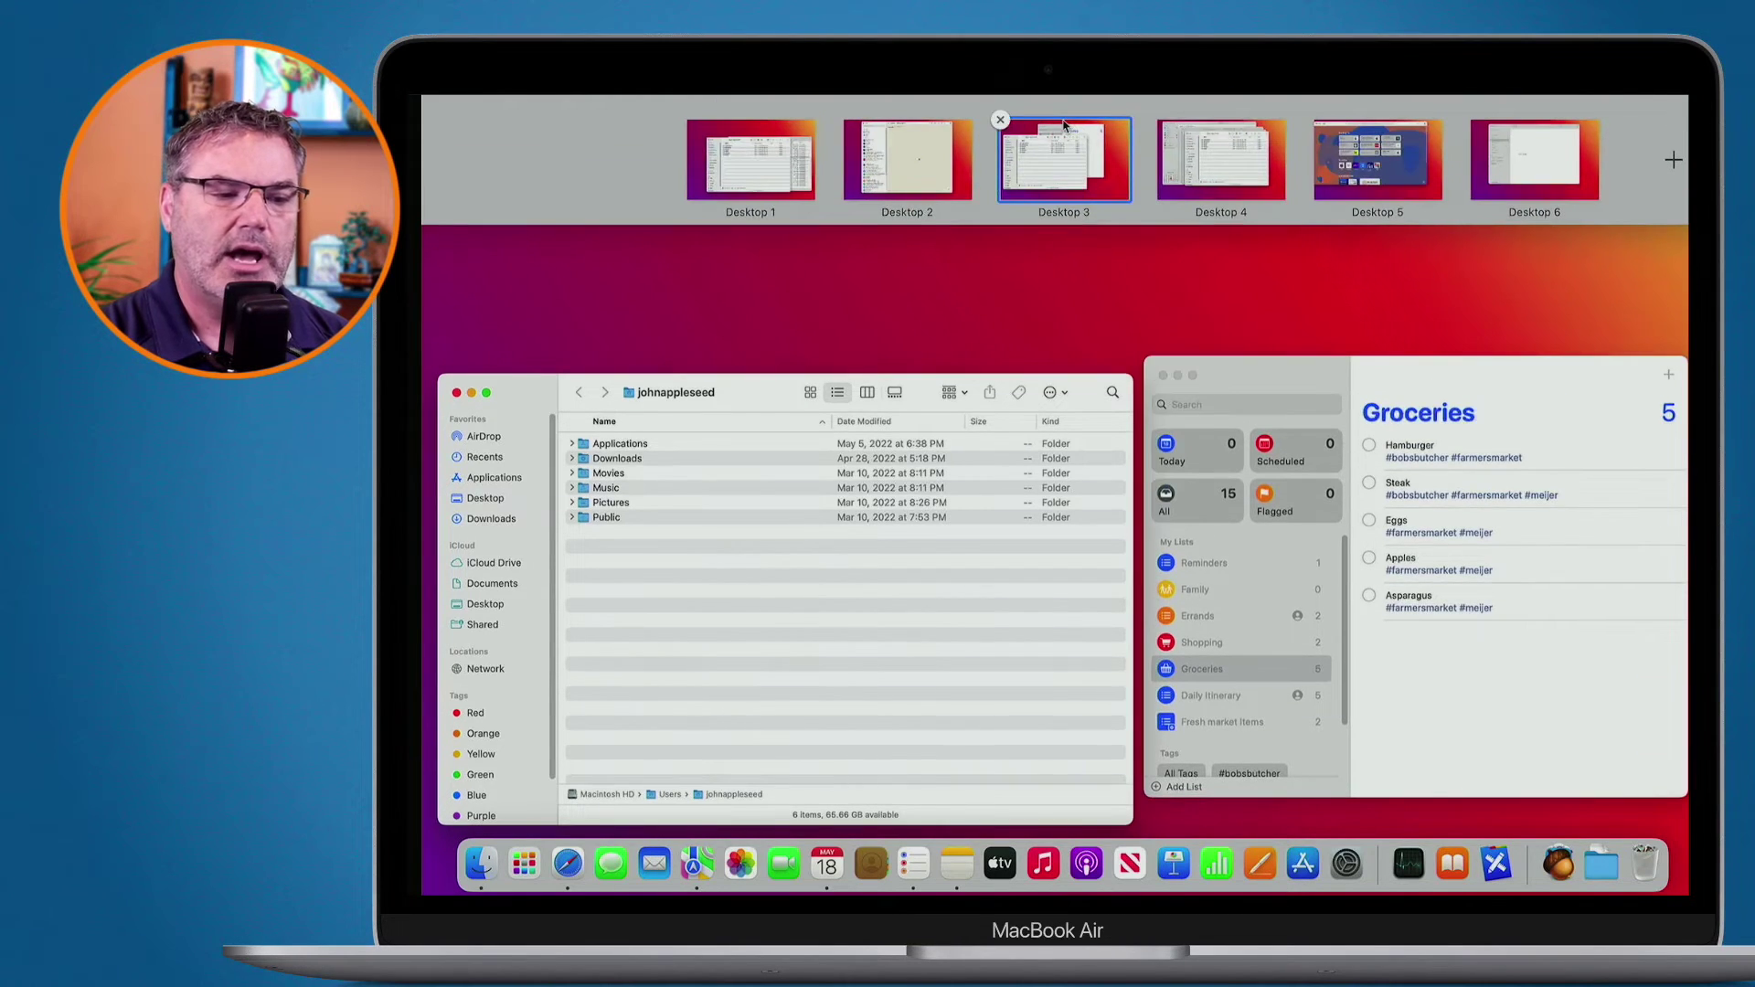
pyautogui.click(1390, 152)
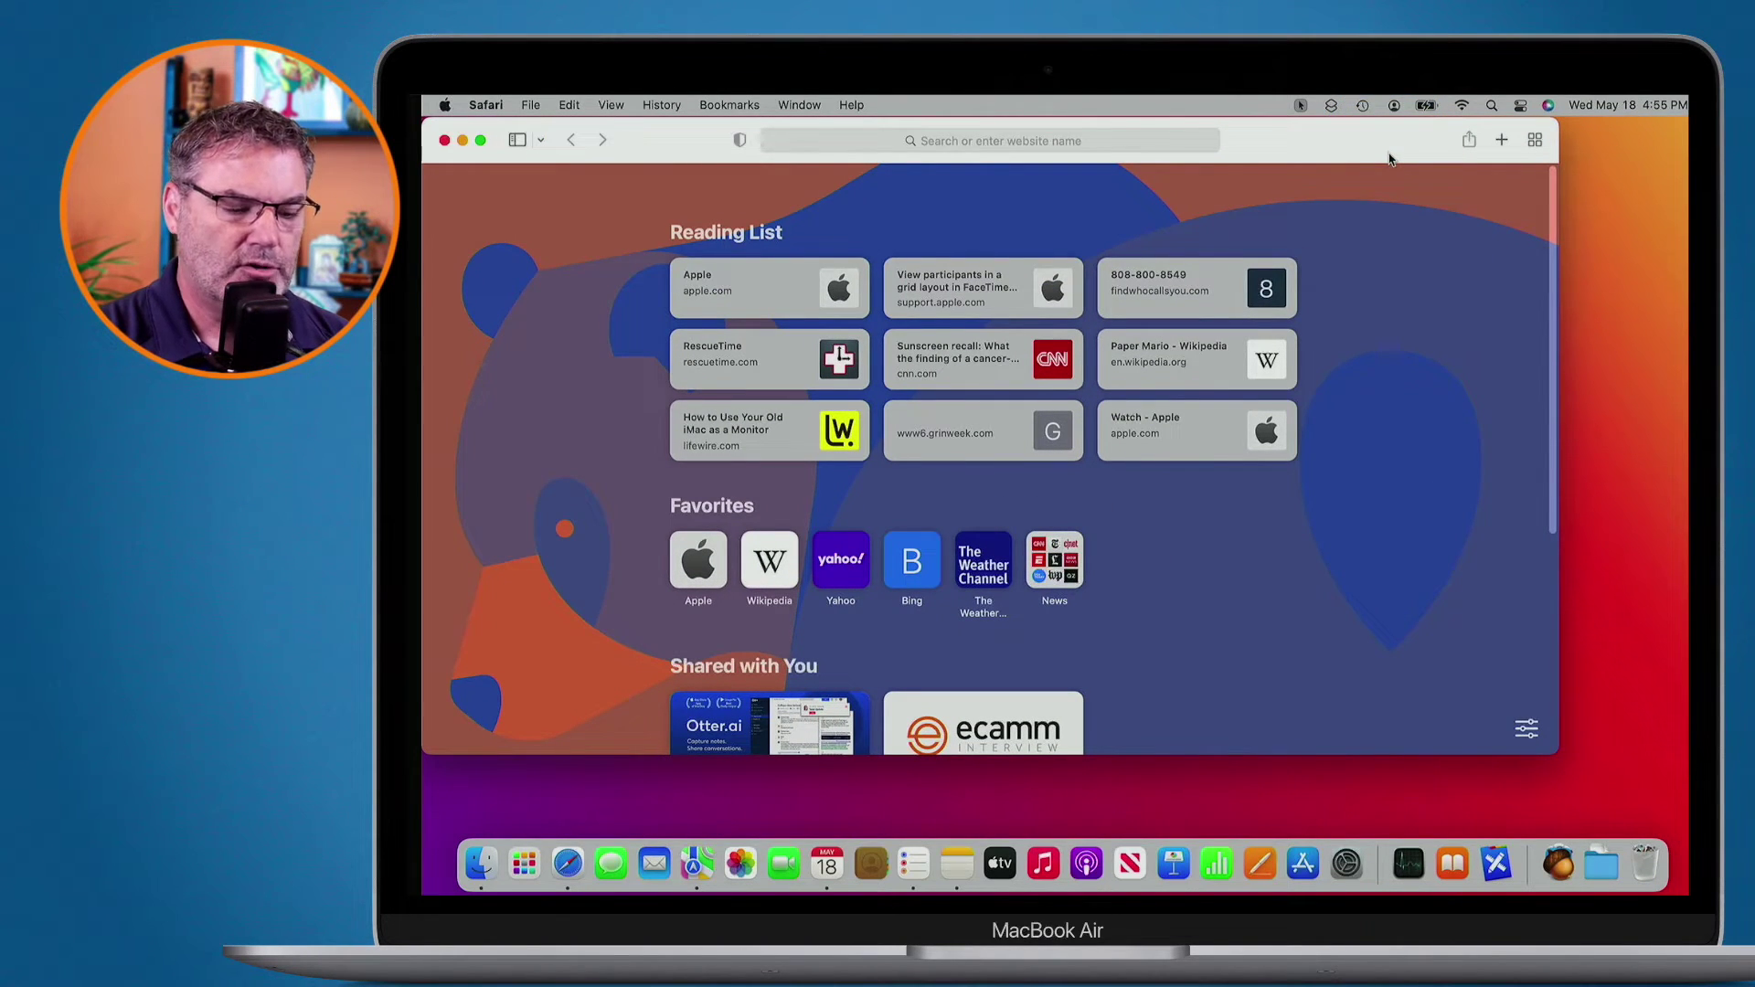
pyautogui.hotkey('ctrl', 'Up')
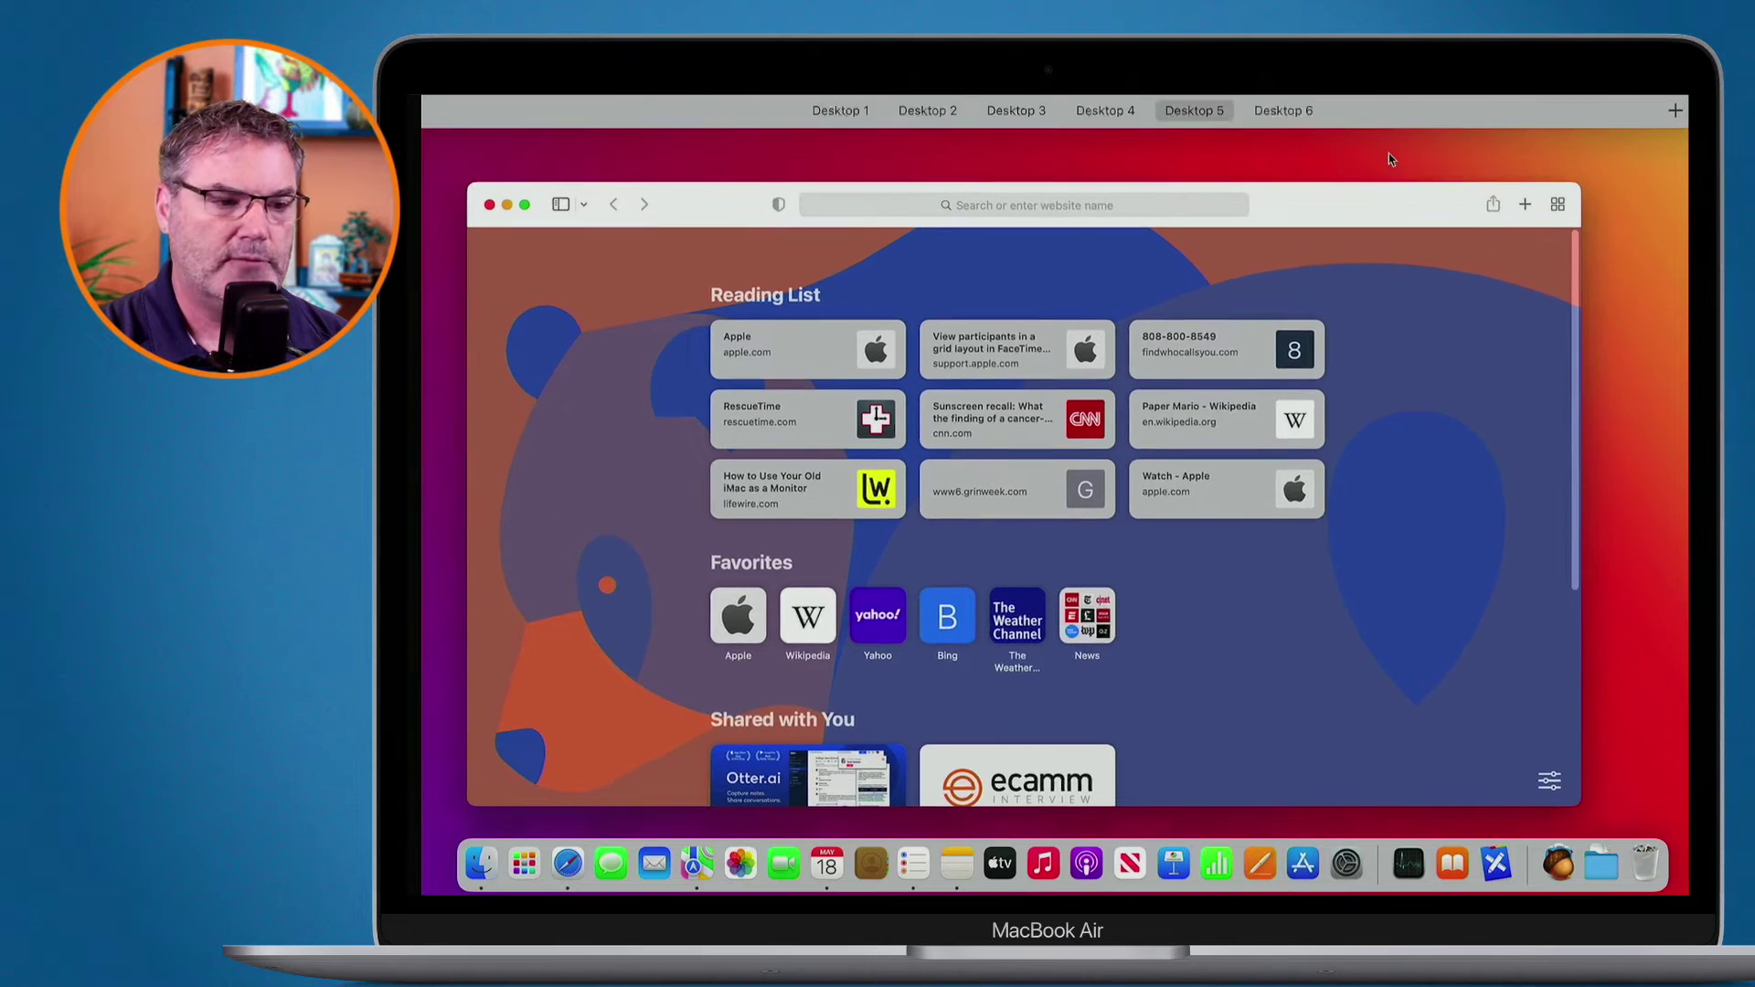
pyautogui.moveTo(1218, 128)
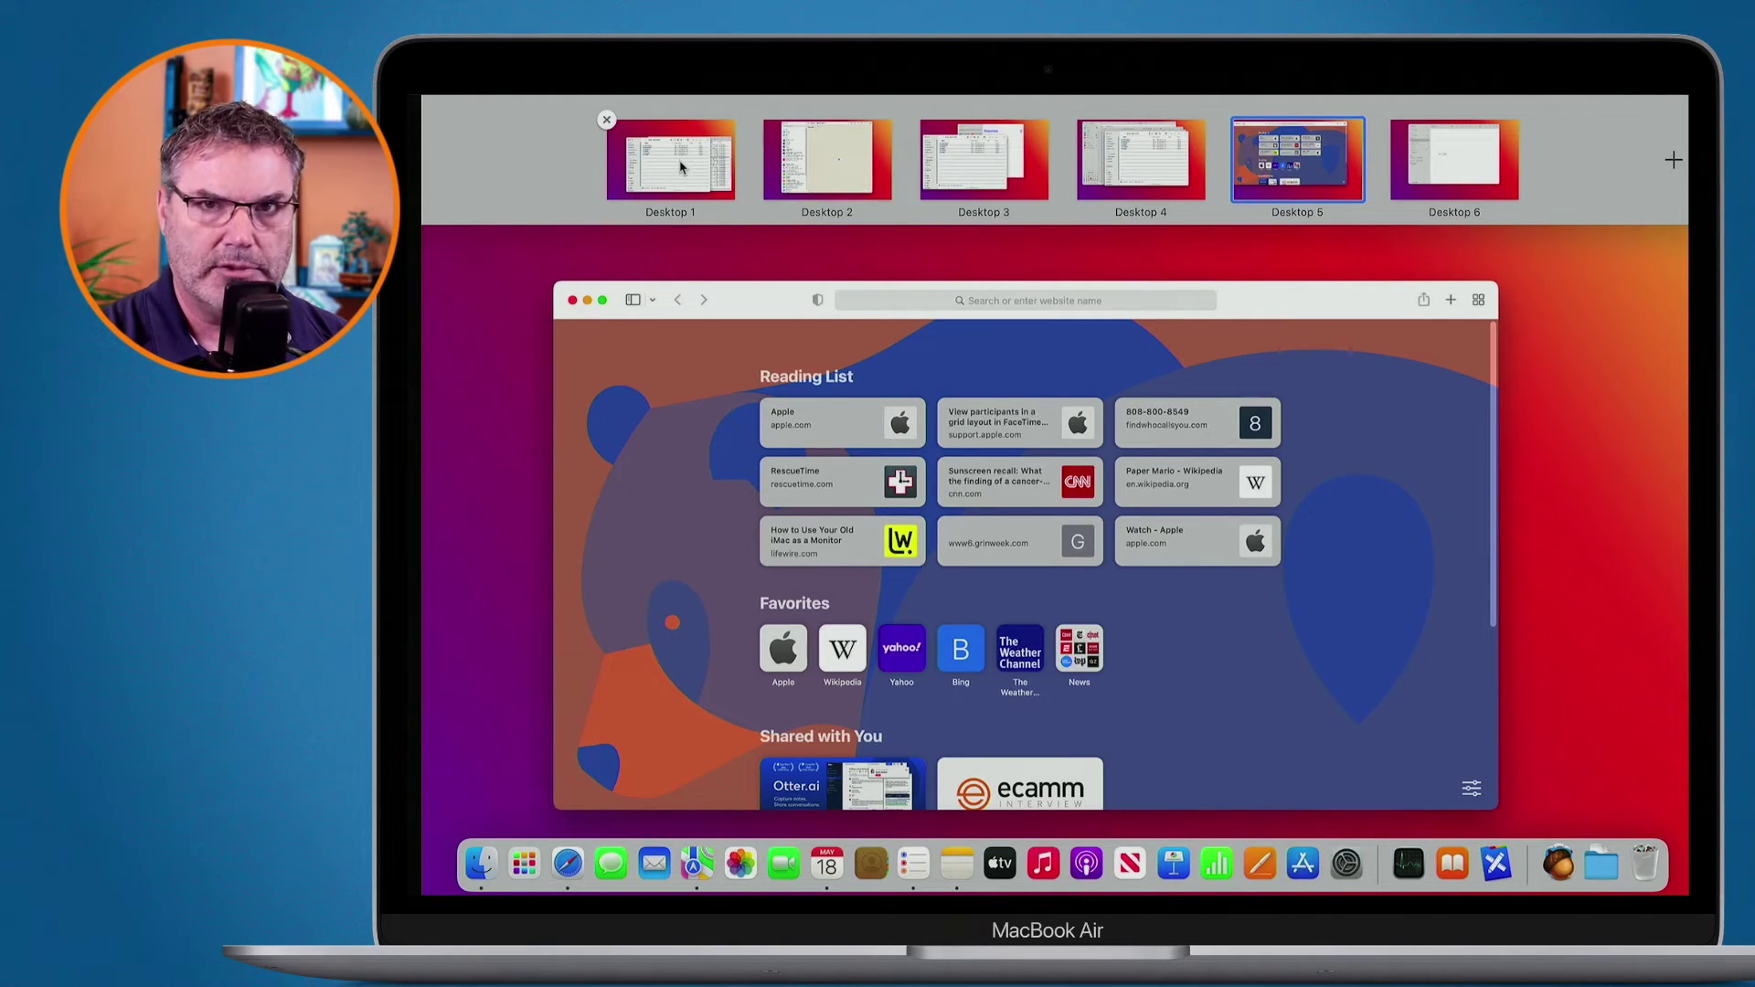
# Step: Remove Desktops 5 and 2 so Safari and Maps both merge into Desktop 1
pyautogui.moveTo(1301, 175)
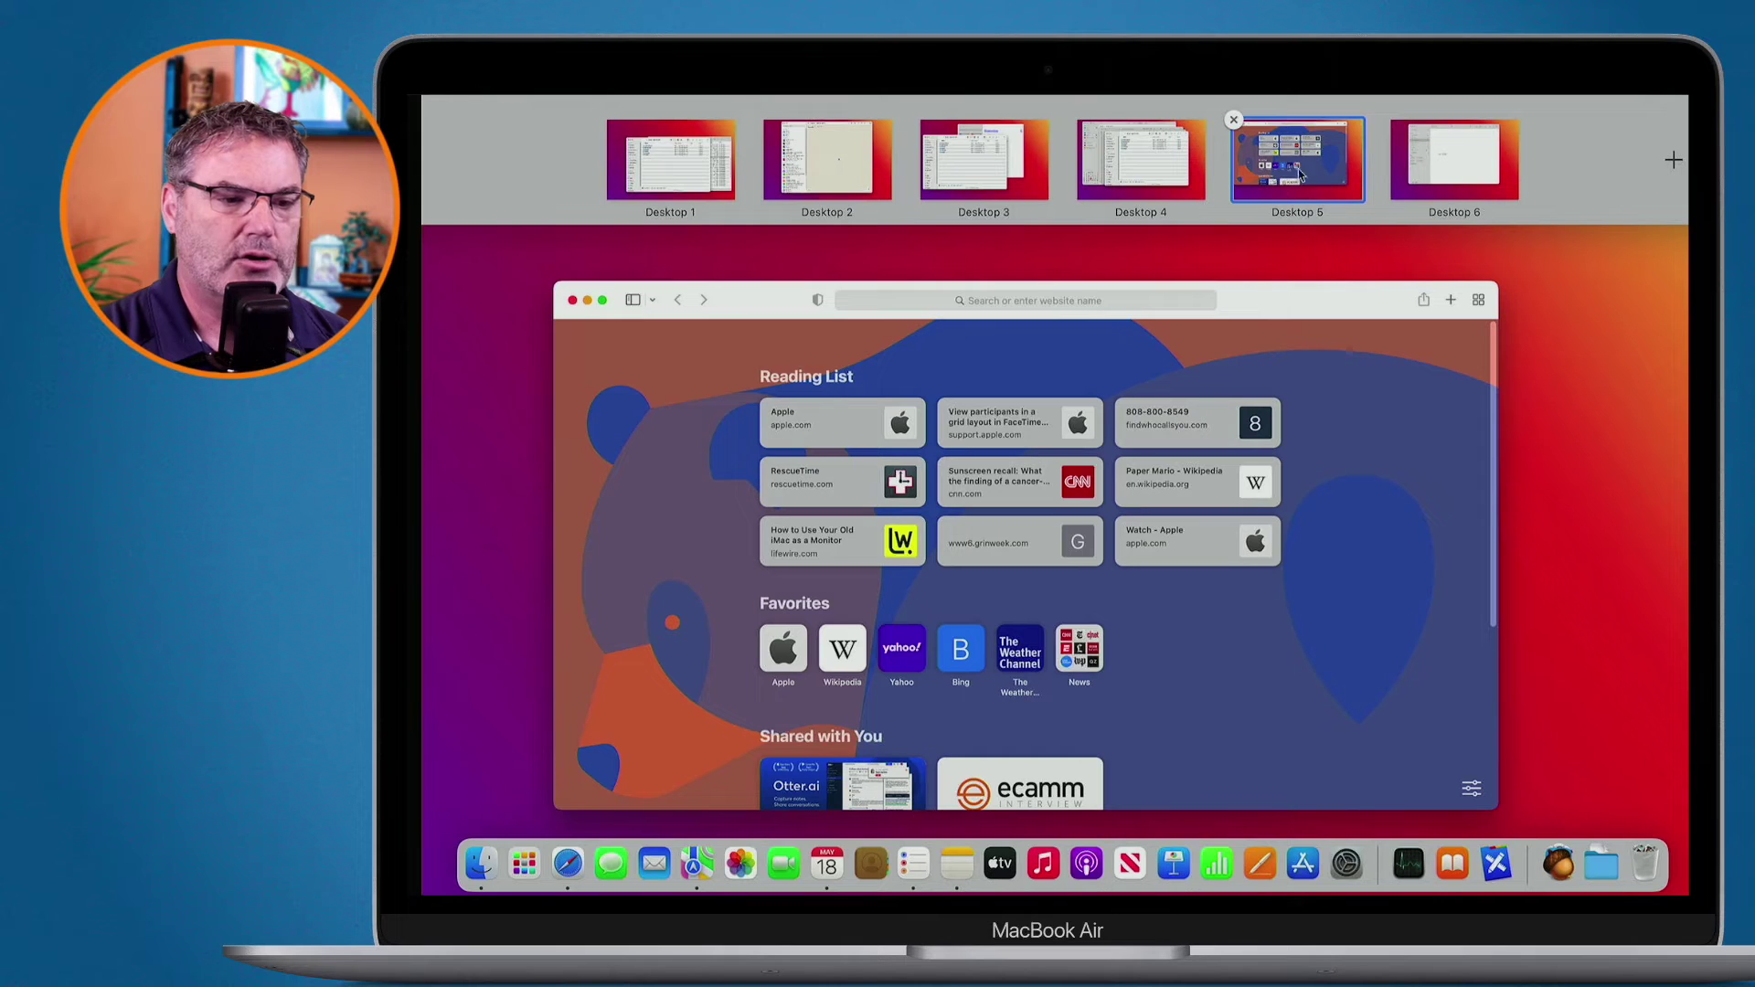
pyautogui.click(1232, 120)
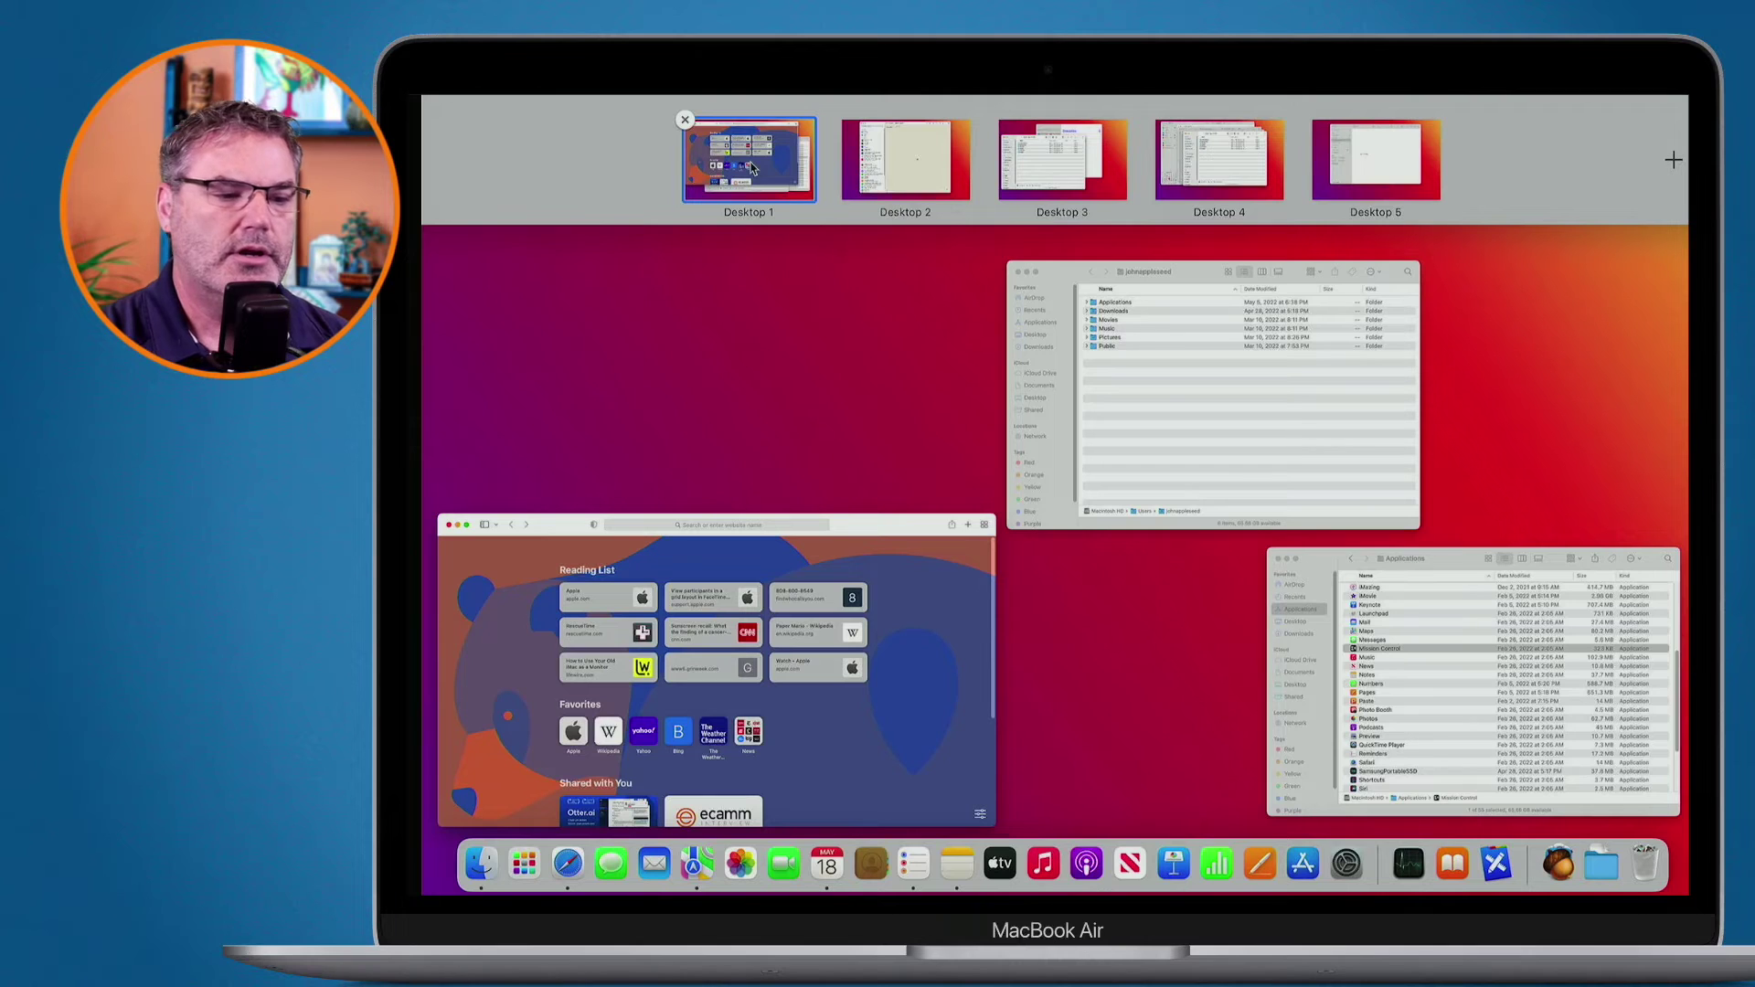
pyautogui.click(902, 158)
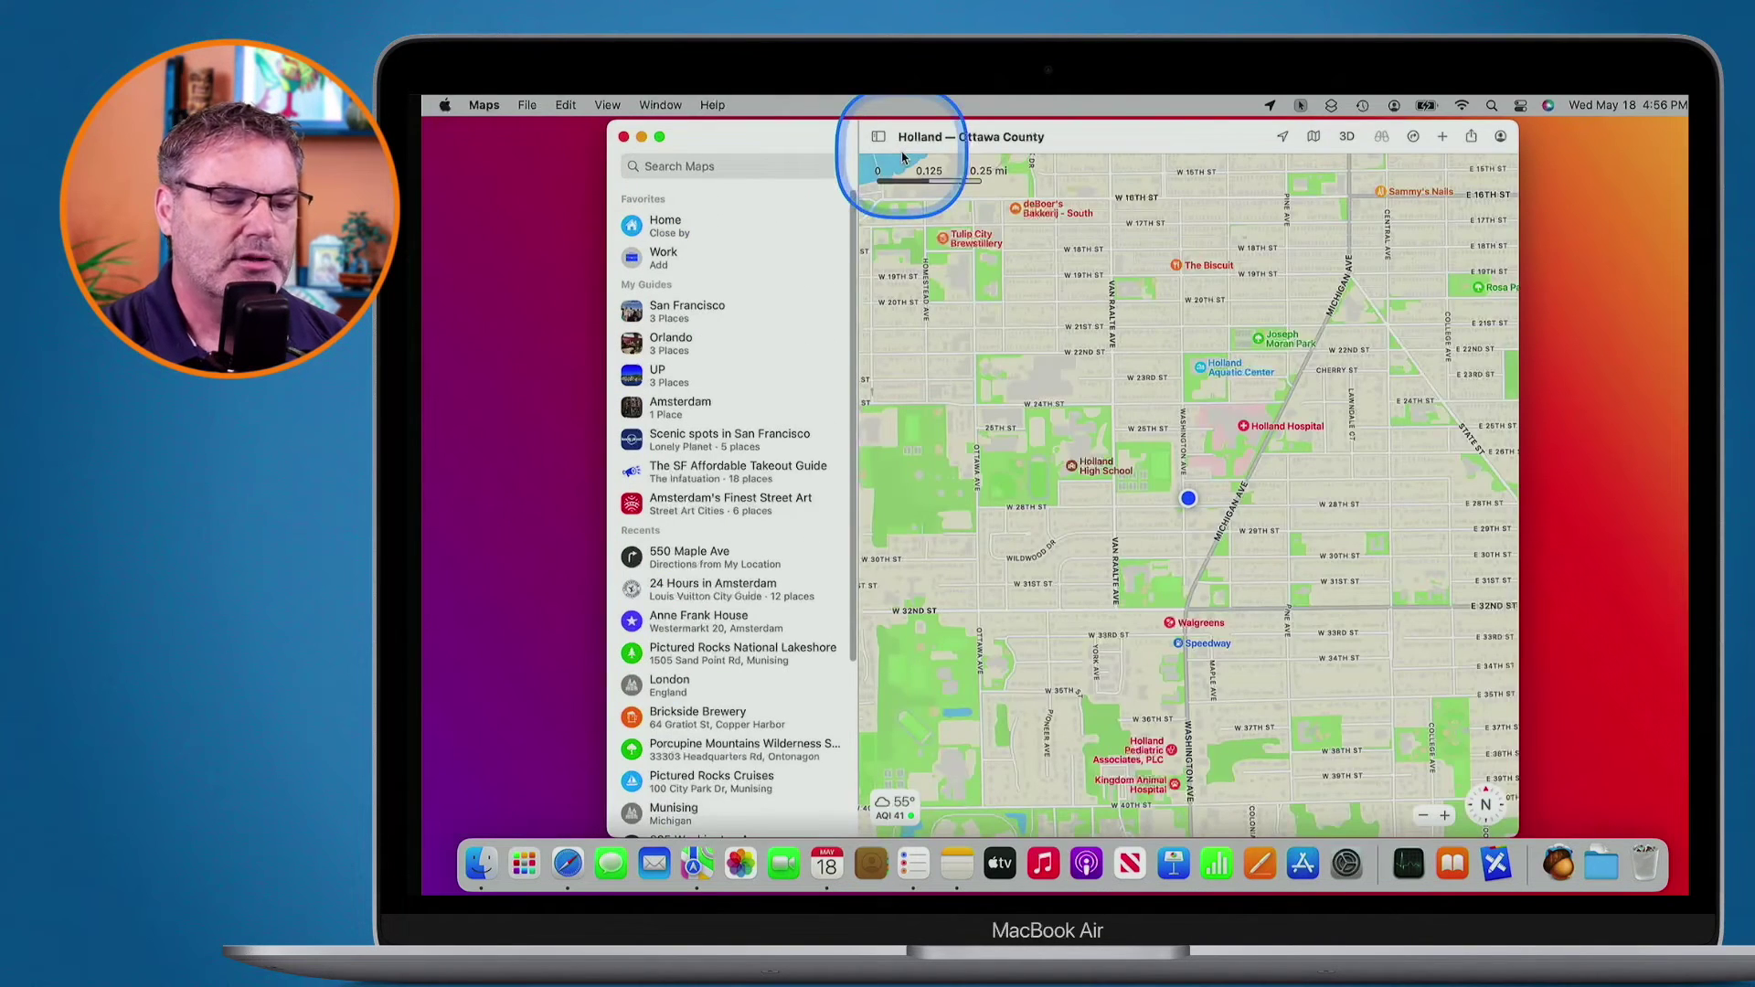
pyautogui.hotkey('ctrl', 'Up')
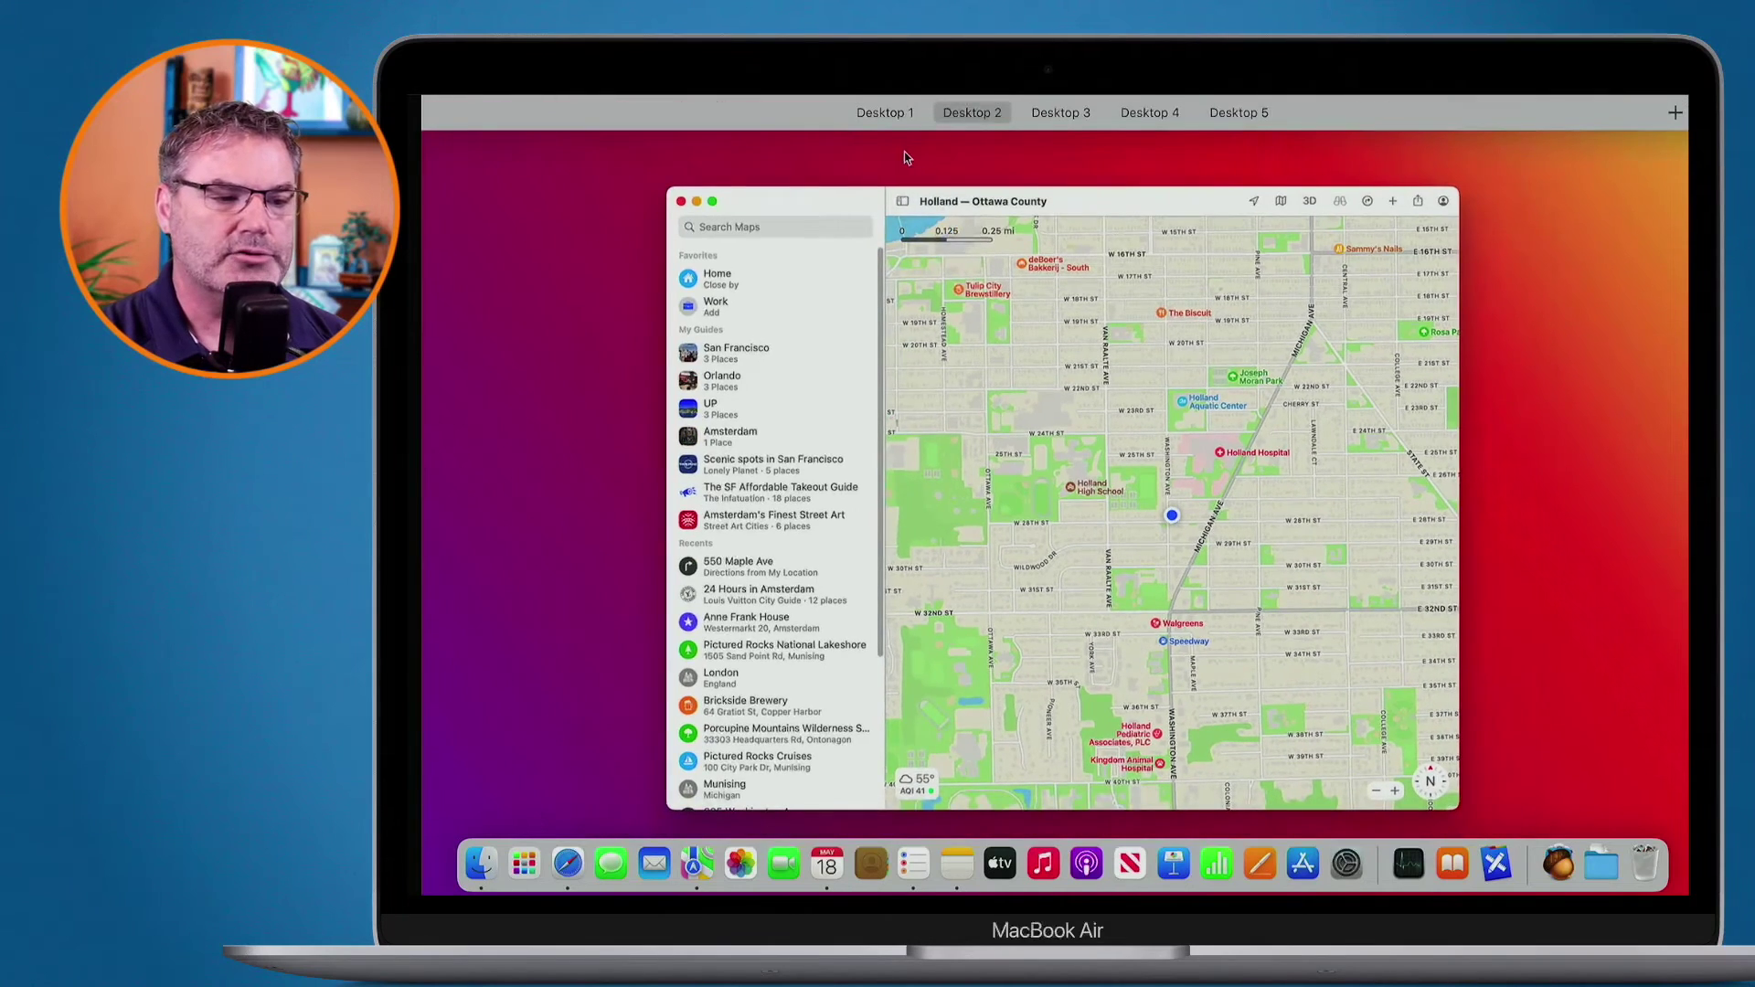
pyautogui.moveTo(910, 122)
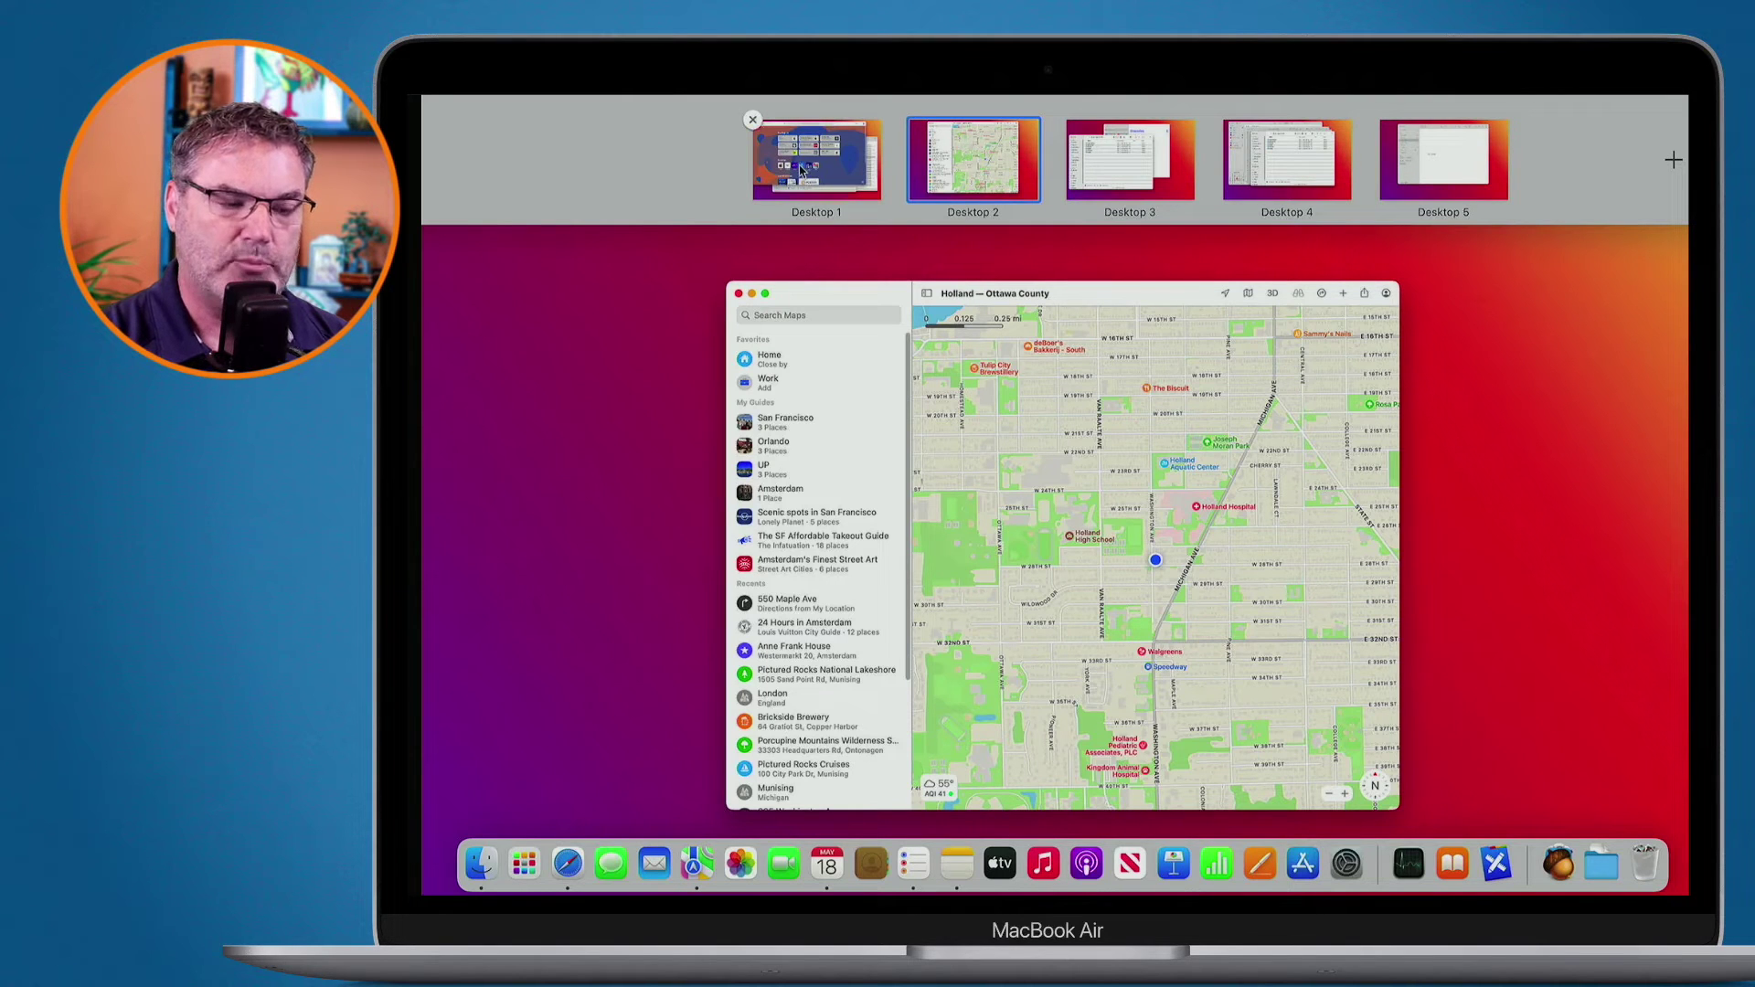
pyautogui.click(912, 122)
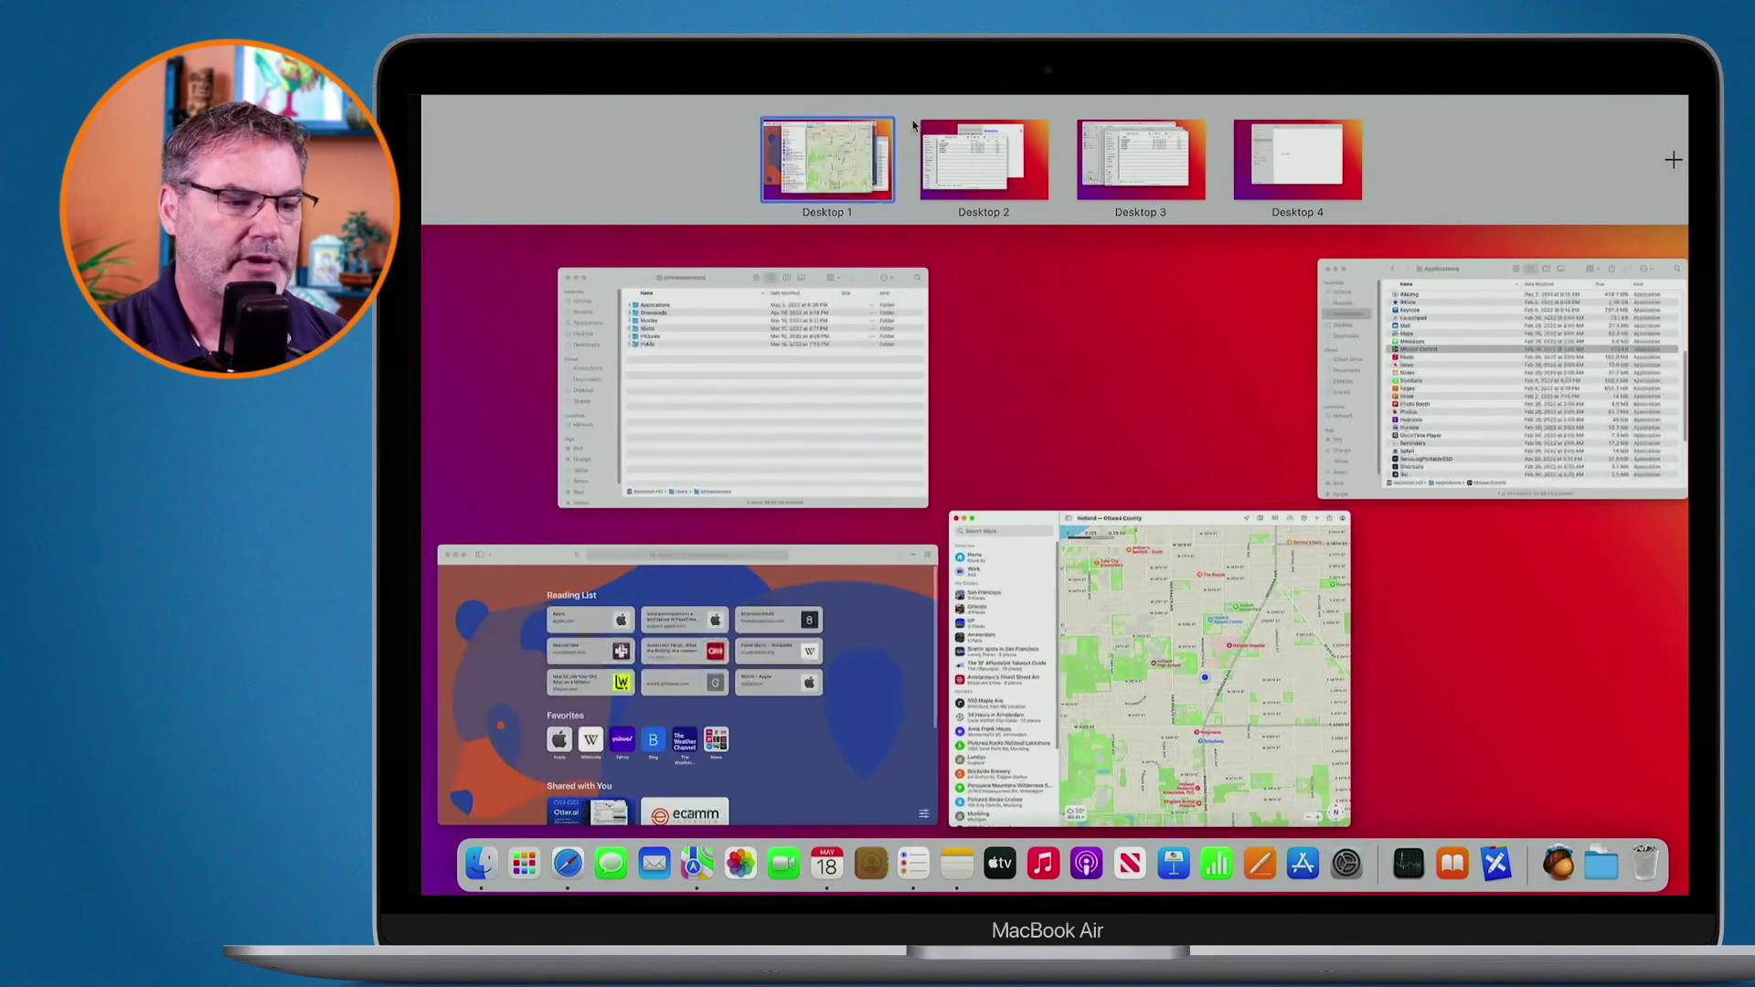
pyautogui.moveTo(835, 193)
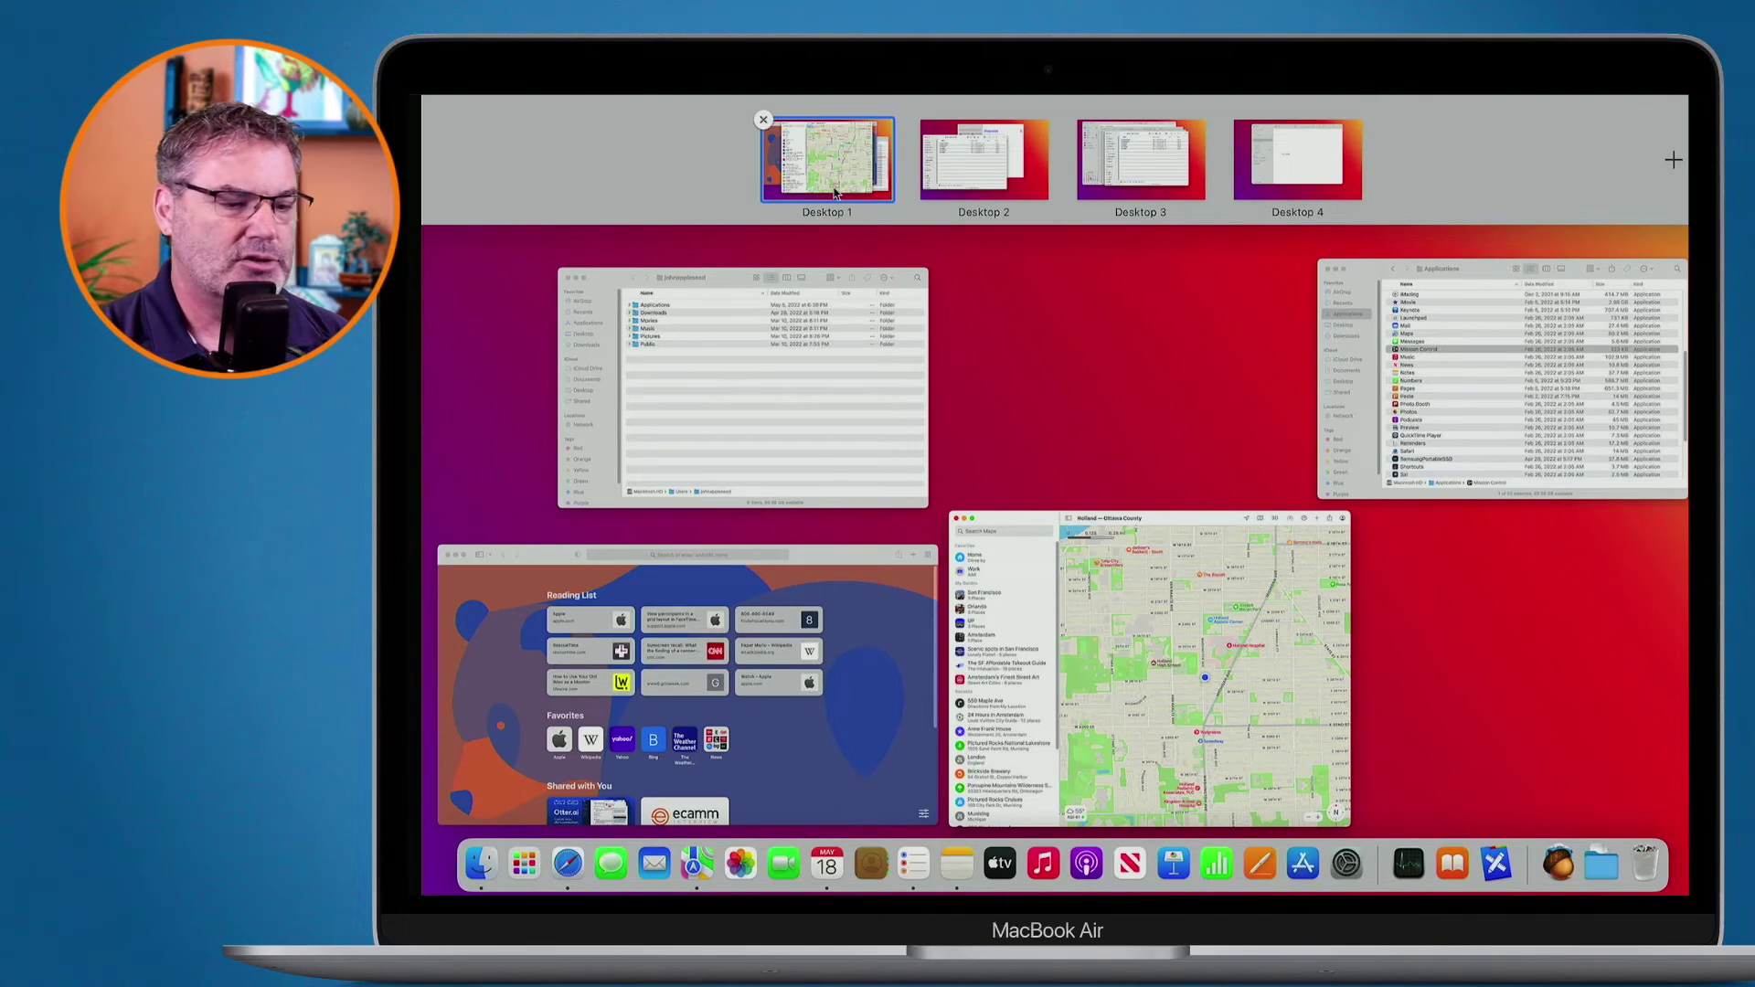
pyautogui.click(1127, 354)
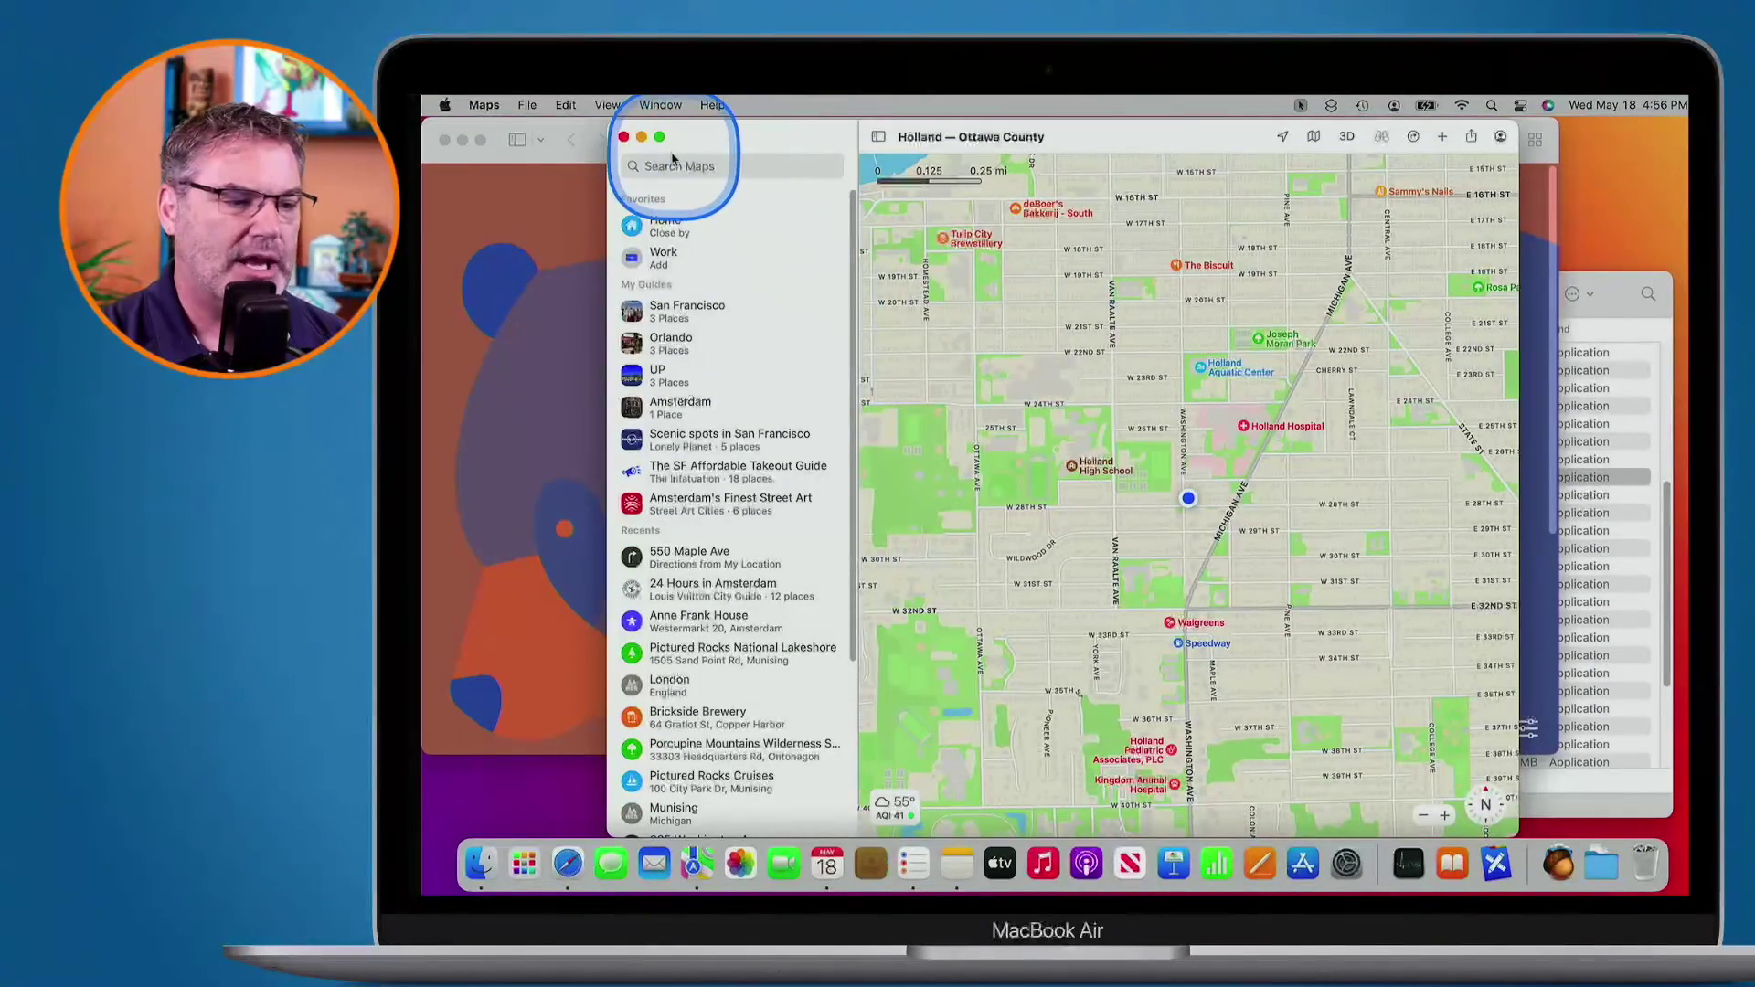
pyautogui.moveTo(659, 140)
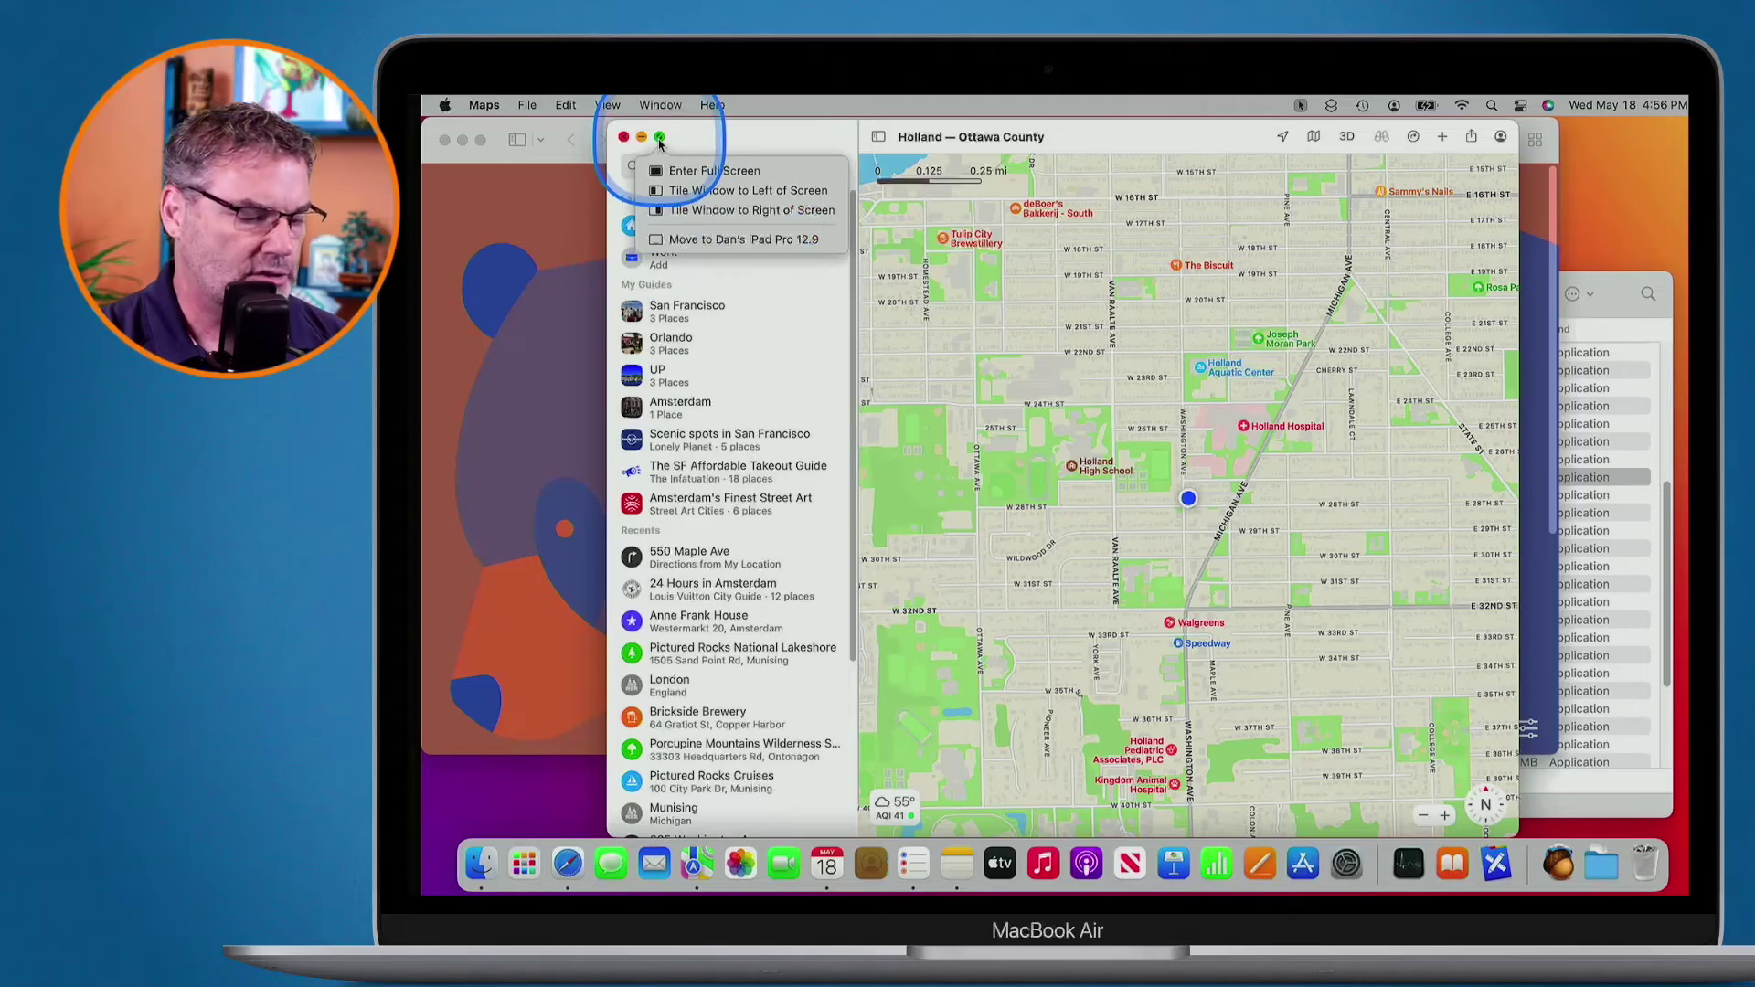
pyautogui.click(659, 138)
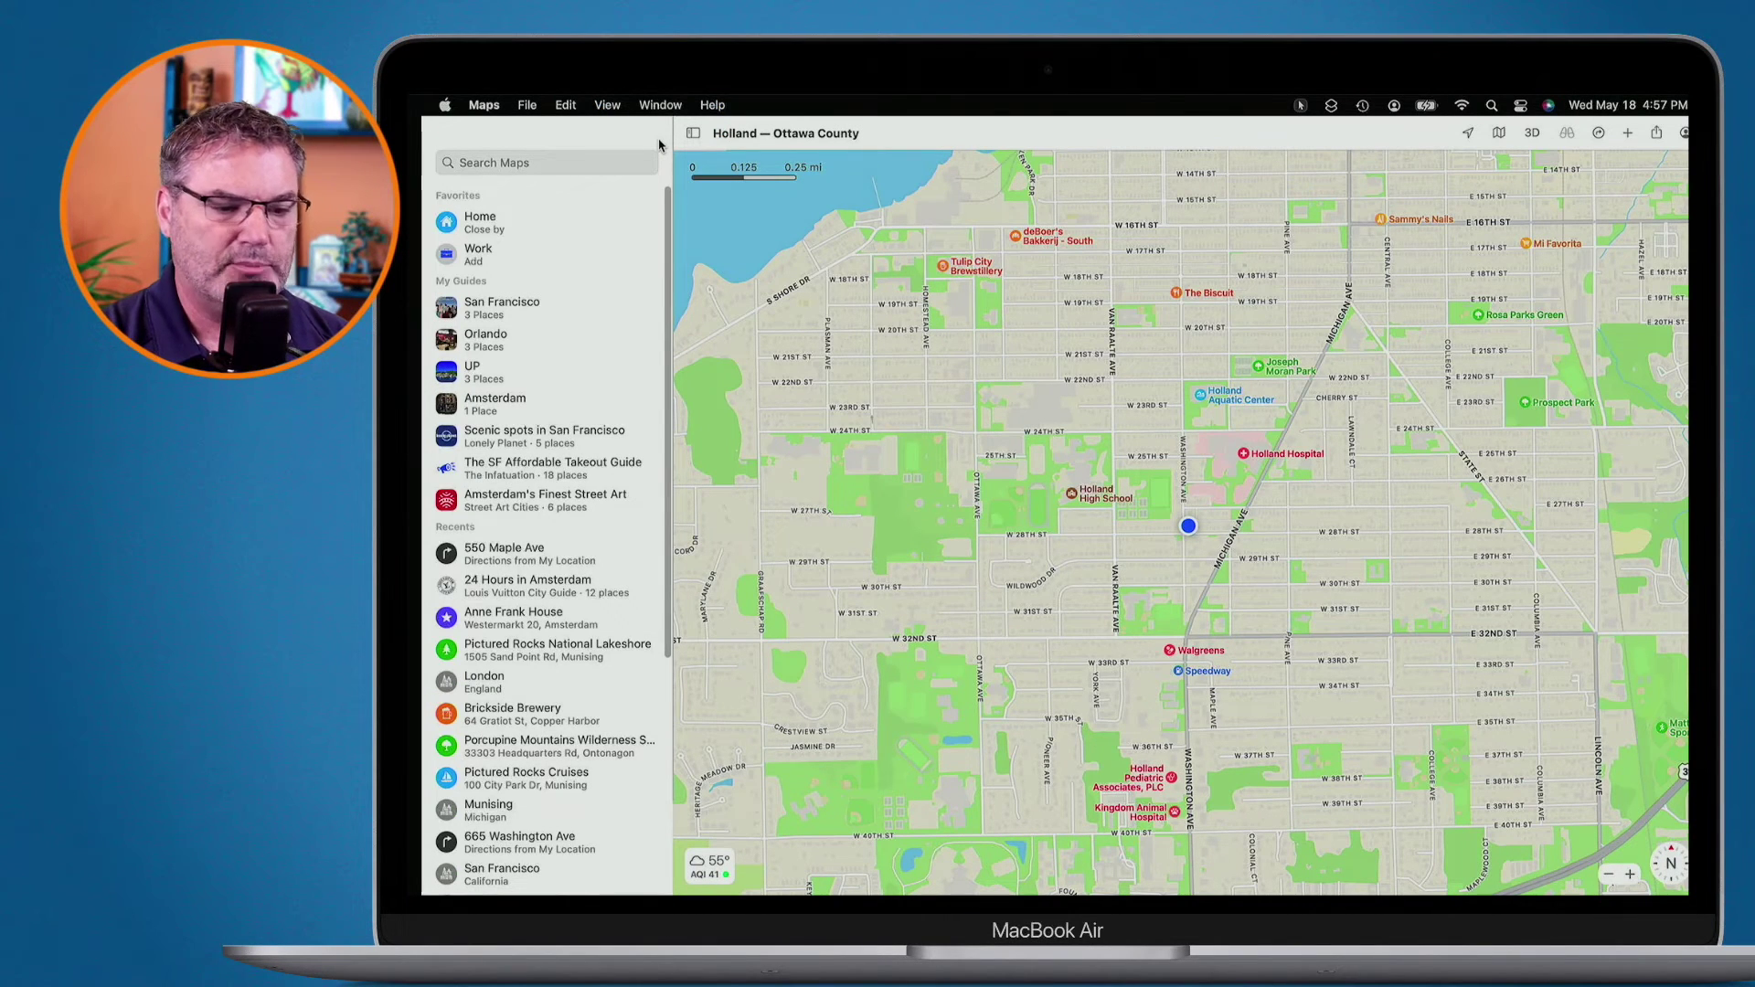
pyautogui.hotkey('ctrl', 'Up')
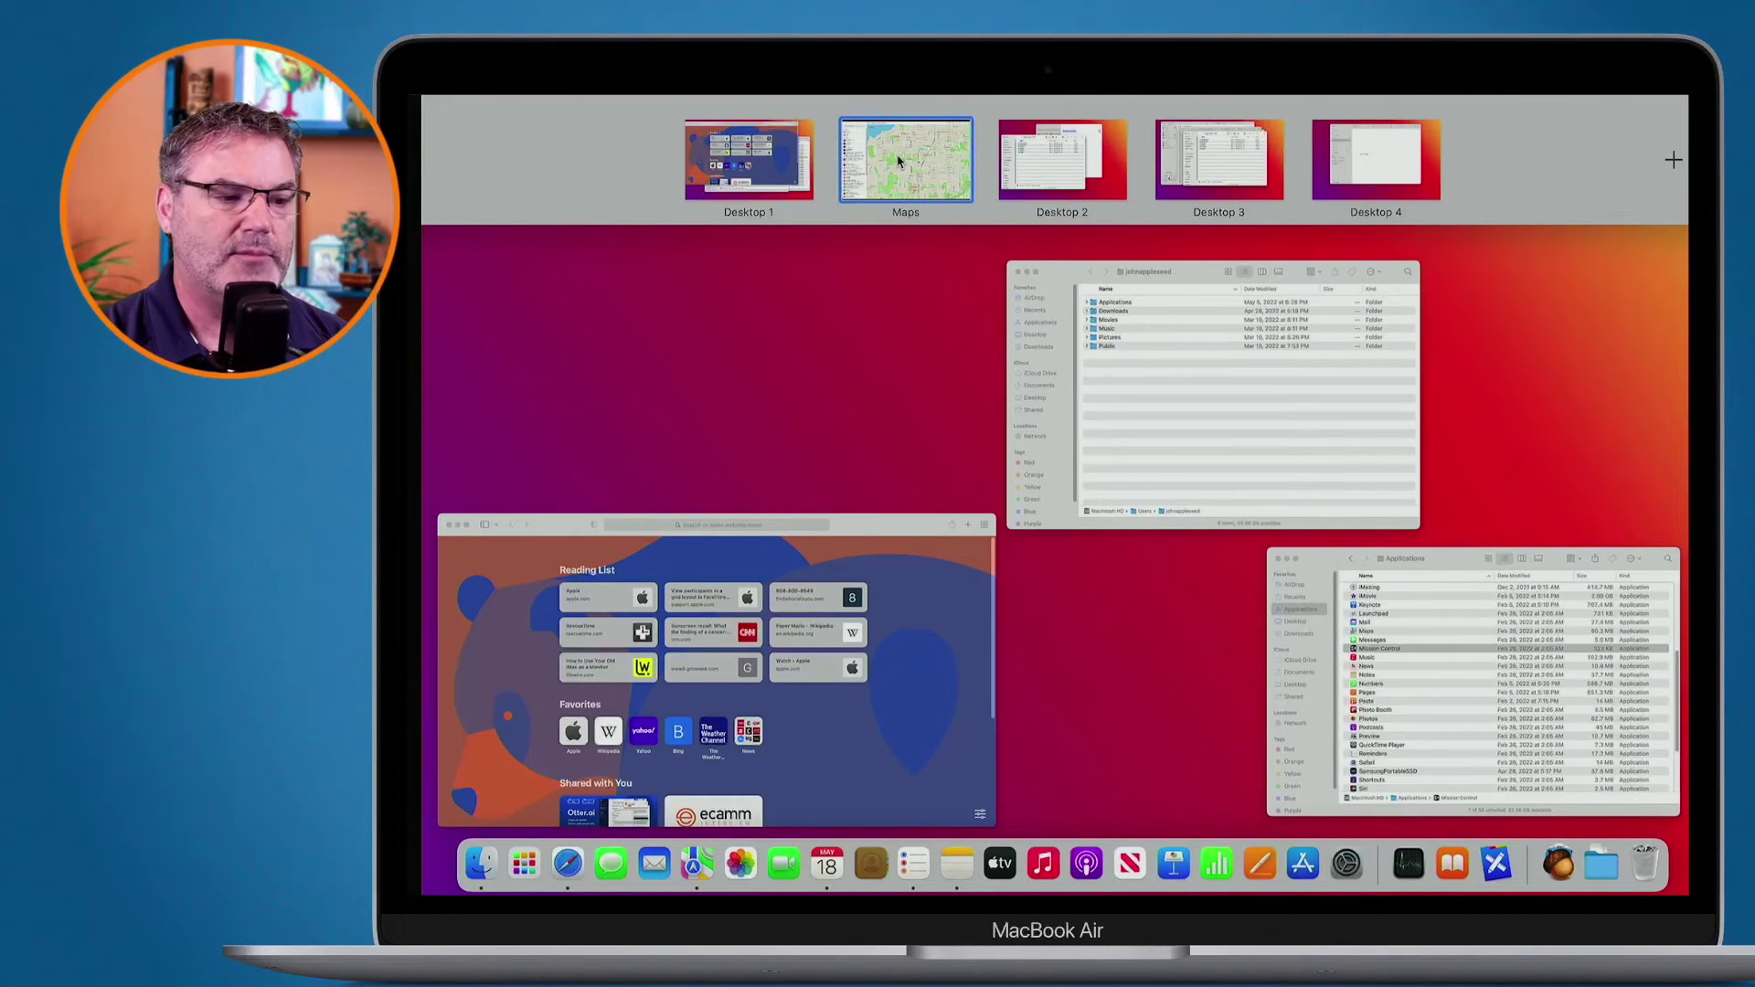
pyautogui.moveTo(898, 161)
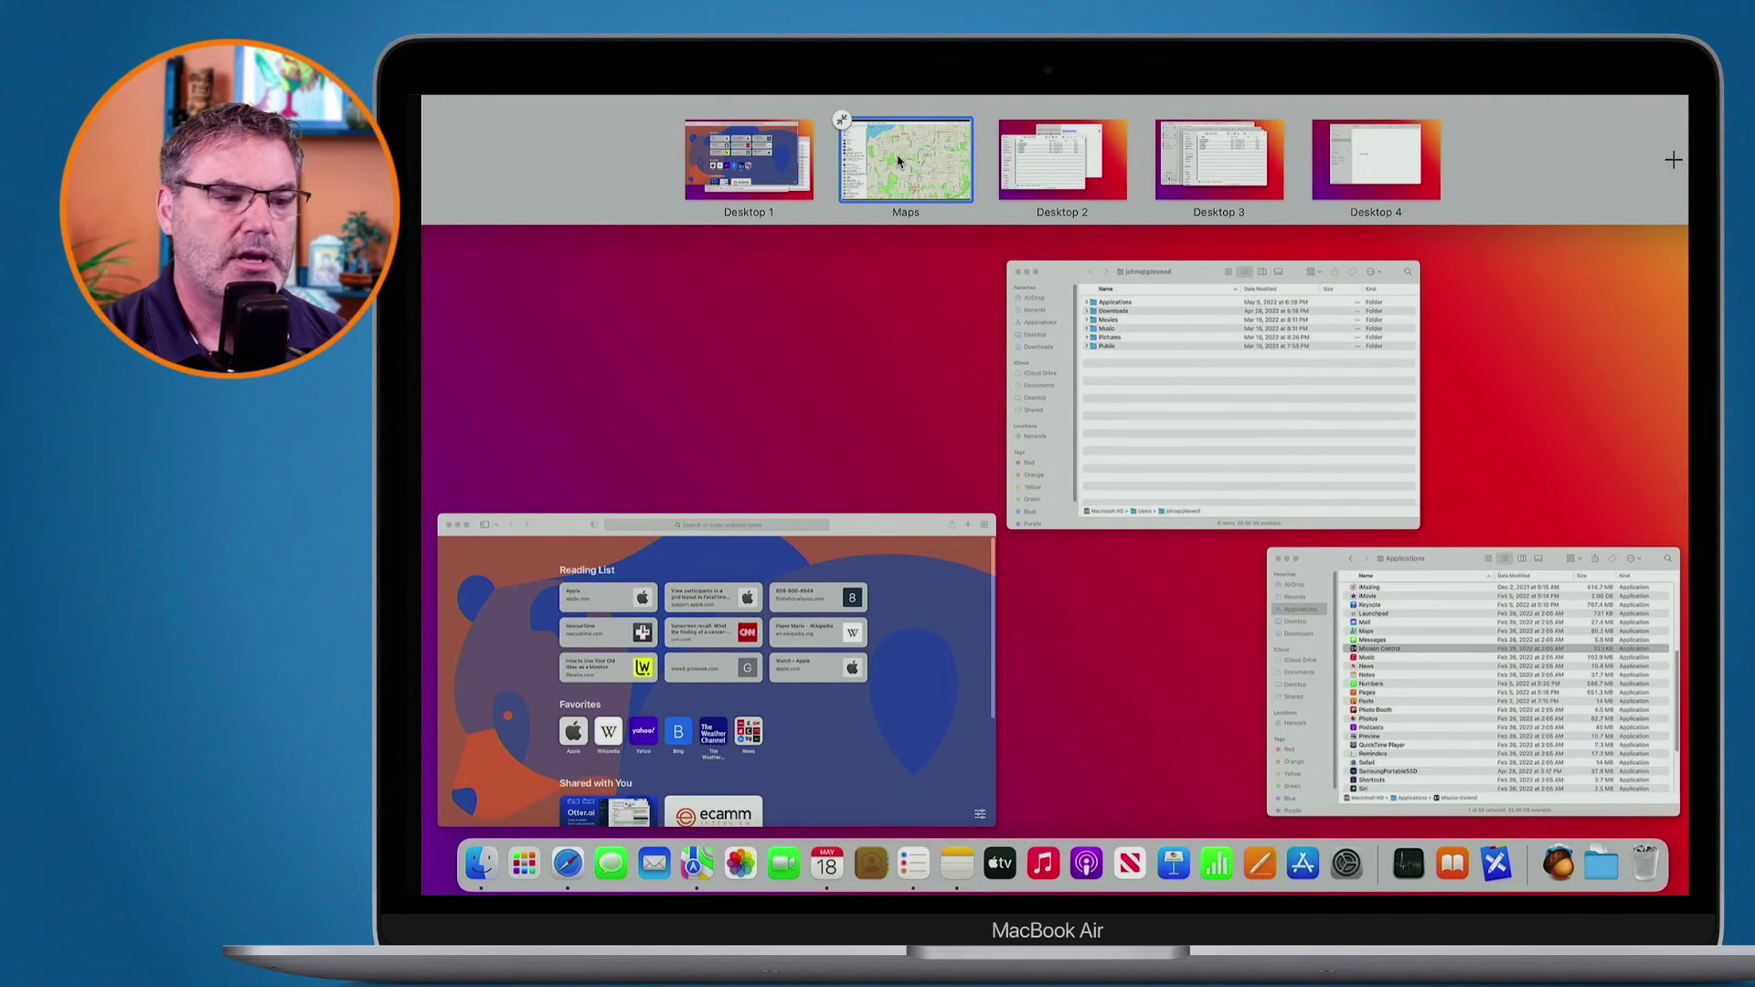
pyautogui.click(842, 121)
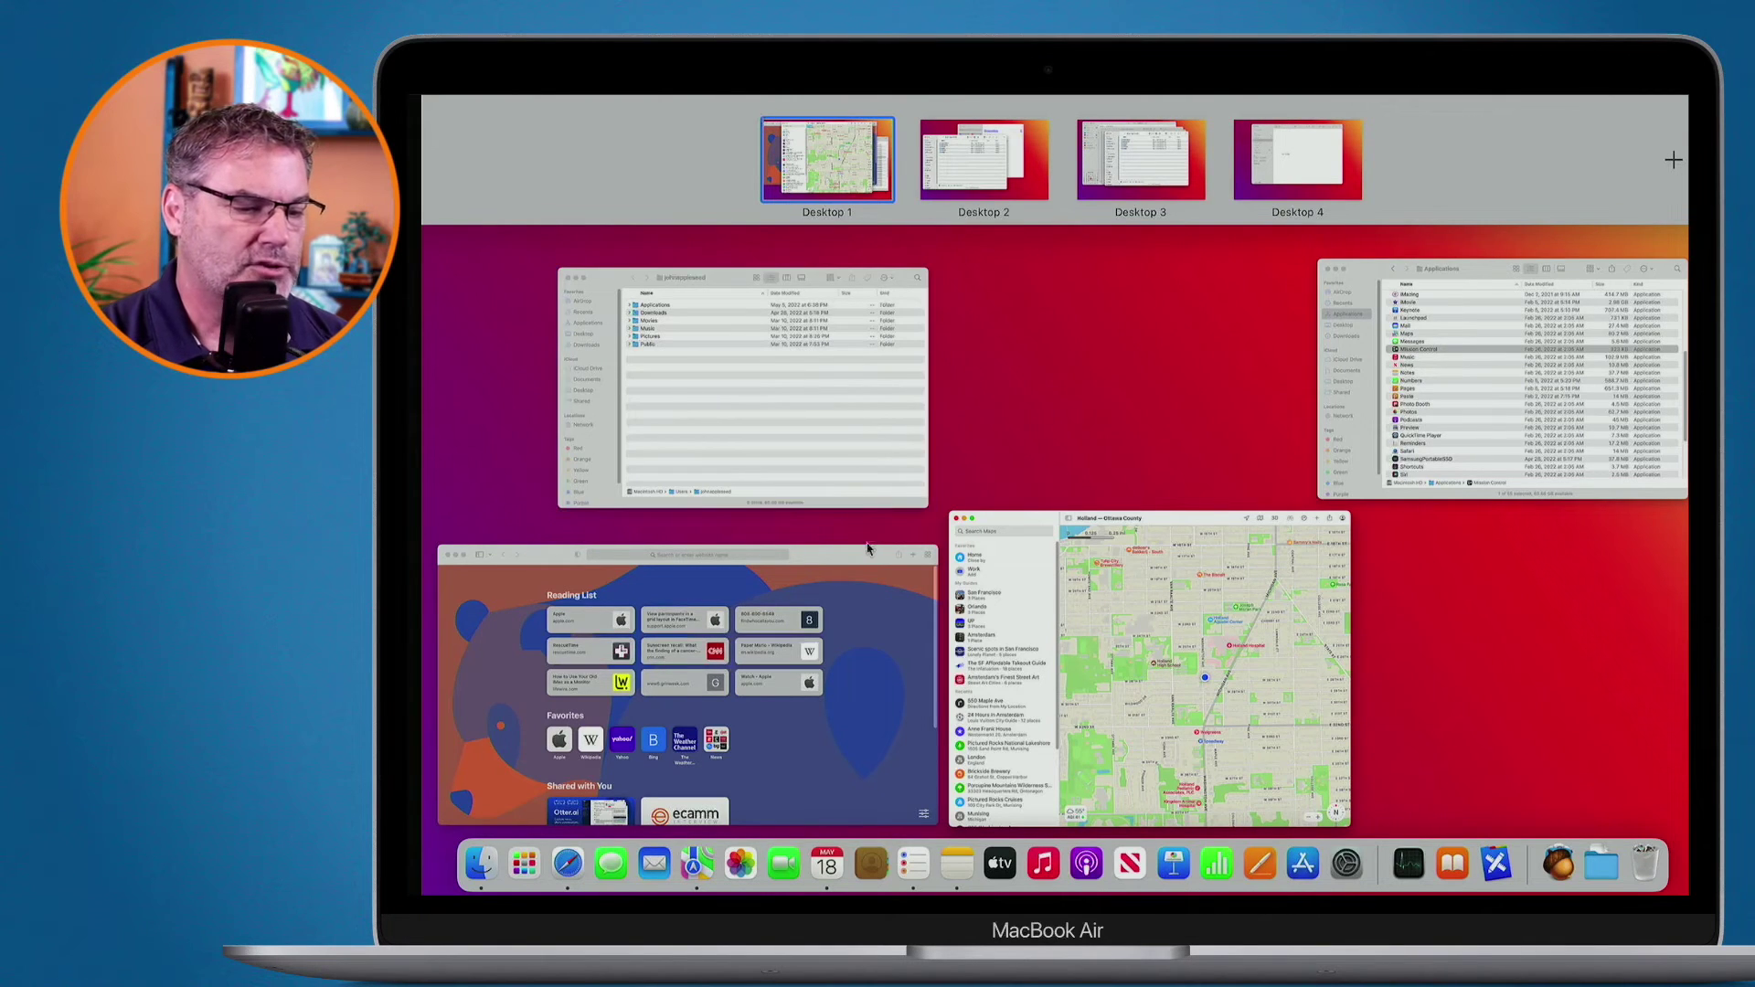
pyautogui.click(865, 595)
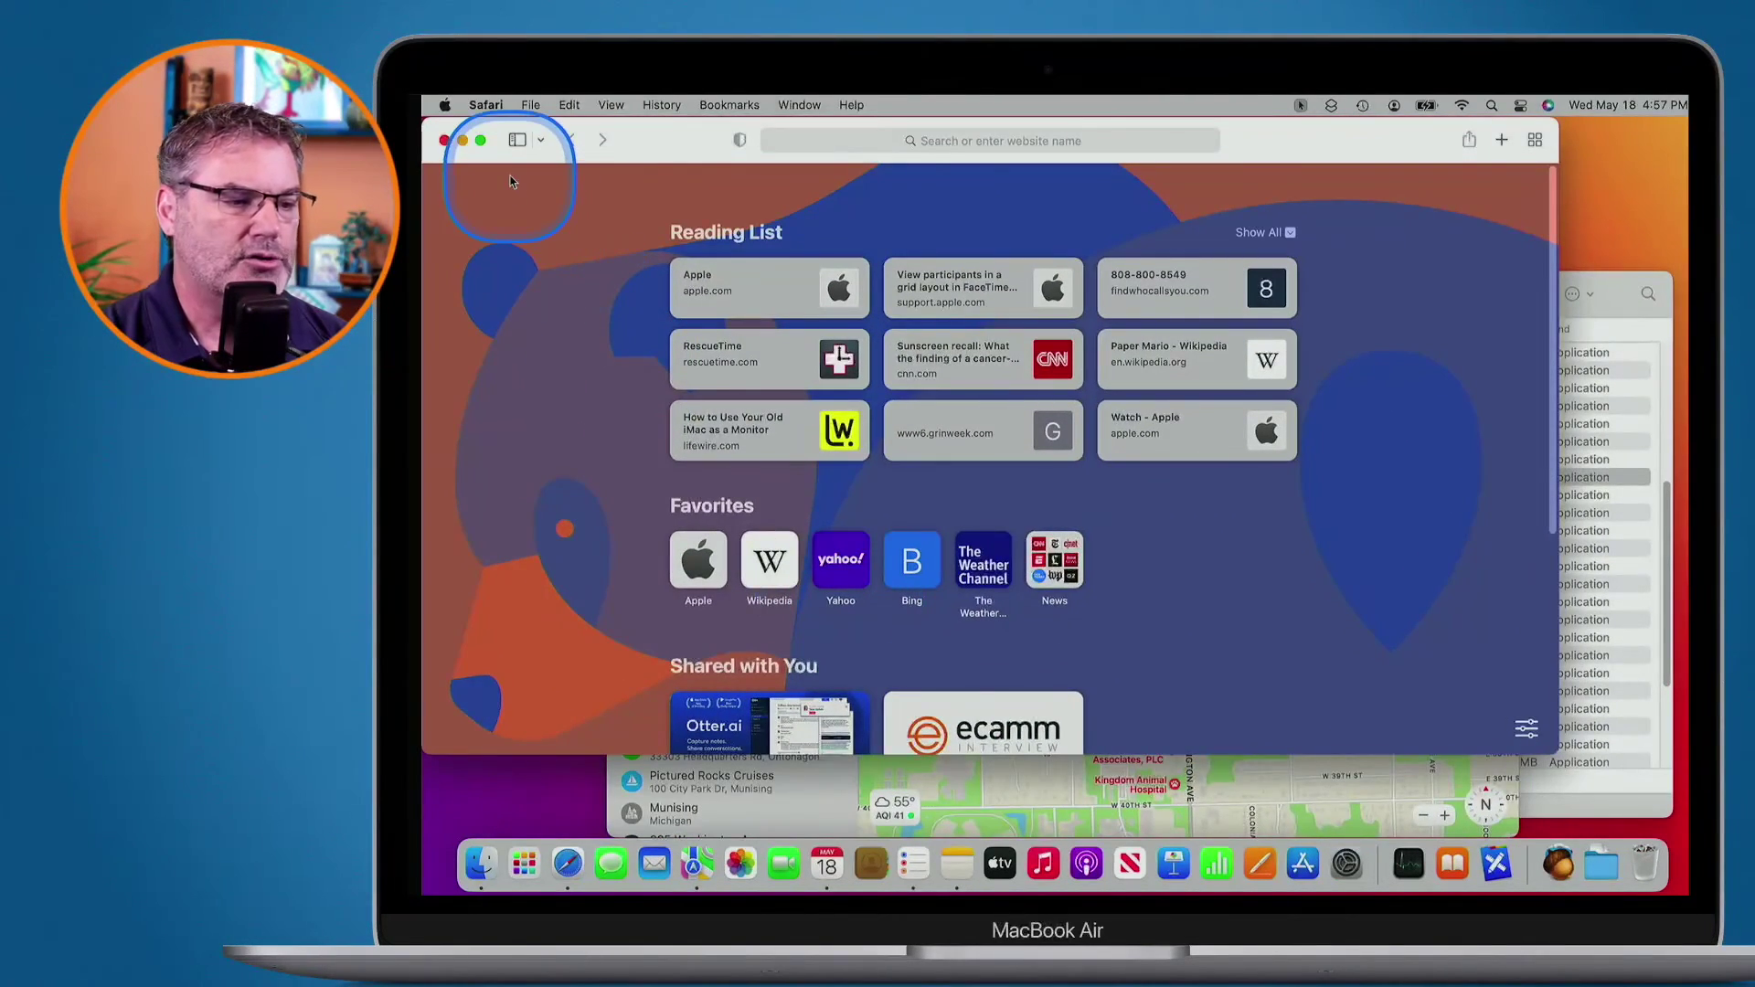
pyautogui.click(481, 141)
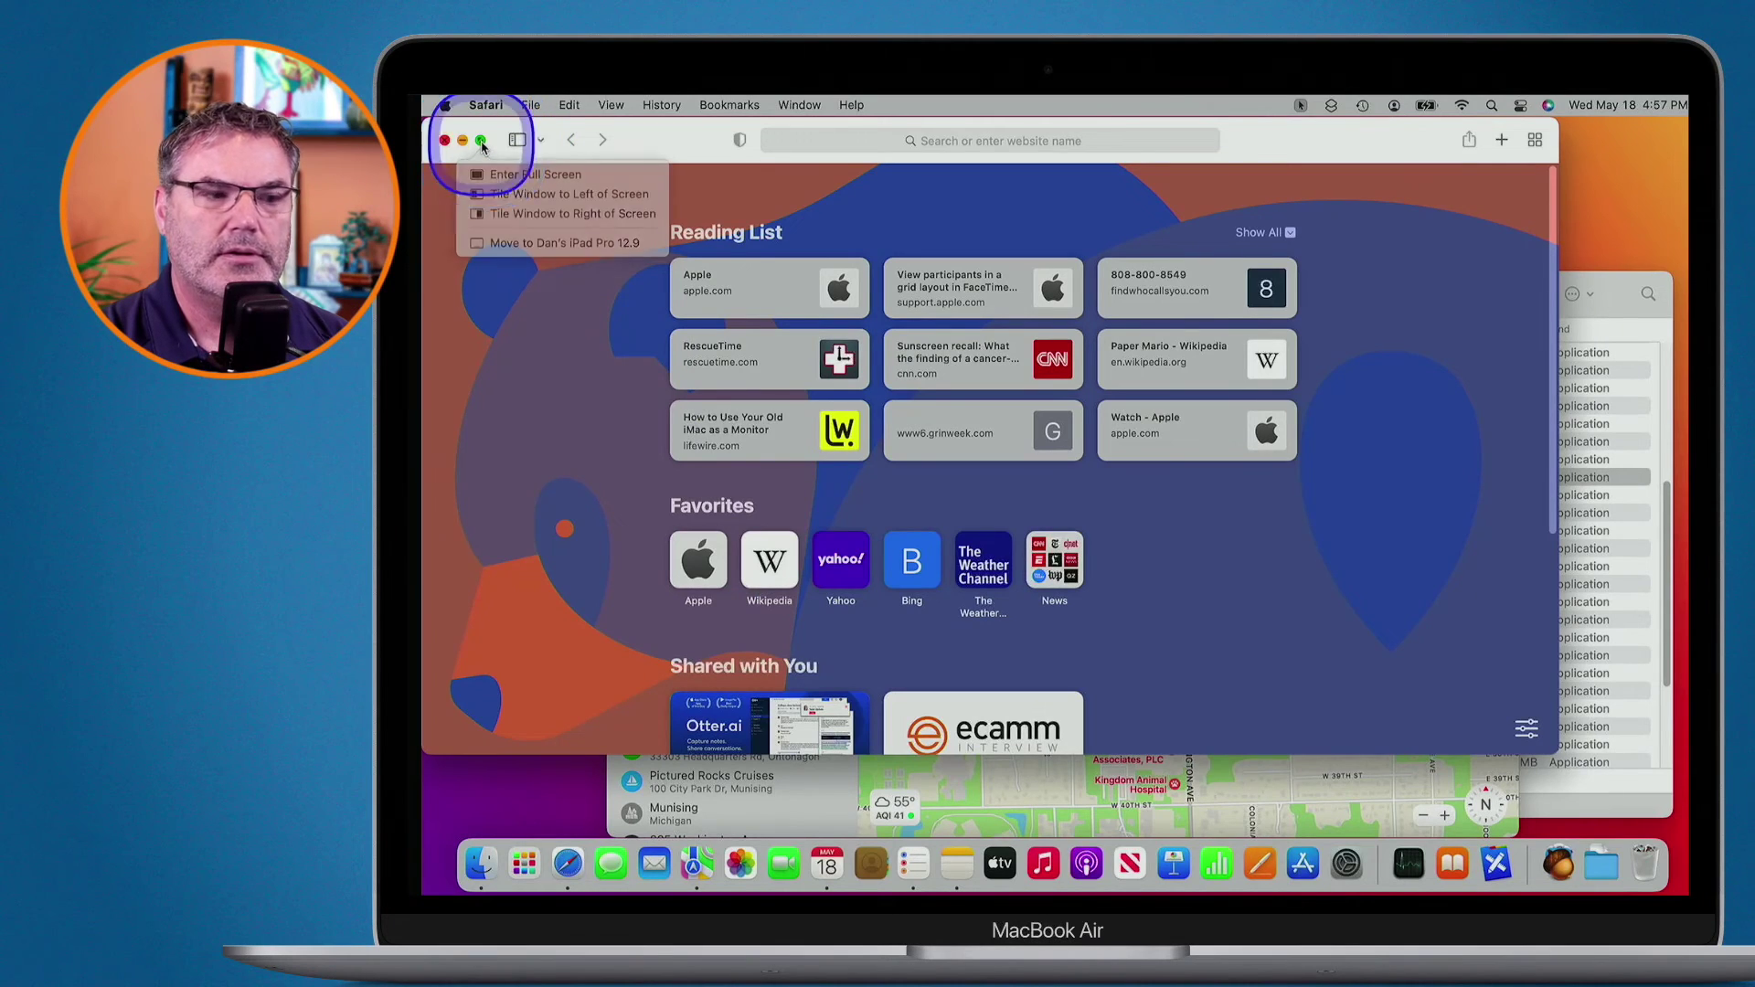
pyautogui.hotkey('ctrl', 'Up')
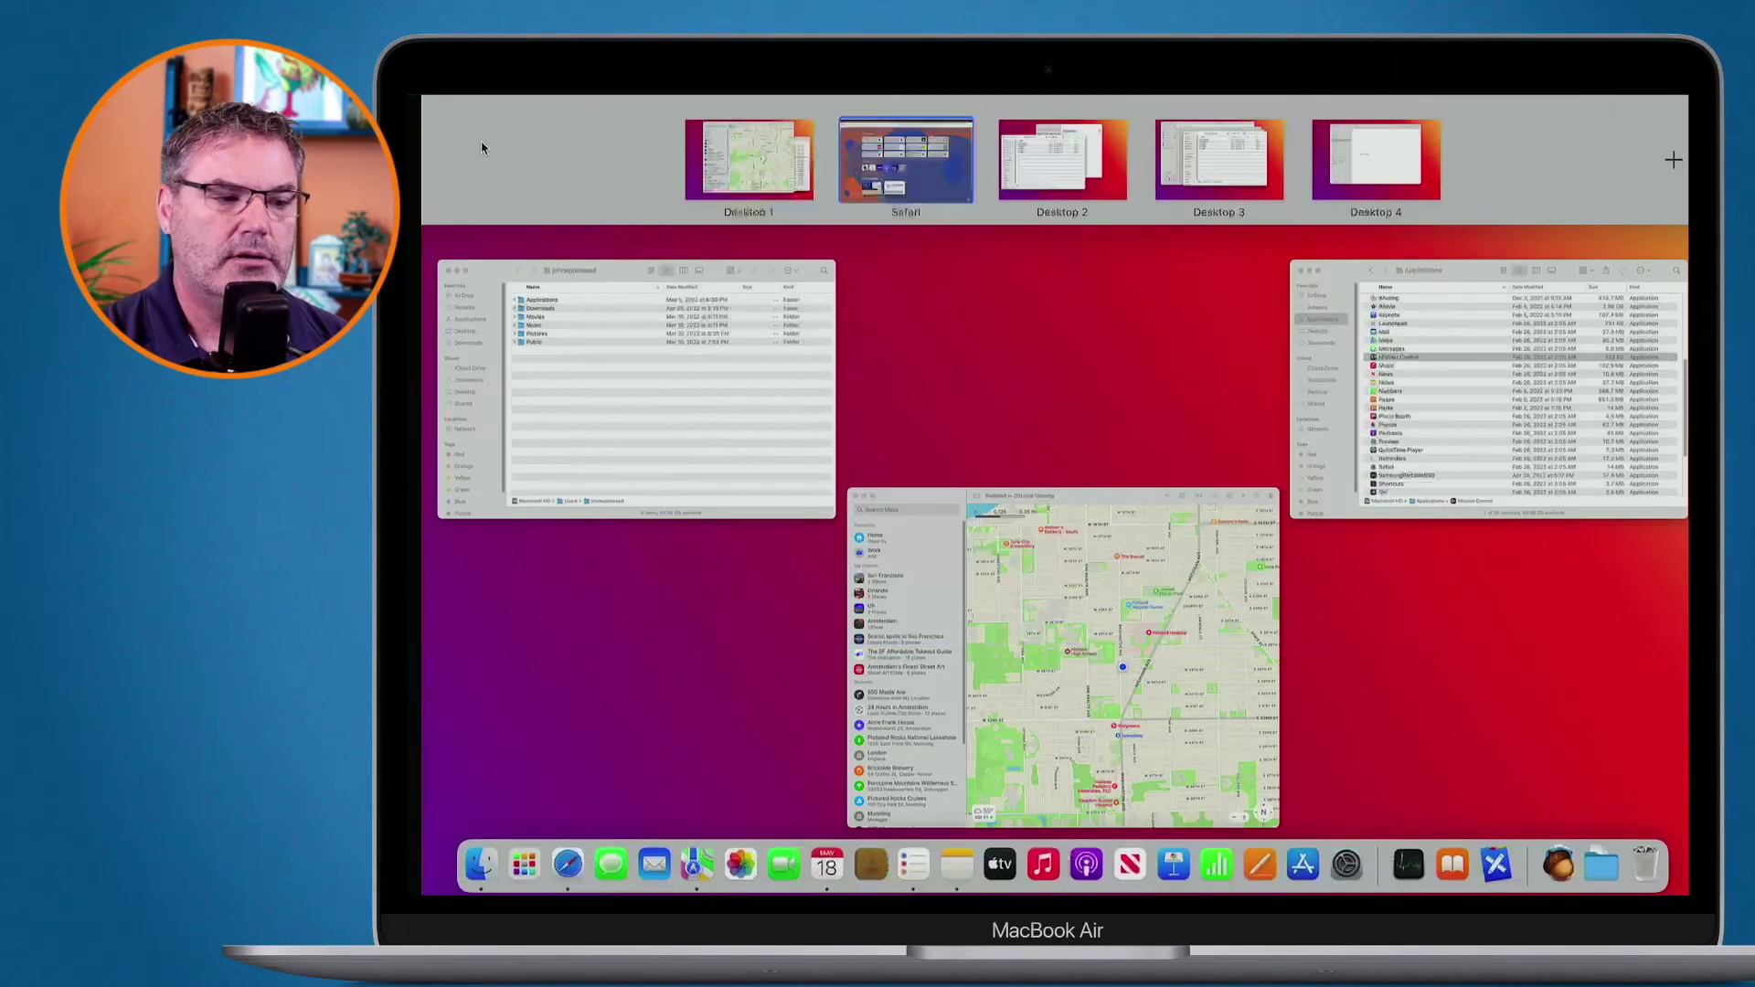
pyautogui.moveTo(901, 166)
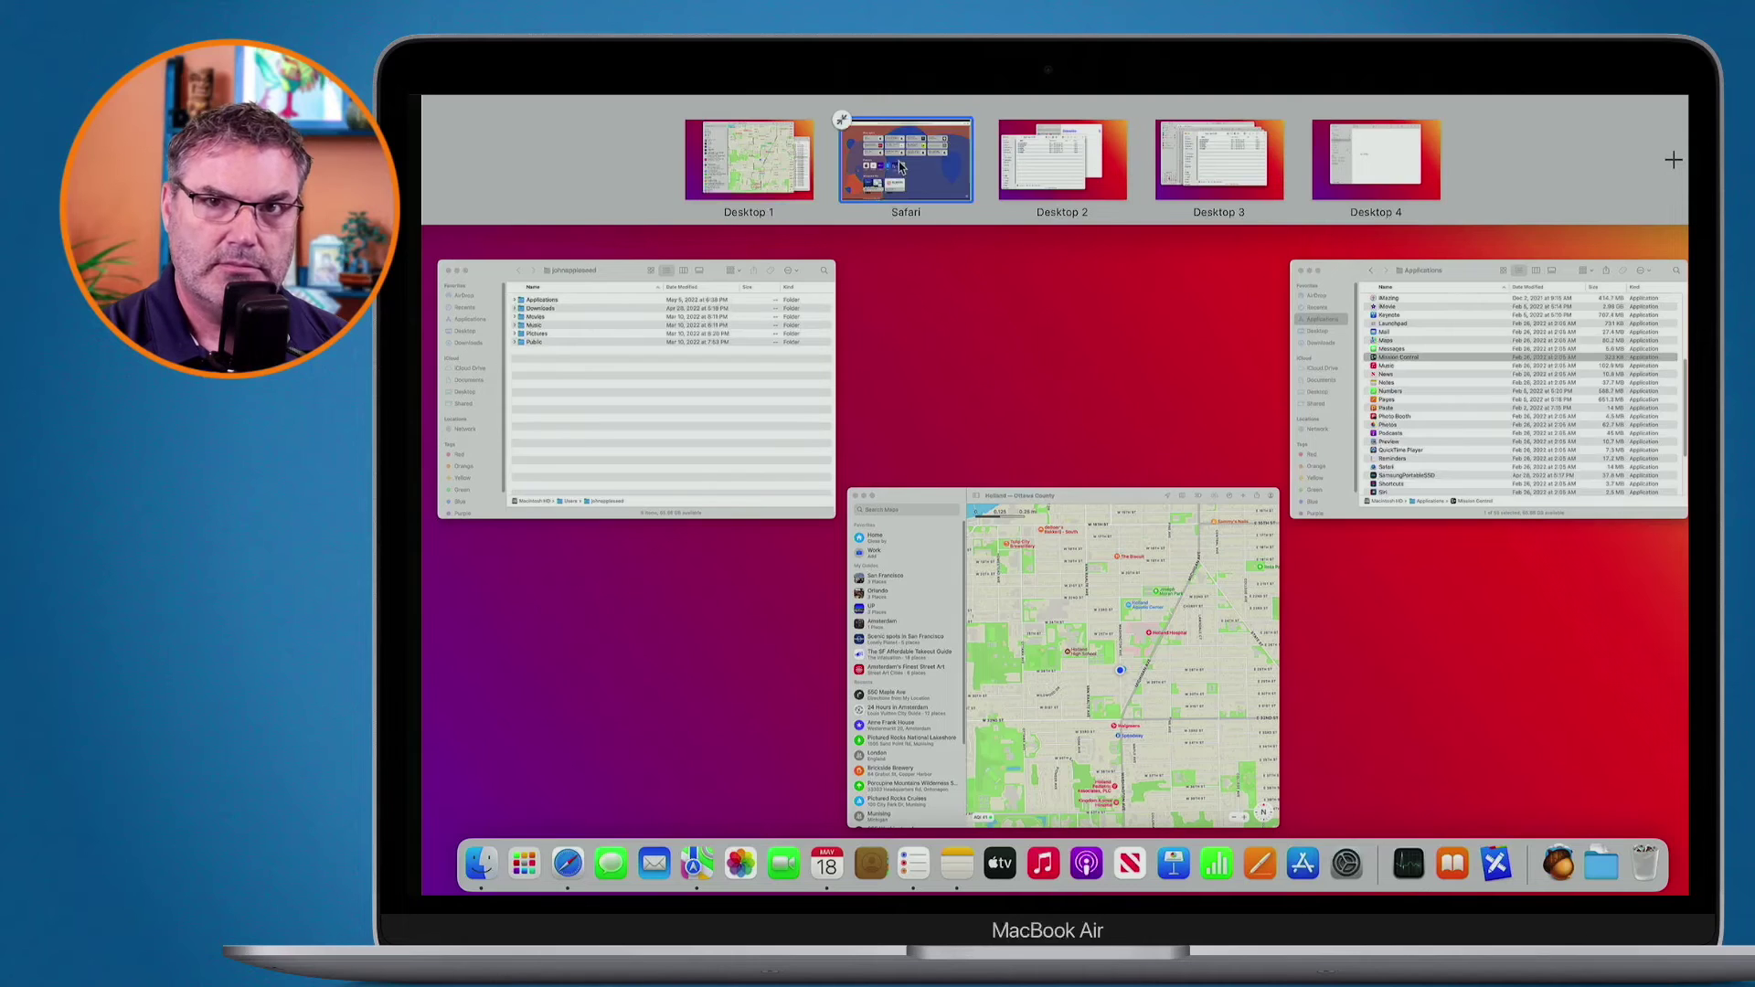
pyautogui.click(843, 120)
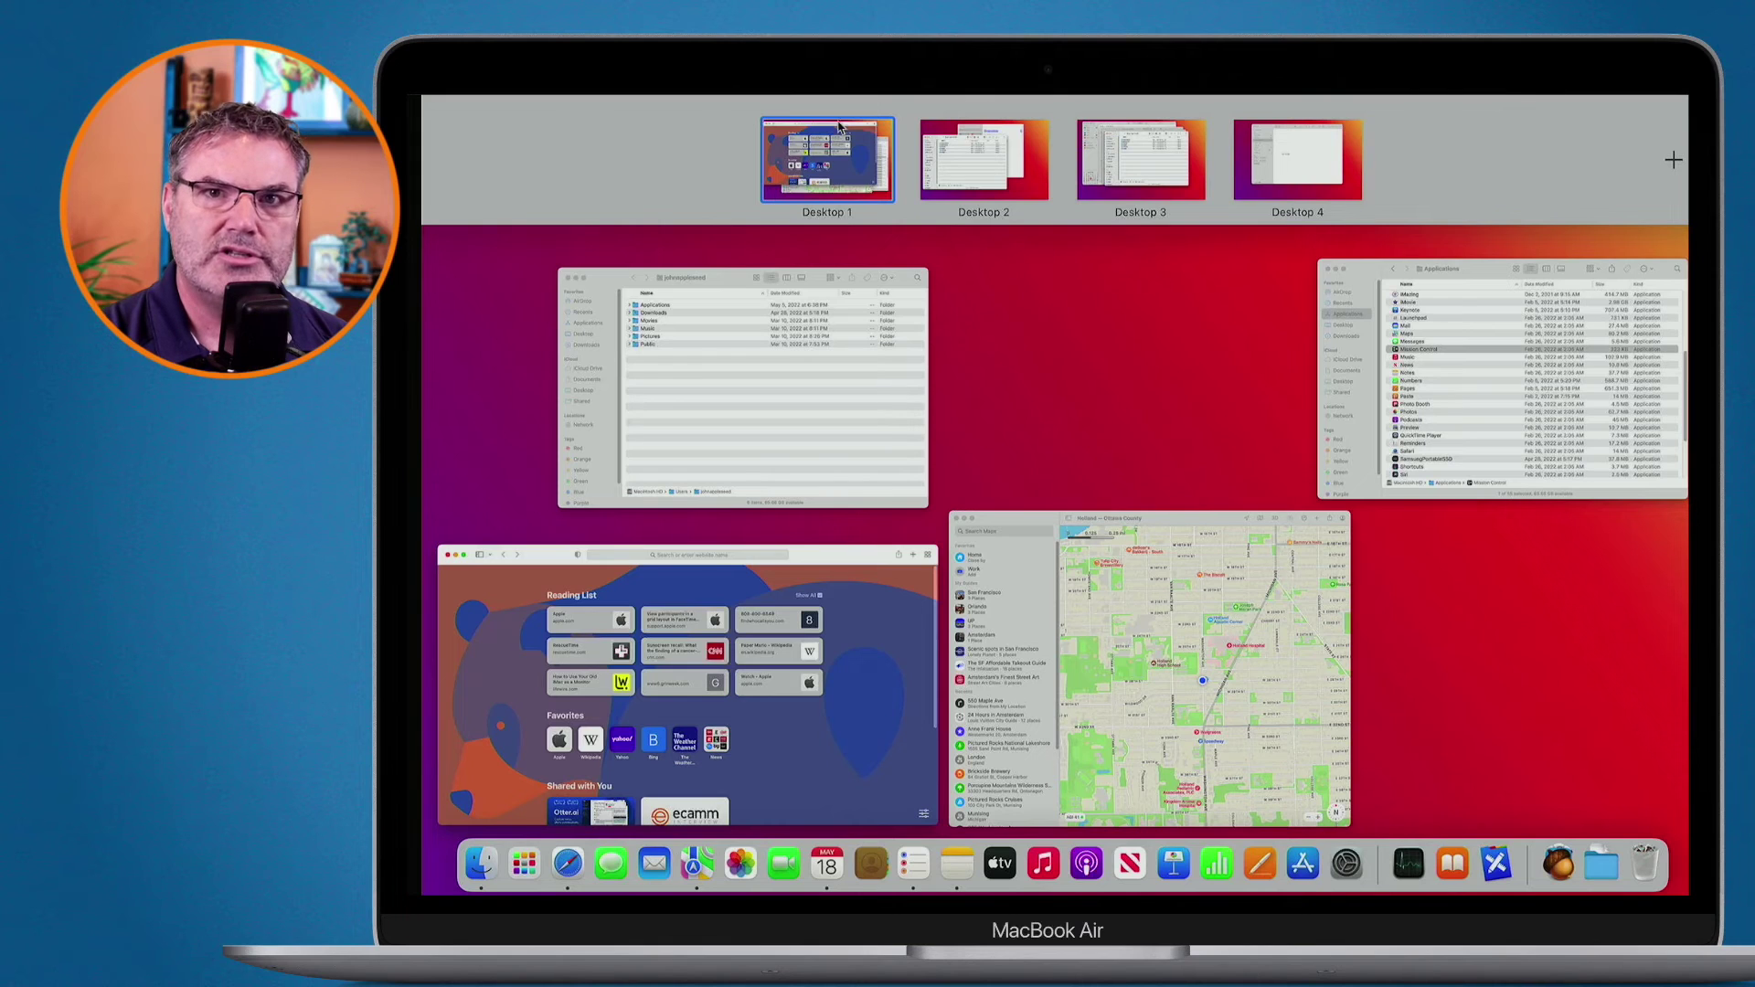
# Step: Move Desktops 3 and 4 earlier so the Notes desktop sits second, then exit the overview
pyautogui.moveTo(1113, 199)
pyautogui.moveTo(1131, 171); pyautogui.dragTo(962, 167)
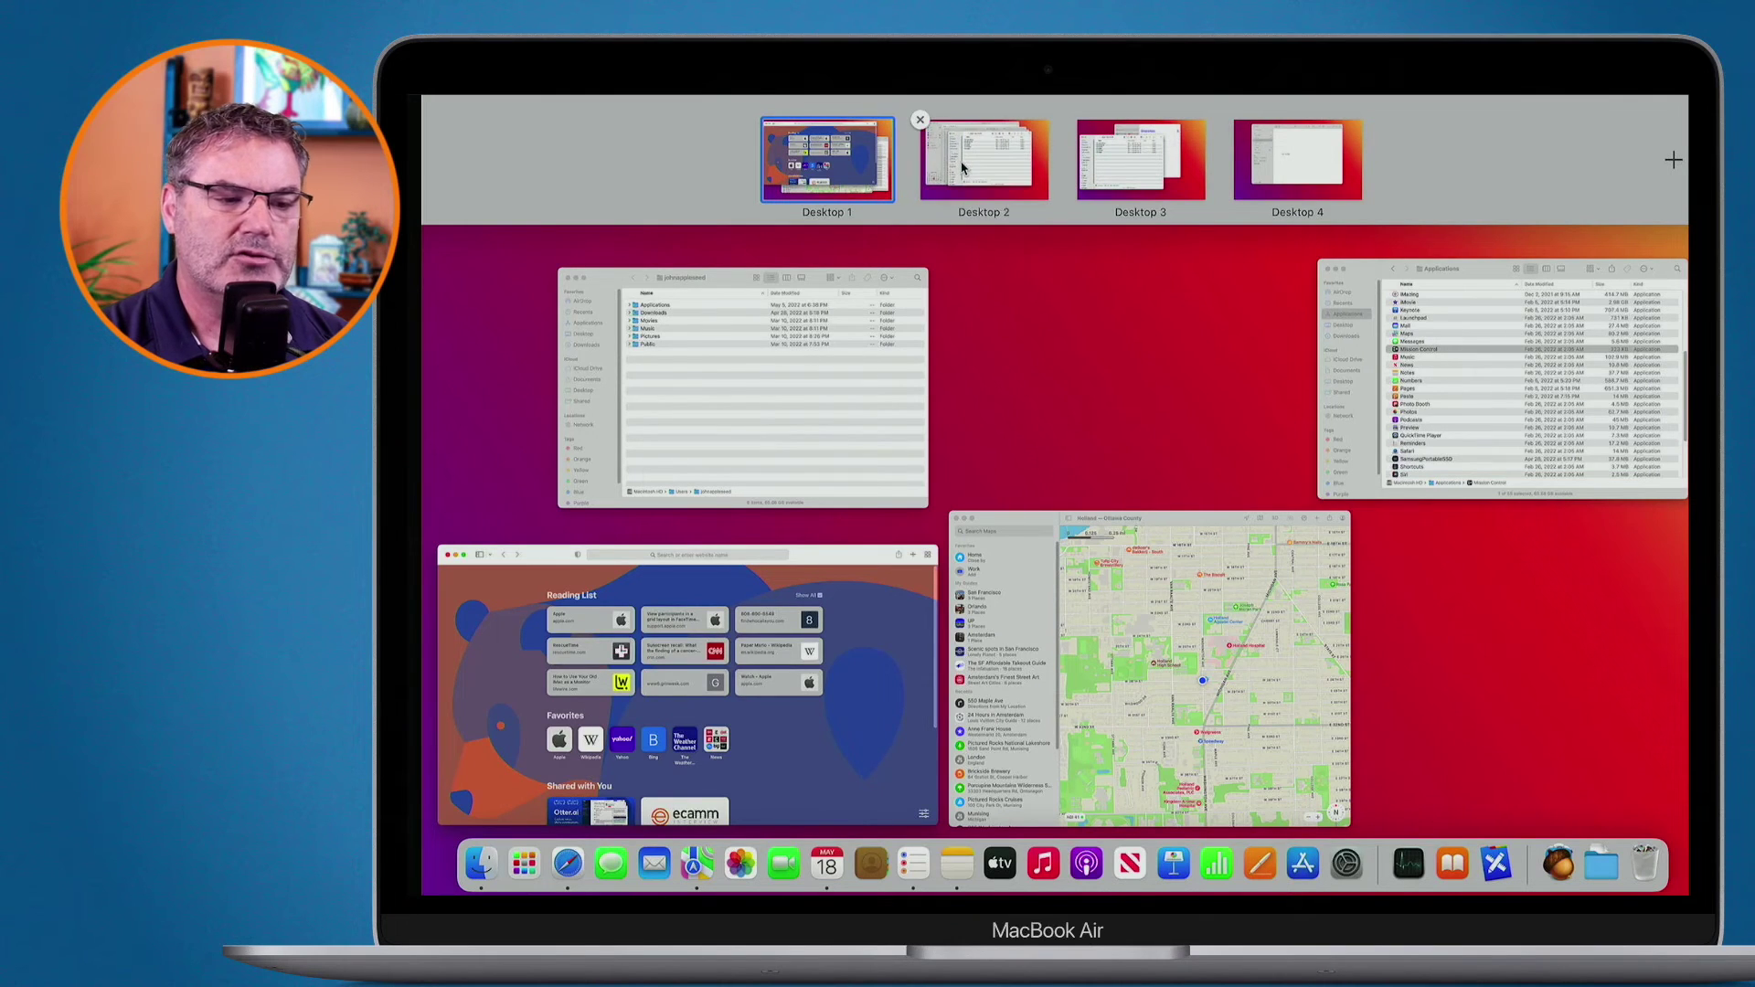
pyautogui.moveTo(1290, 163); pyautogui.dragTo(955, 165)
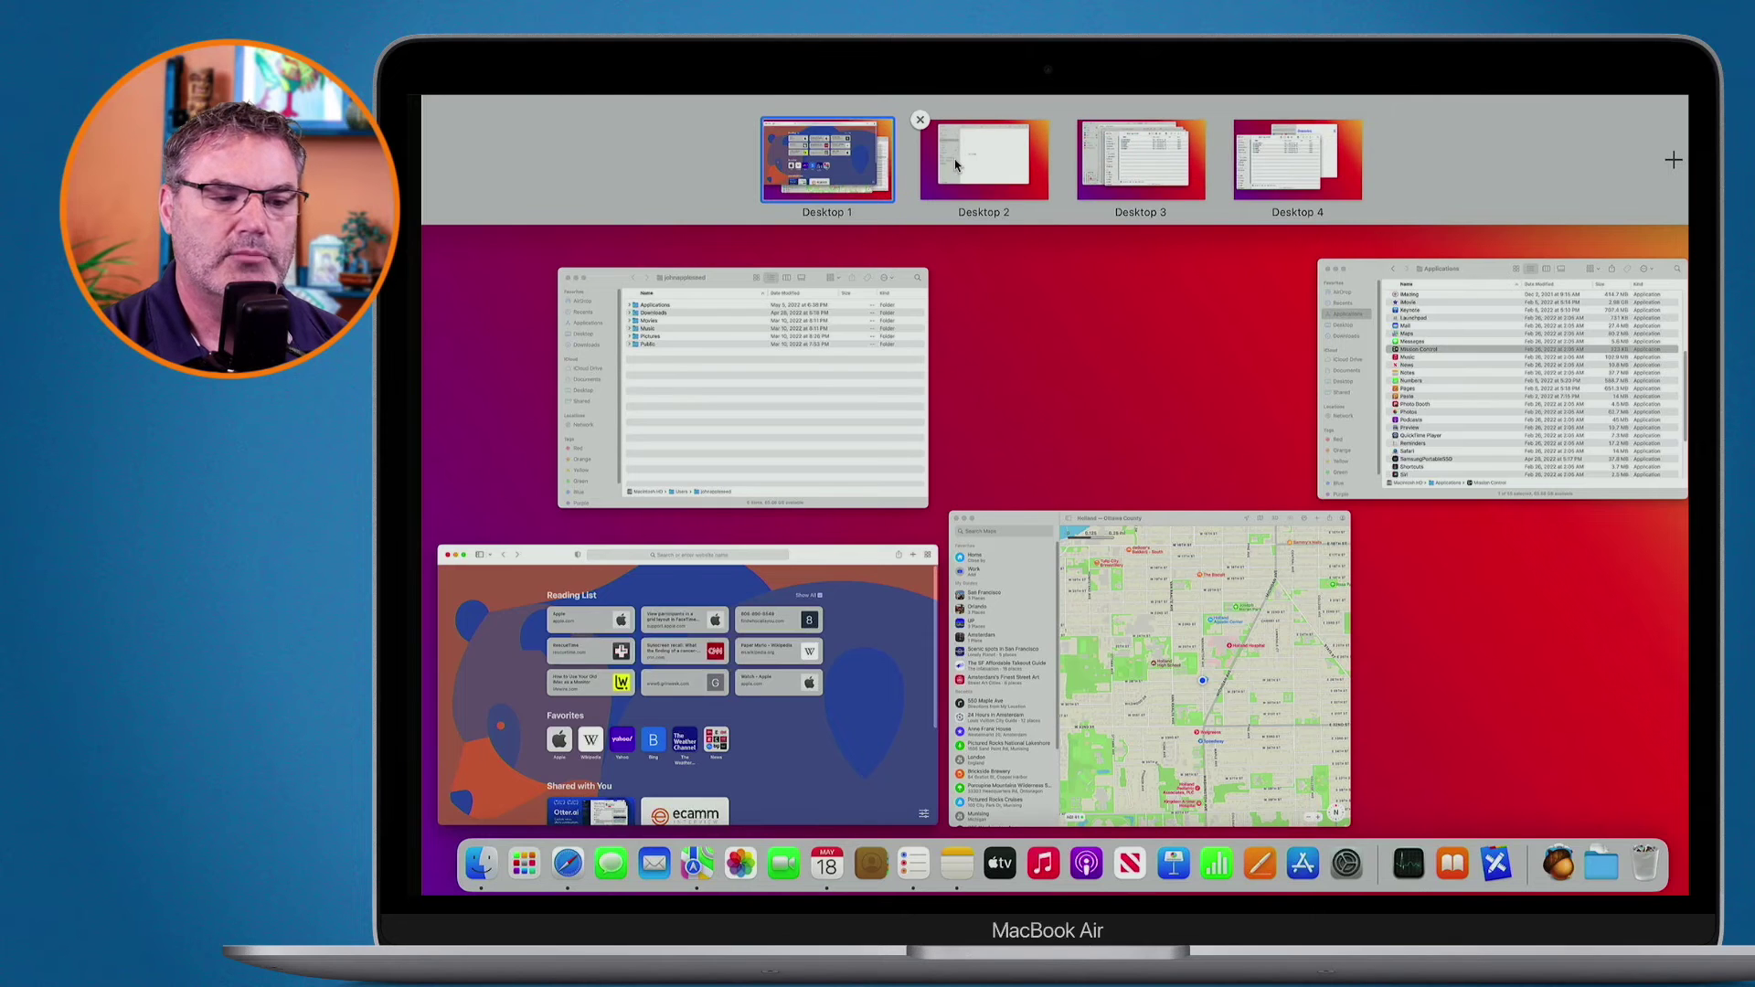
pyautogui.click(1116, 322)
# Step: Step right, left, then right again between Spaces with Control+arrows to reach the Notes desktop
pyautogui.hotkey('ctrl', 'Right')
pyautogui.hotkey('ctrl', 'Right')
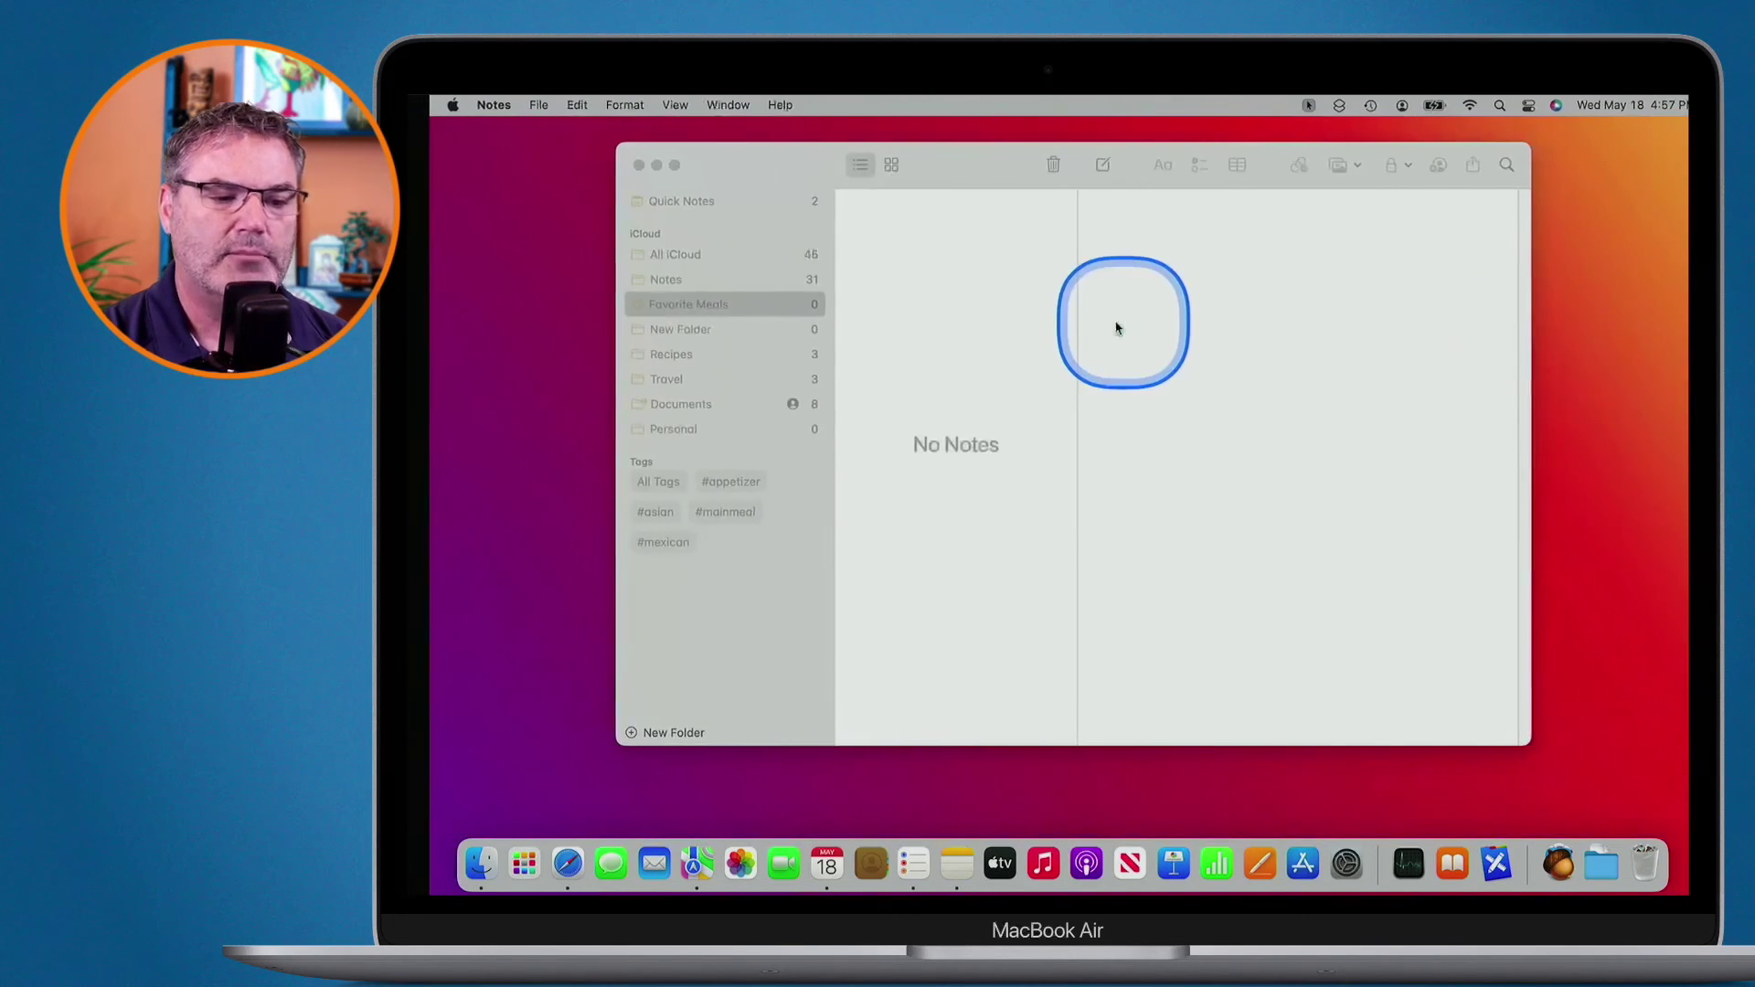
pyautogui.hotkey('ctrl', 'Left')
pyautogui.hotkey('ctrl', 'Left')
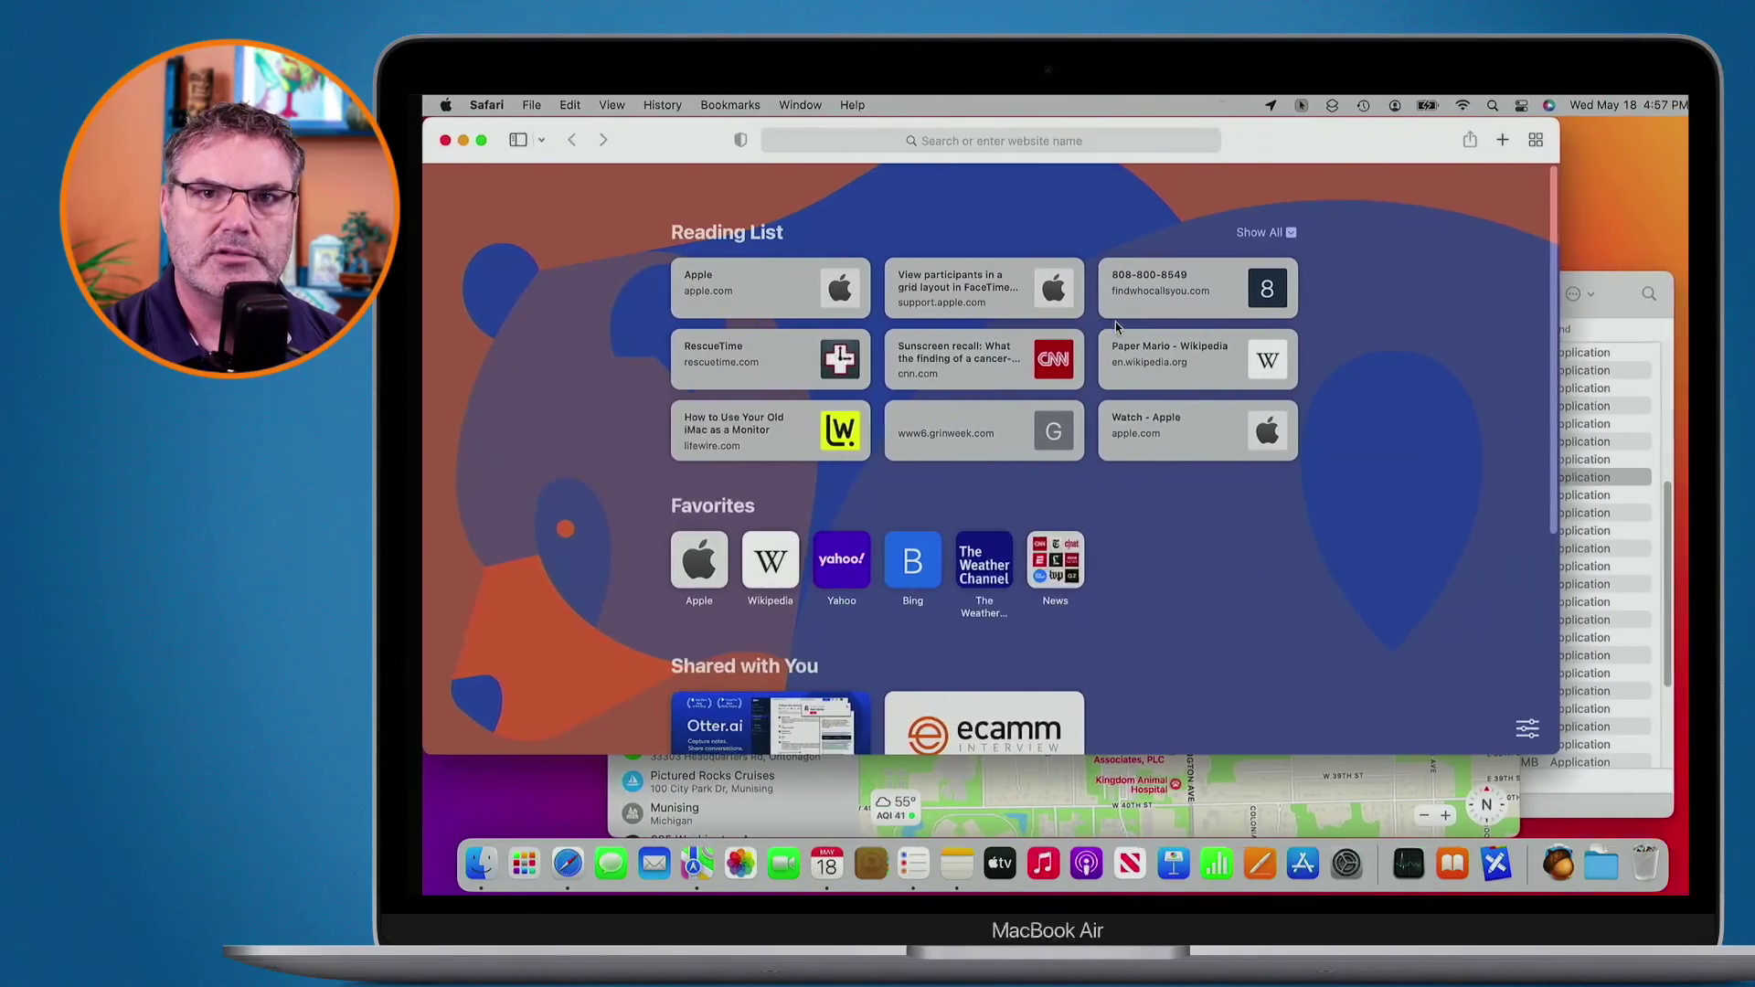
pyautogui.hotkey('ctrl', 'Right')
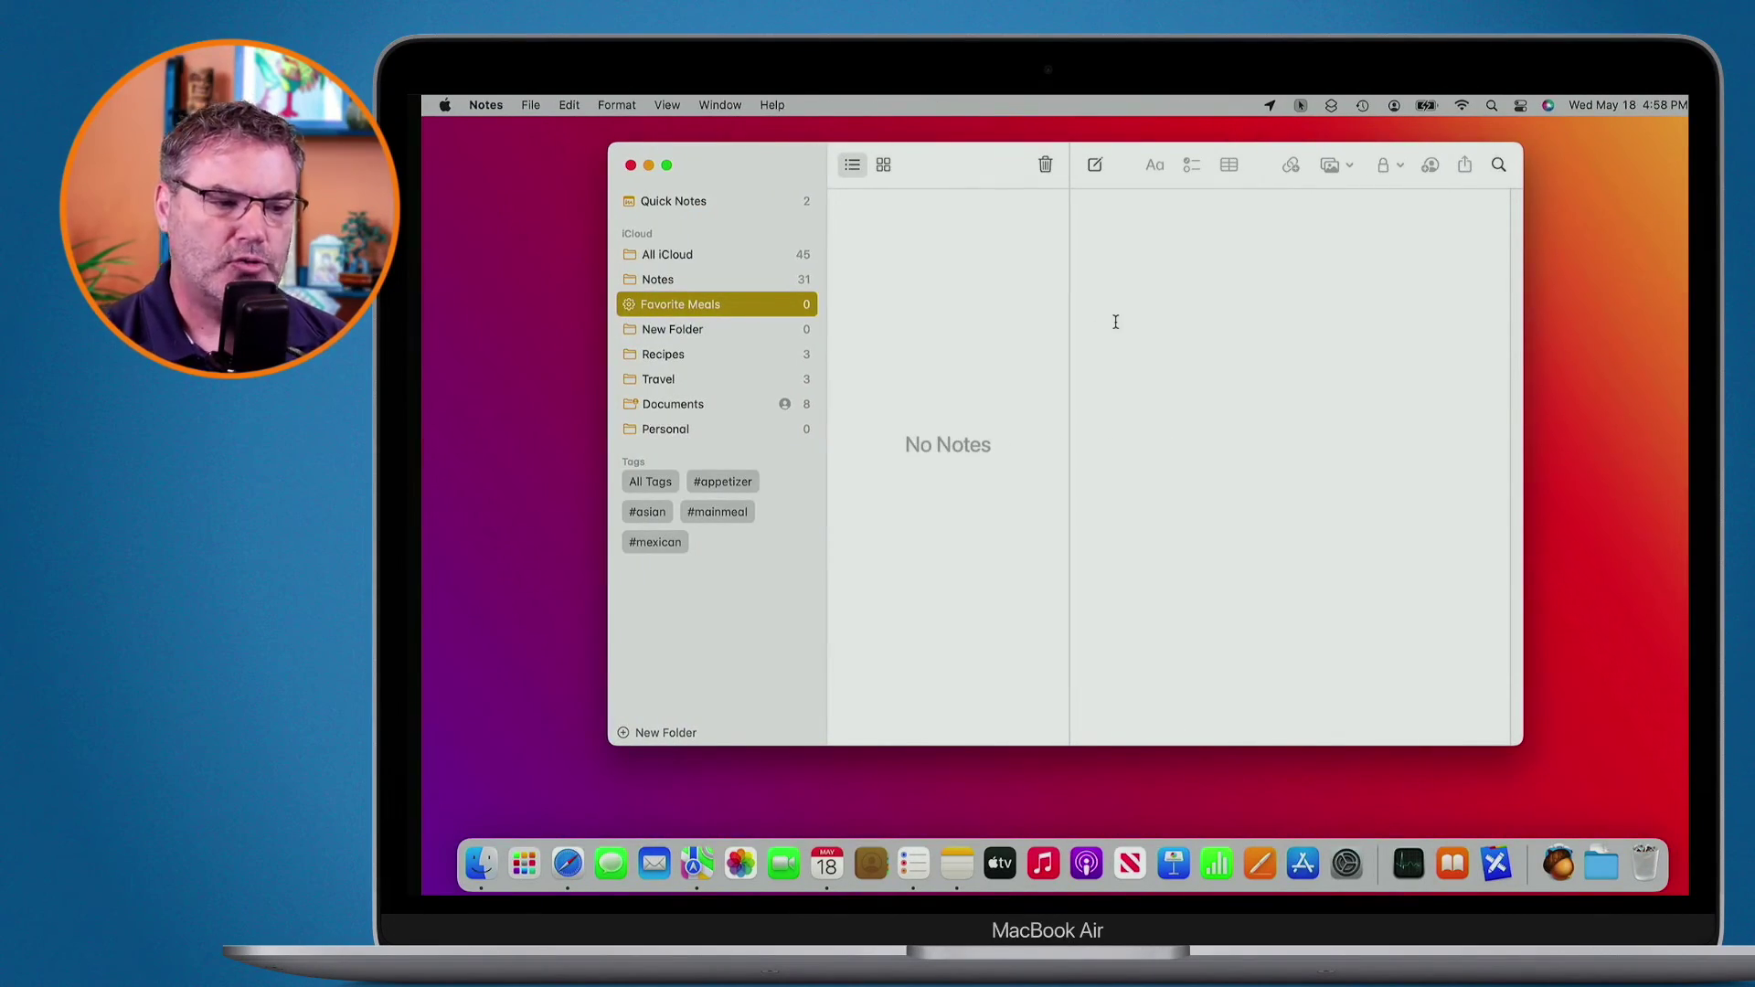